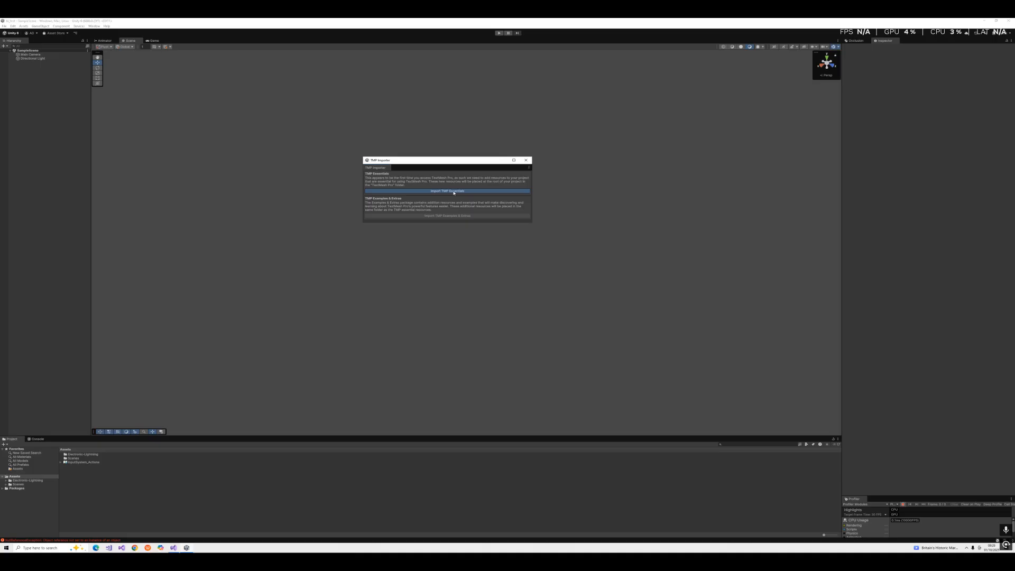
- Import the TMP Essentials resources, close the importer and clear the console messages
click(454, 193)
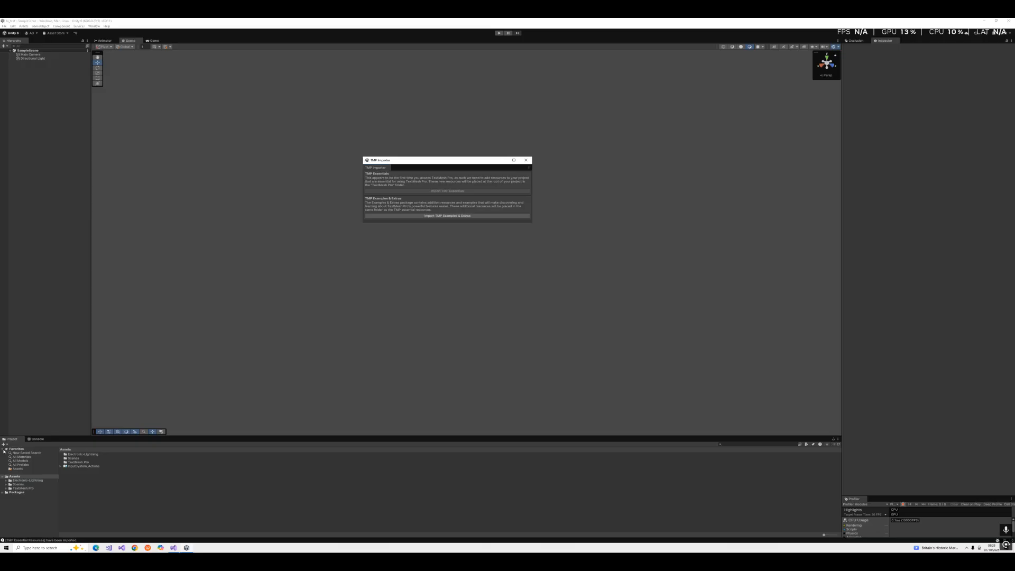
click(31, 441)
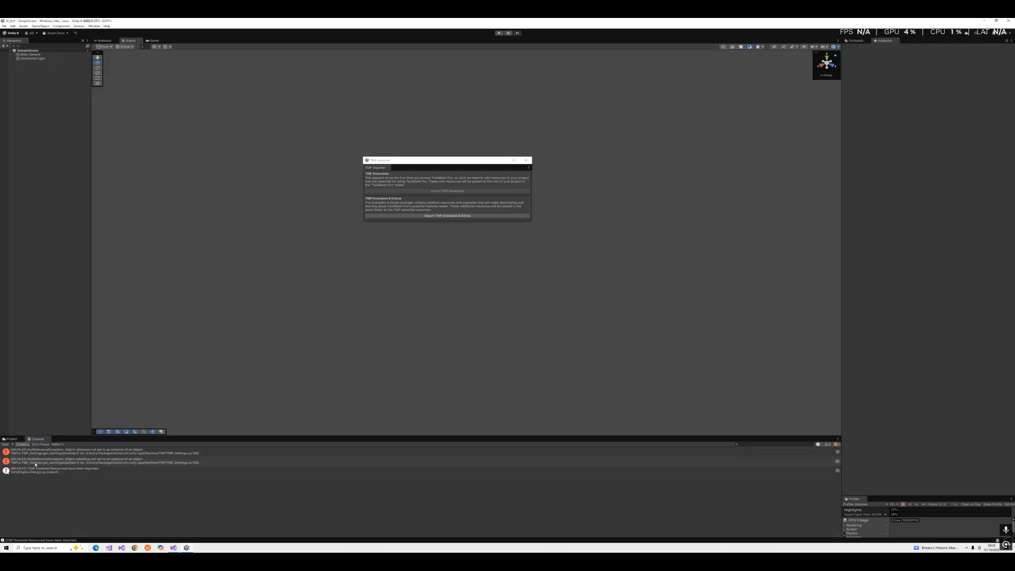
click(5, 445)
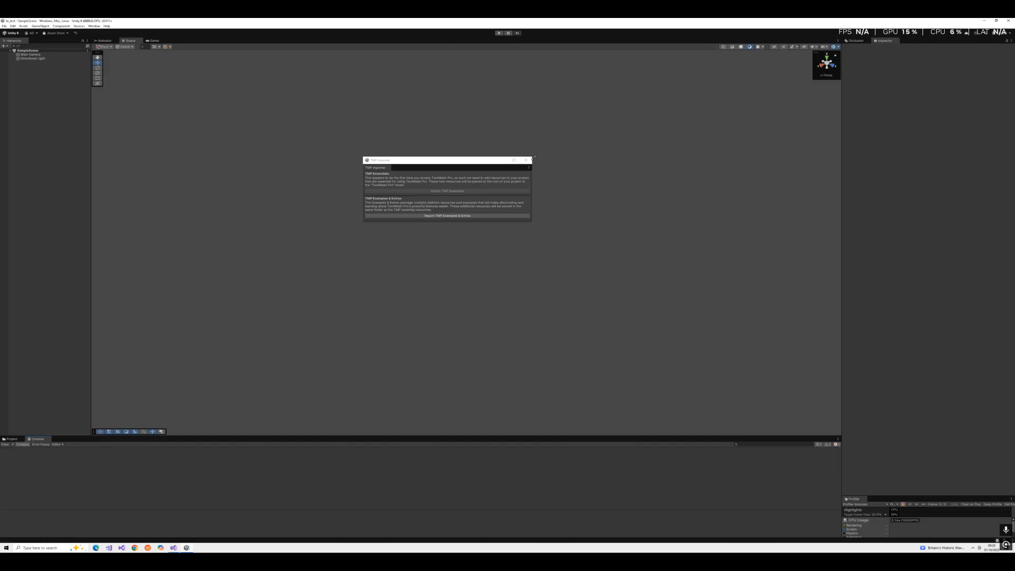
click(526, 159)
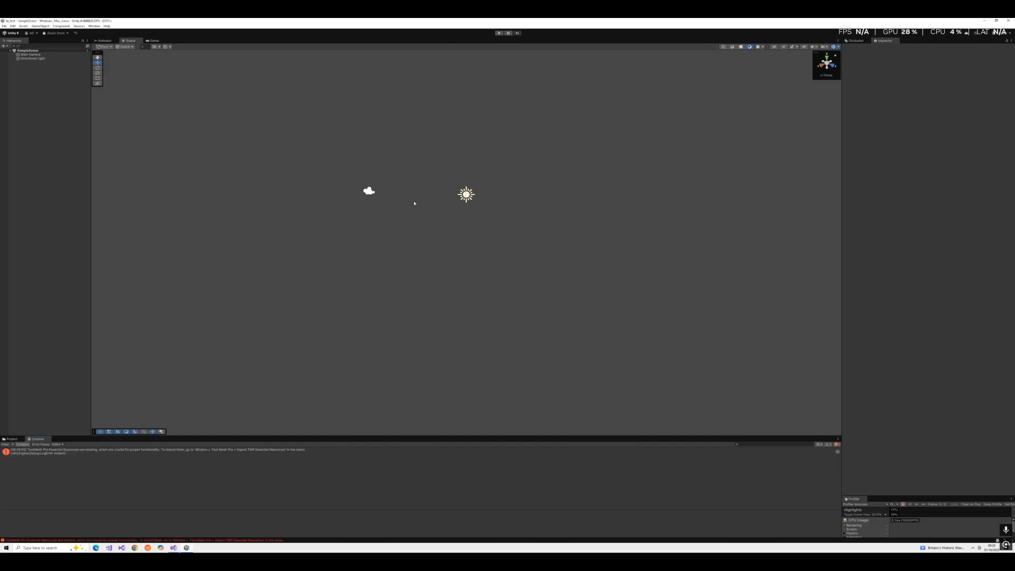
click(5, 445)
- Add the HUD_Demo scene from the project's Scenes folder to the hierarchy and remove SampleScene
click(10, 440)
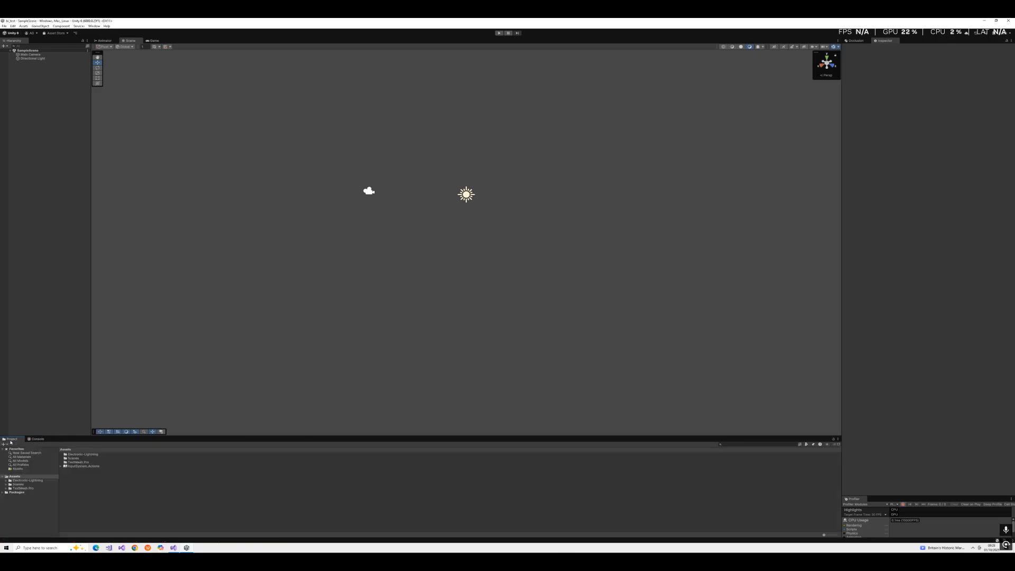
click(11, 480)
double_click(69, 455)
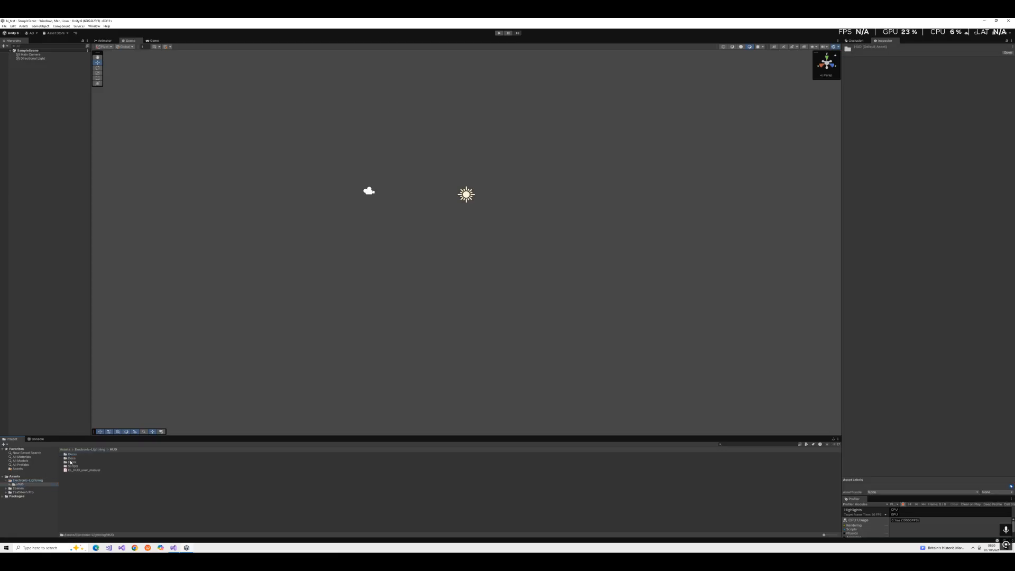
double_click(69, 454)
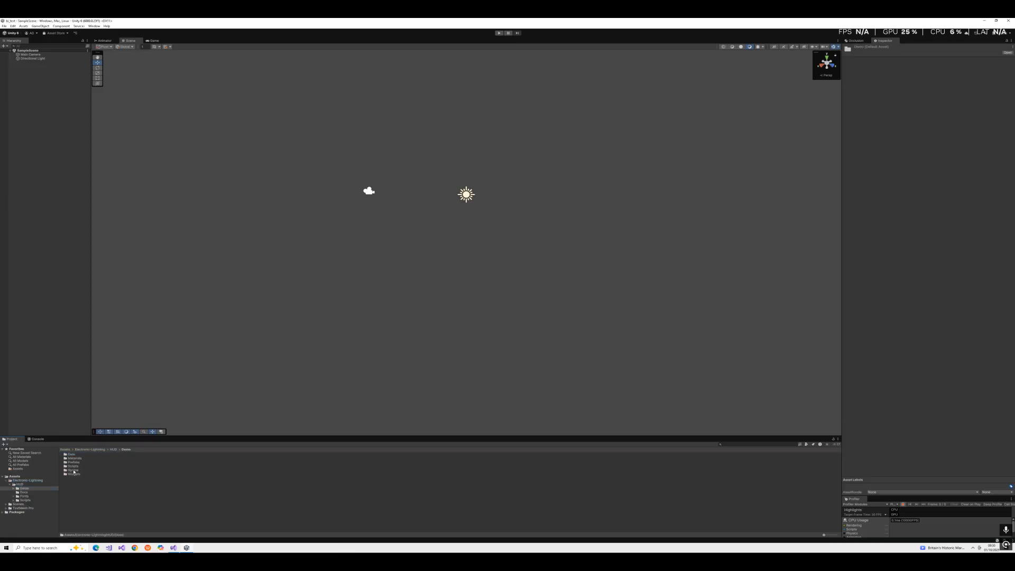
click(17, 504)
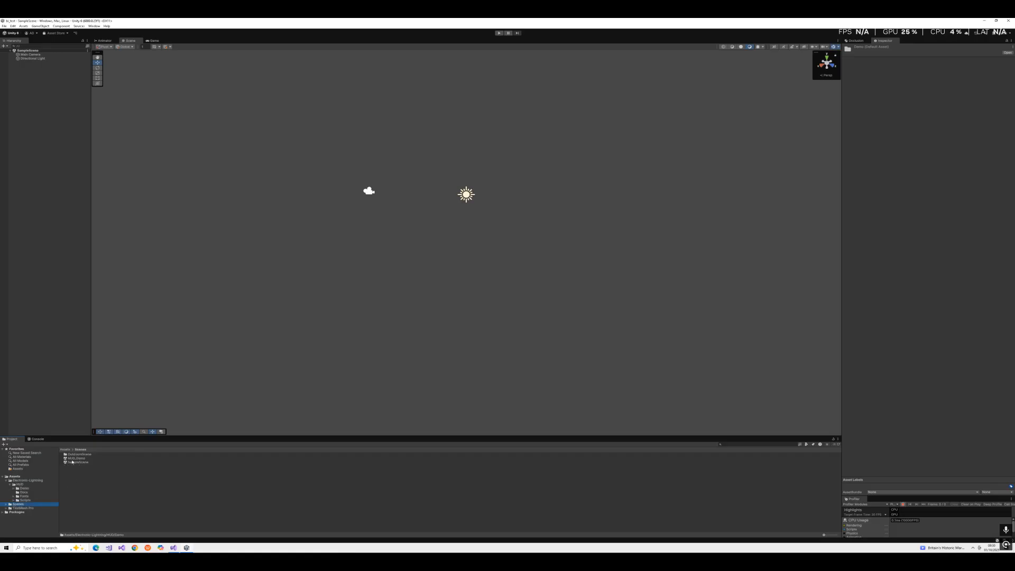
drag(72, 459, 45, 166)
drag(36, 102, 36, 102)
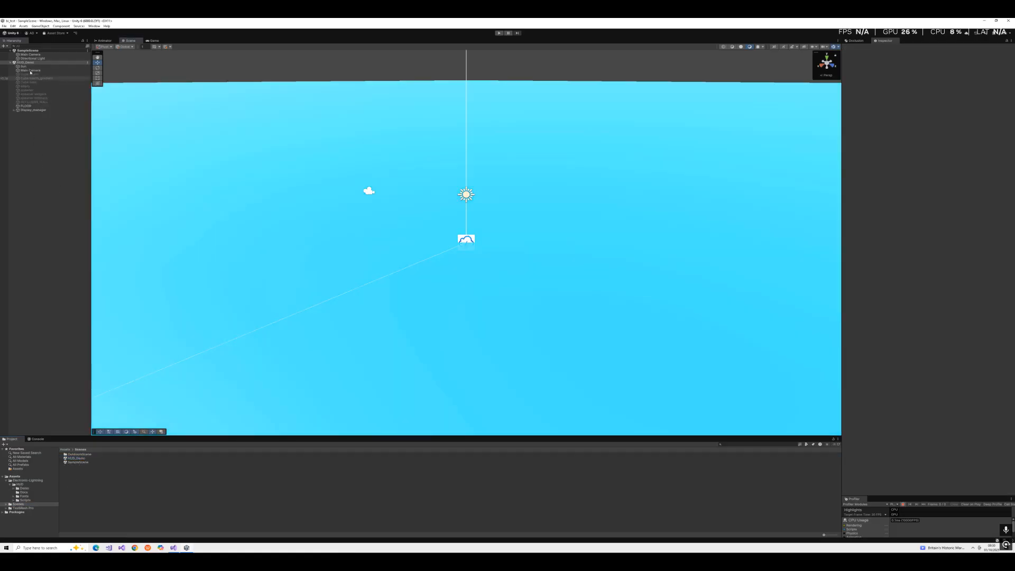
right_click(29, 51)
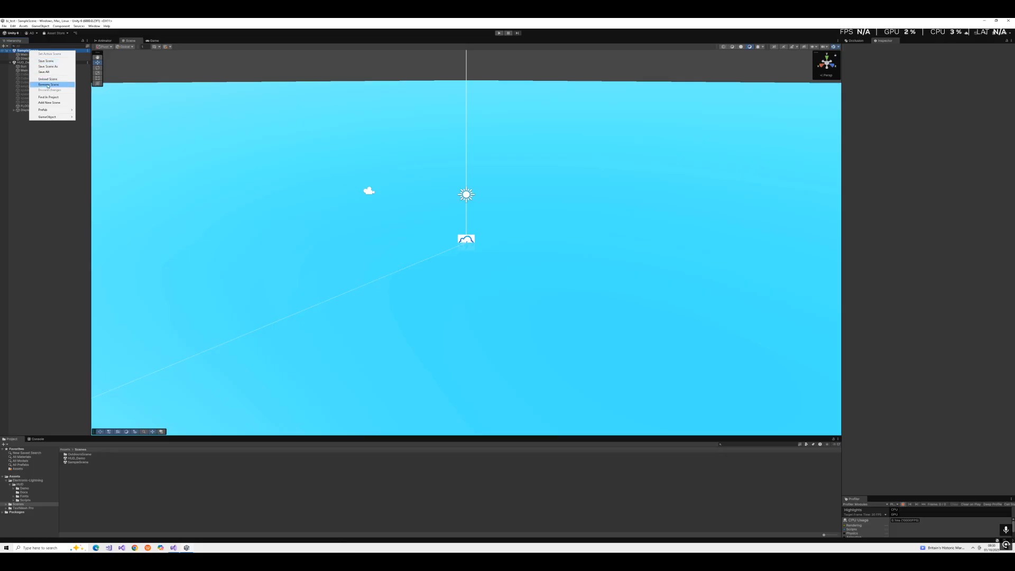
click(47, 85)
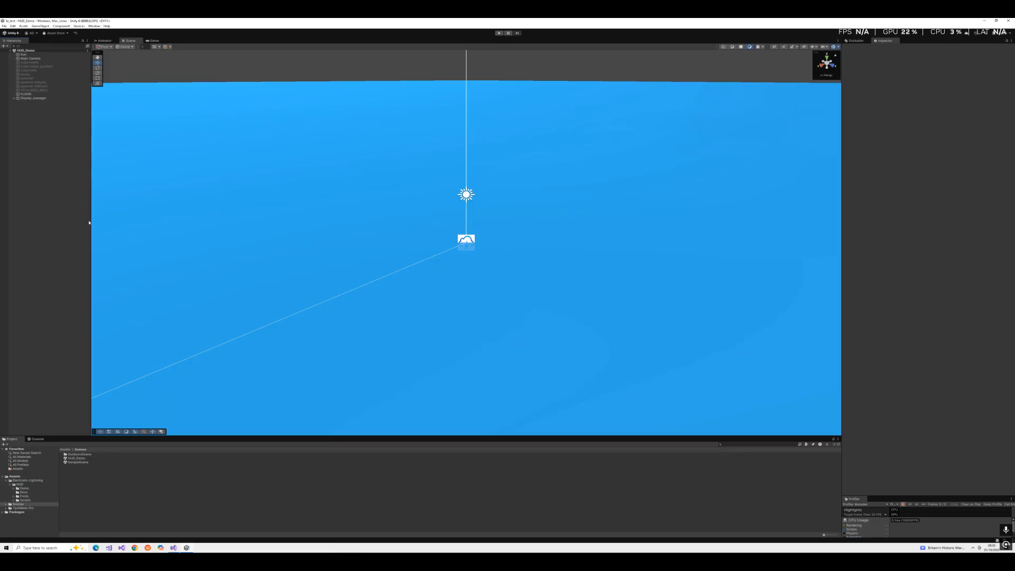
- Test-run the HUD_Demo scene and read the details of the error logged in the console
click(499, 33)
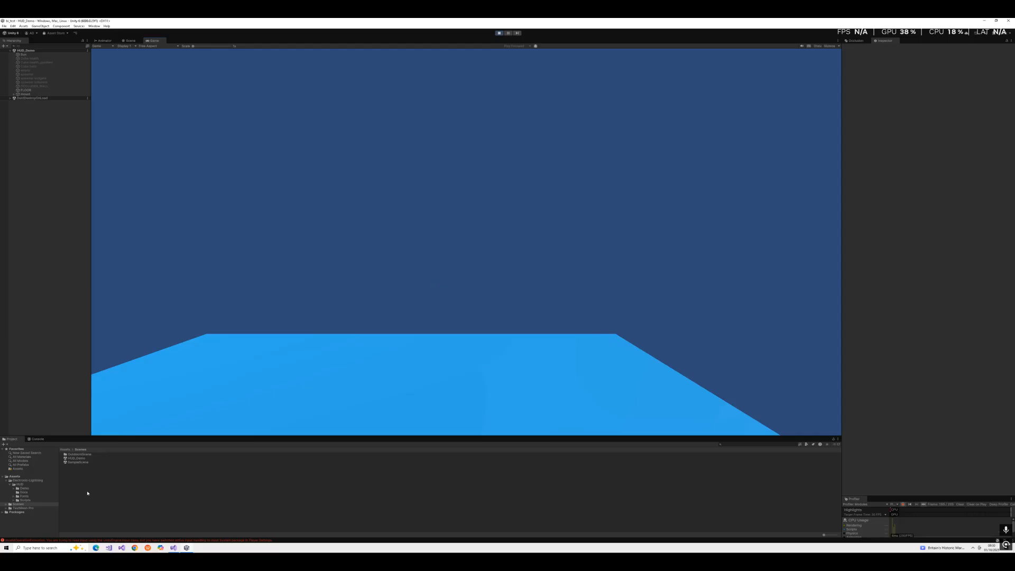
click(37, 438)
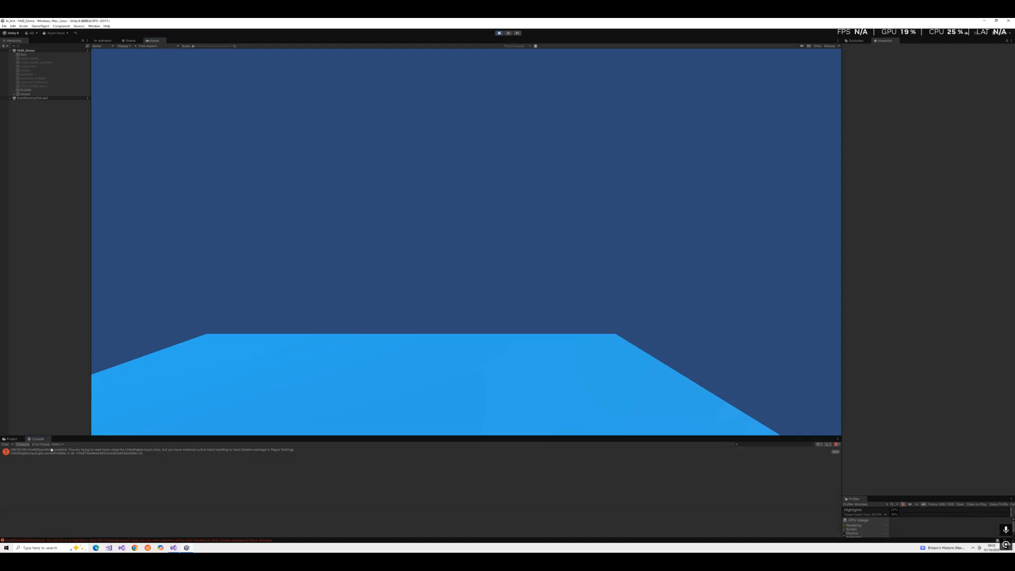
click(85, 453)
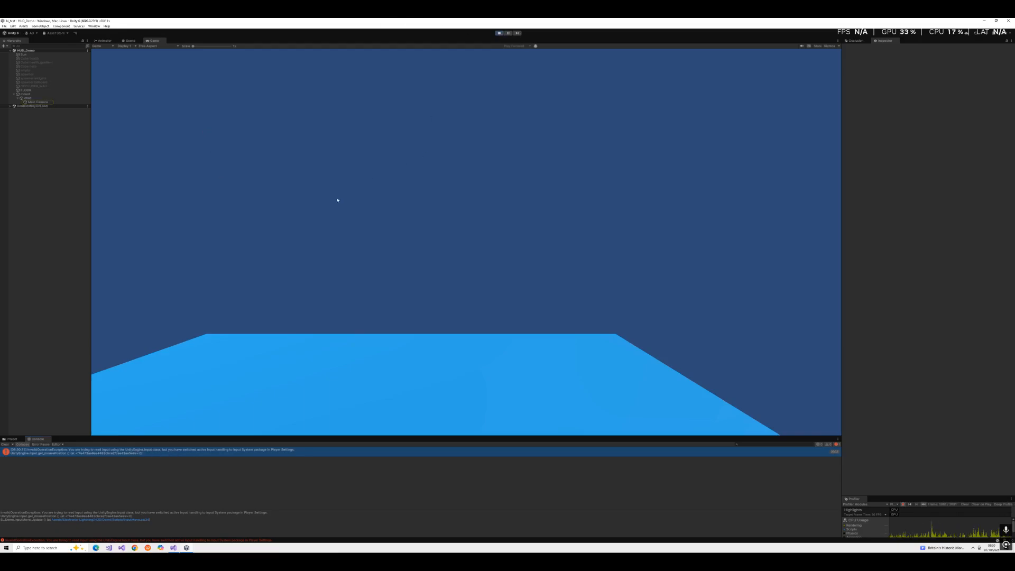
click(499, 33)
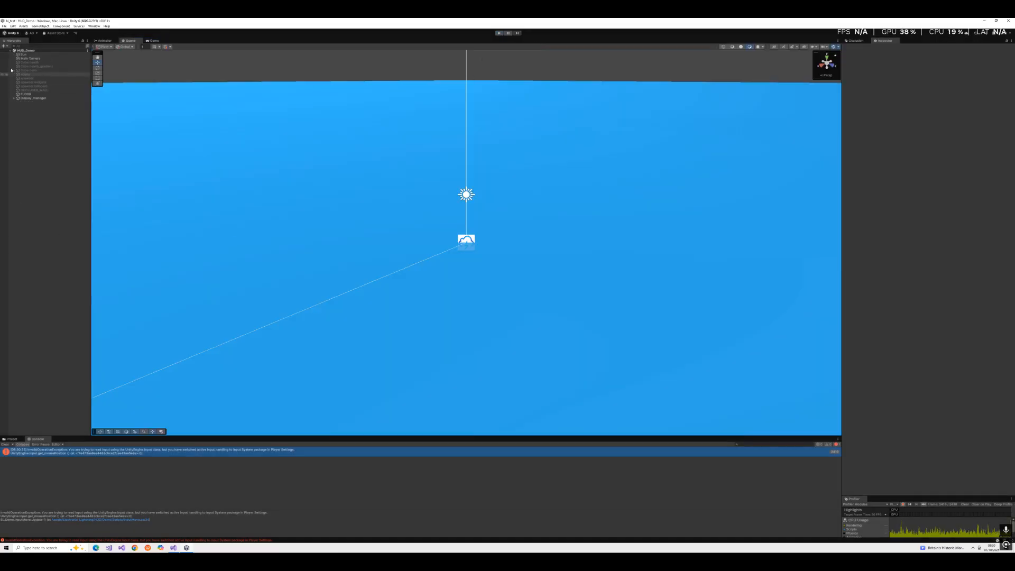
- Set Active Input Handling to Both in the Player project settings, apply the change and briefly test-run the scene
click(4, 26)
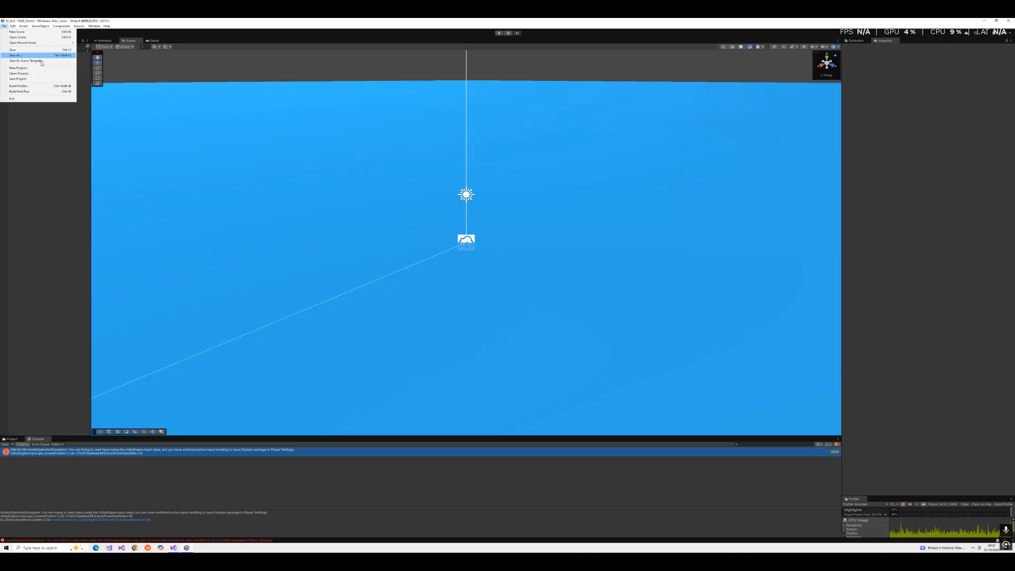
click(12, 26)
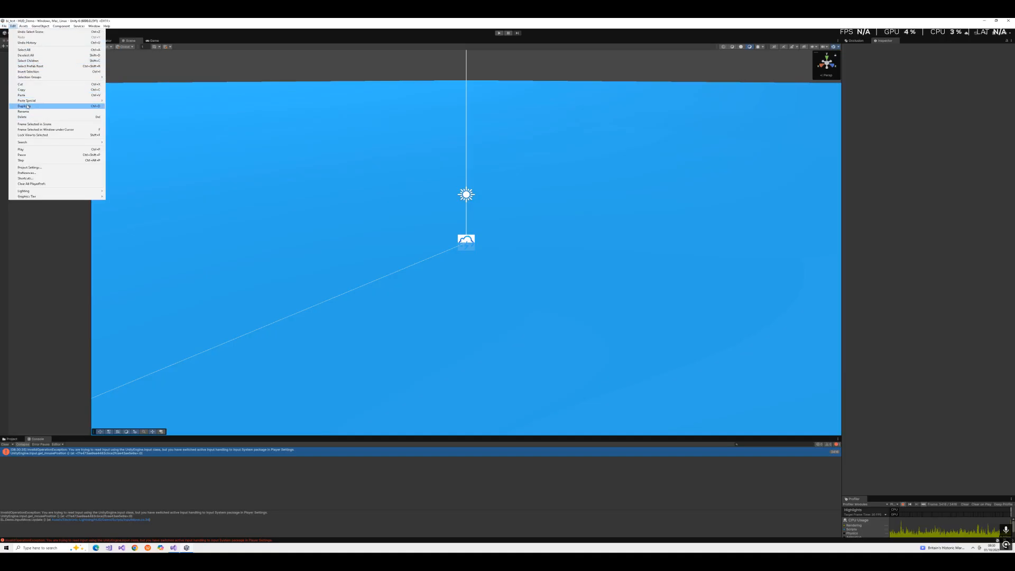
click(29, 167)
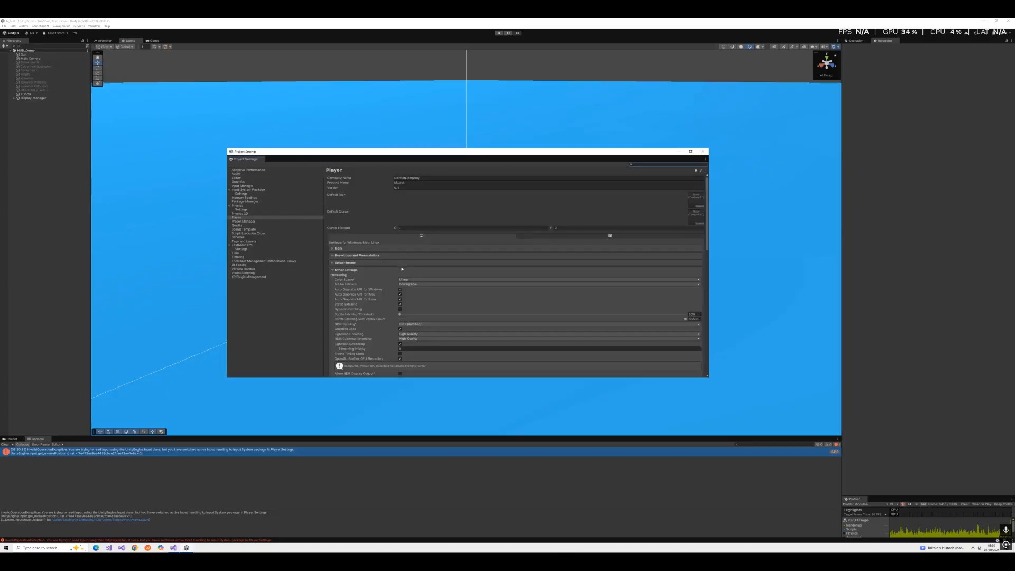
scroll(401, 269, down, 15)
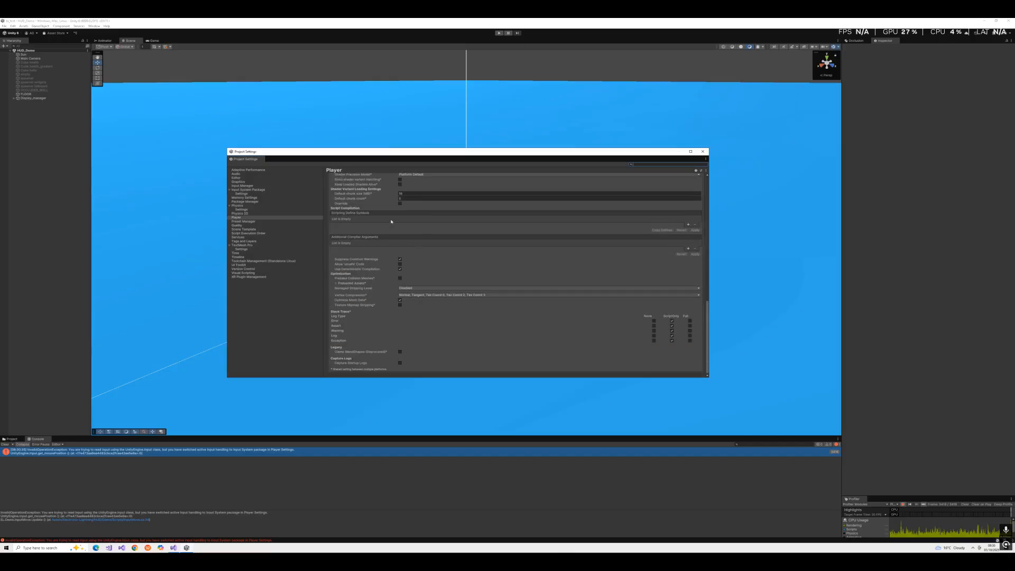
scroll(342, 218, up, 3)
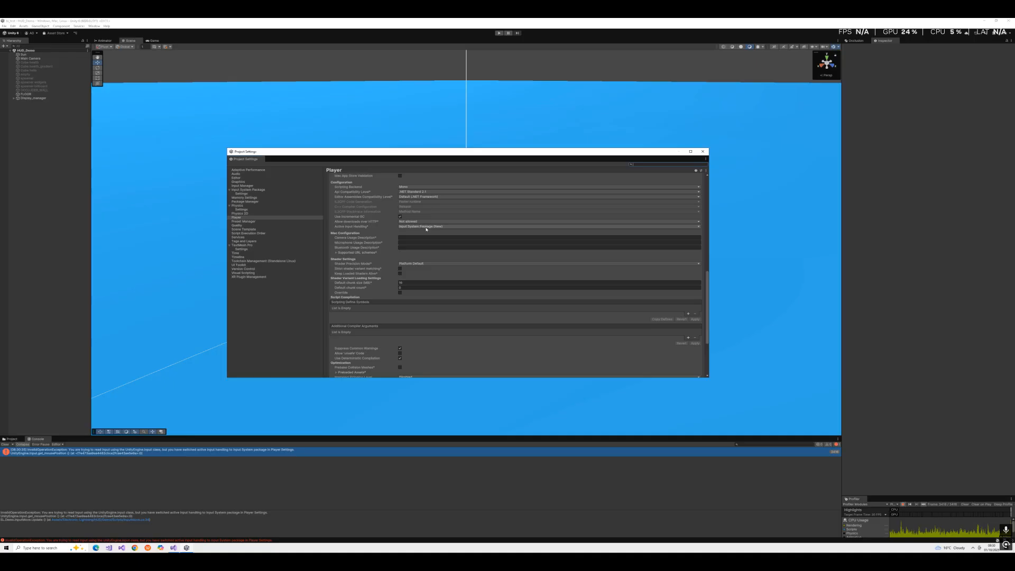
click(426, 227)
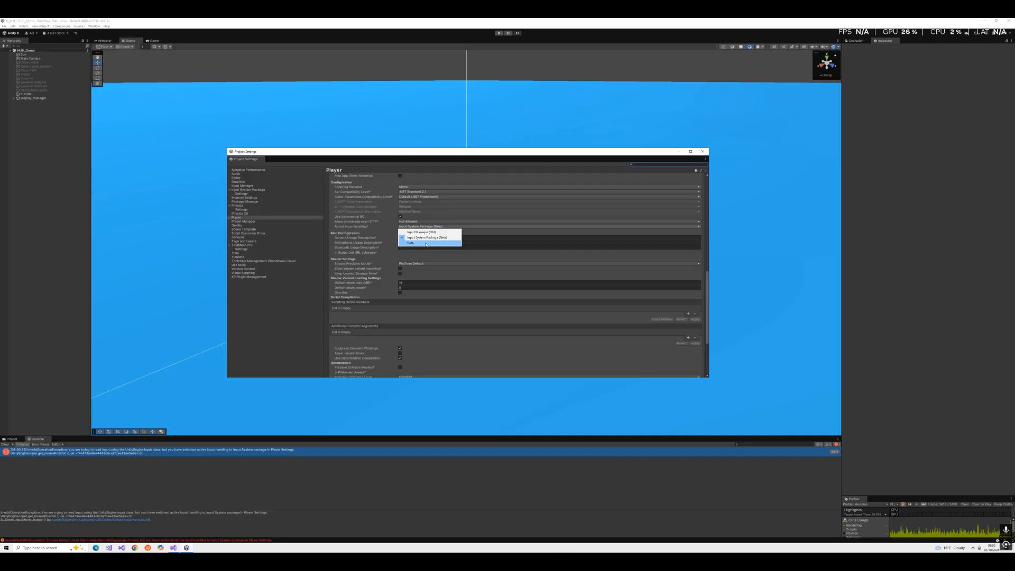
click(426, 243)
click(523, 293)
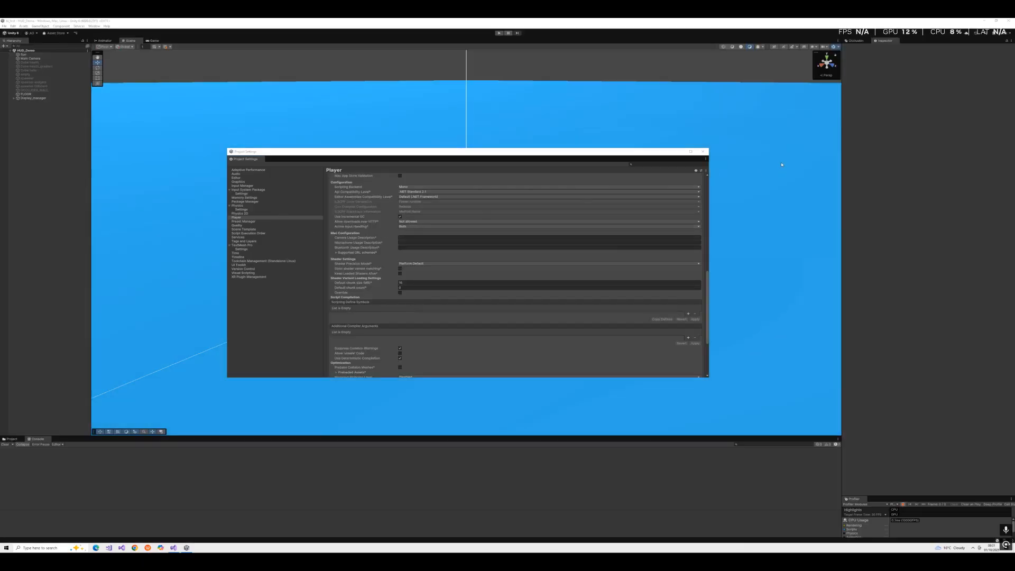
click(703, 152)
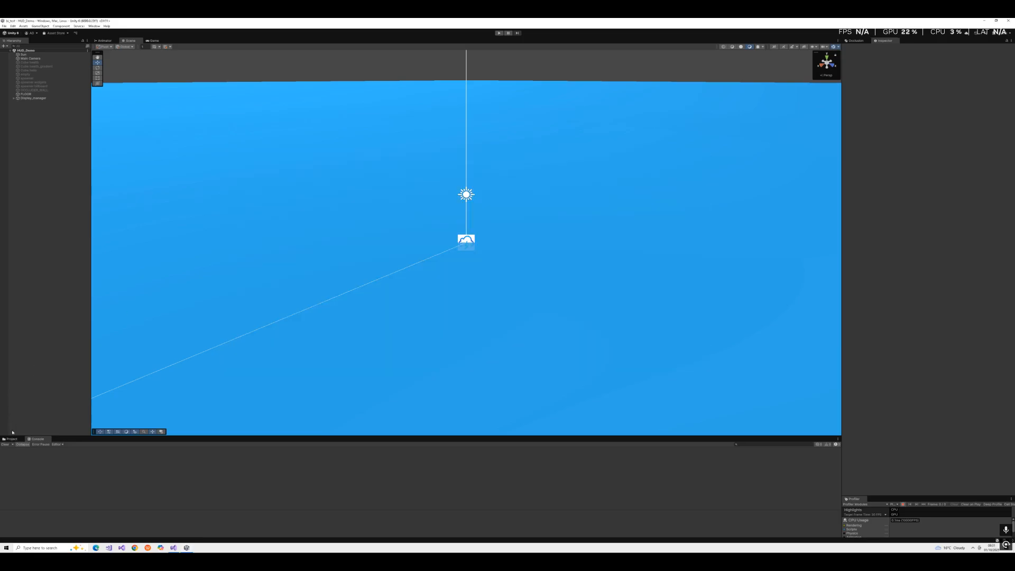
click(498, 33)
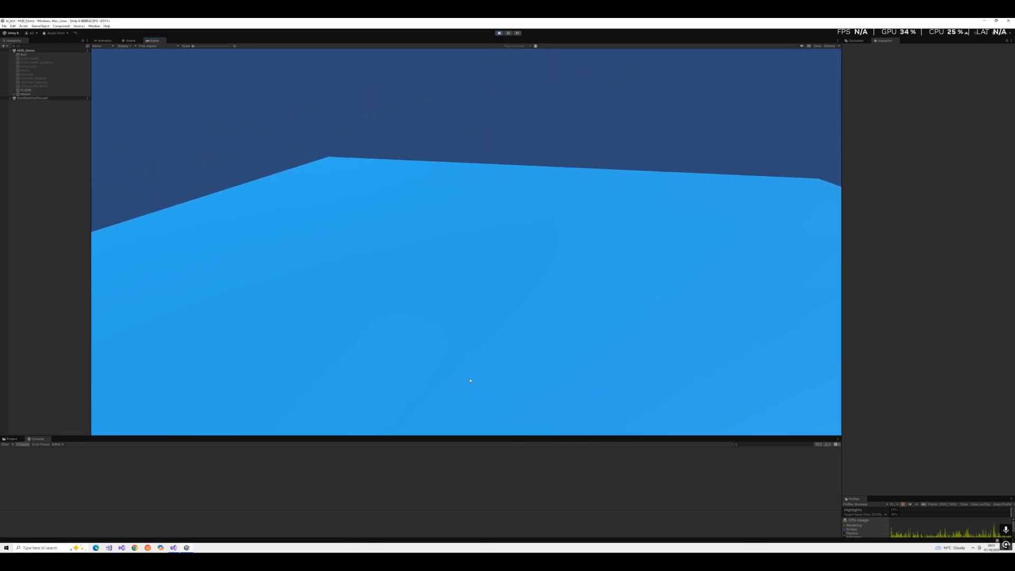
click(500, 33)
- Activate the Cube health and Cube health_gradient objects and test-run the scene with them
click(34, 63)
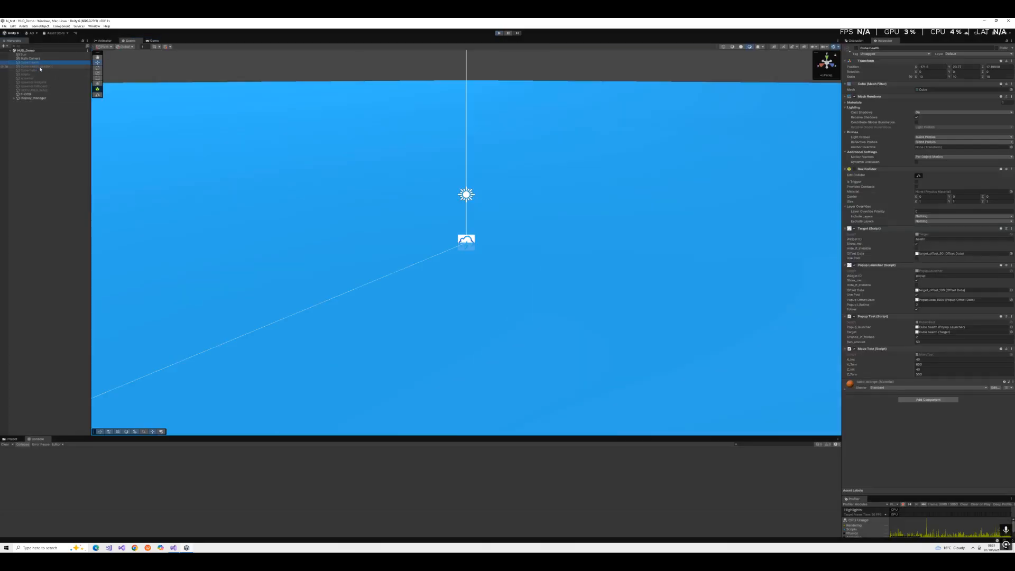
ctrl+click(41, 67)
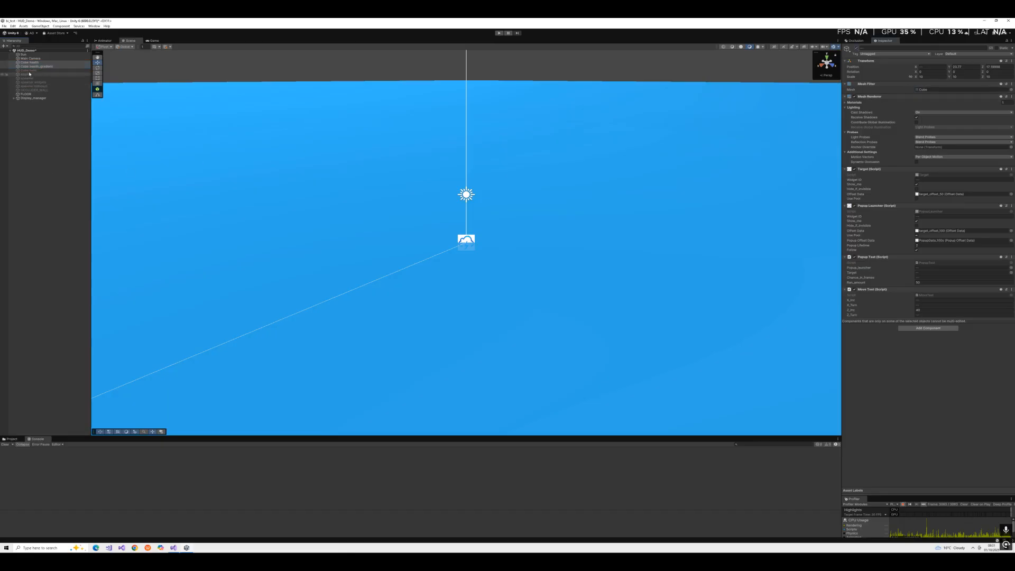
click(498, 33)
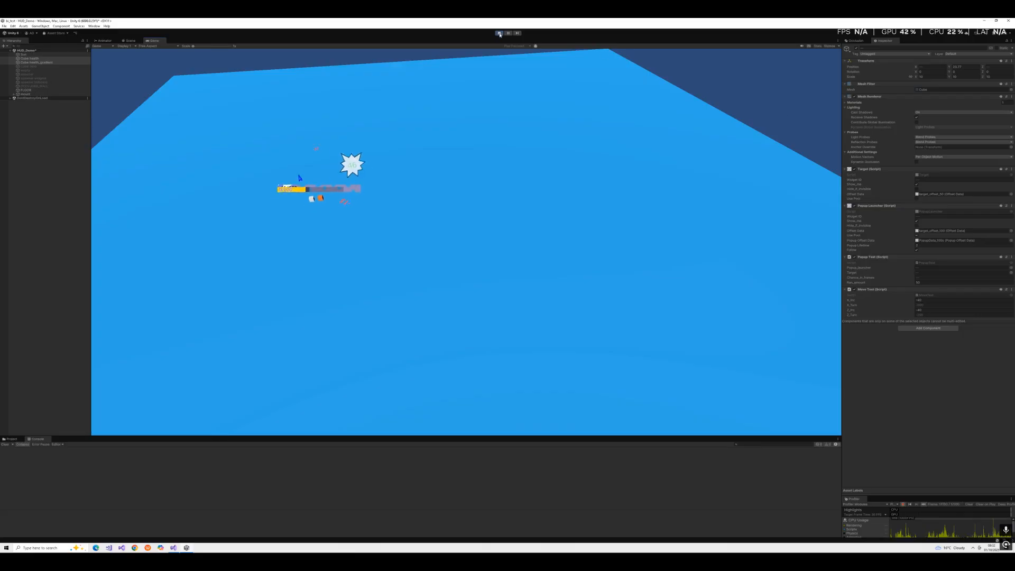
key(ctrl+p)
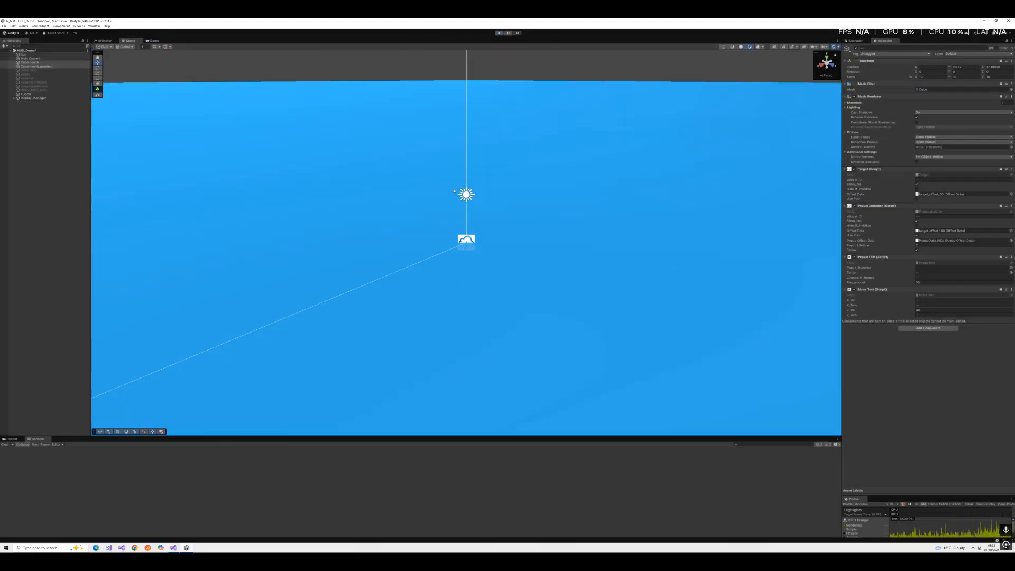
- Expand the first two Widget Prefabs entries of Display_manager to inspect their IDs and assigned prefabs
click(33, 98)
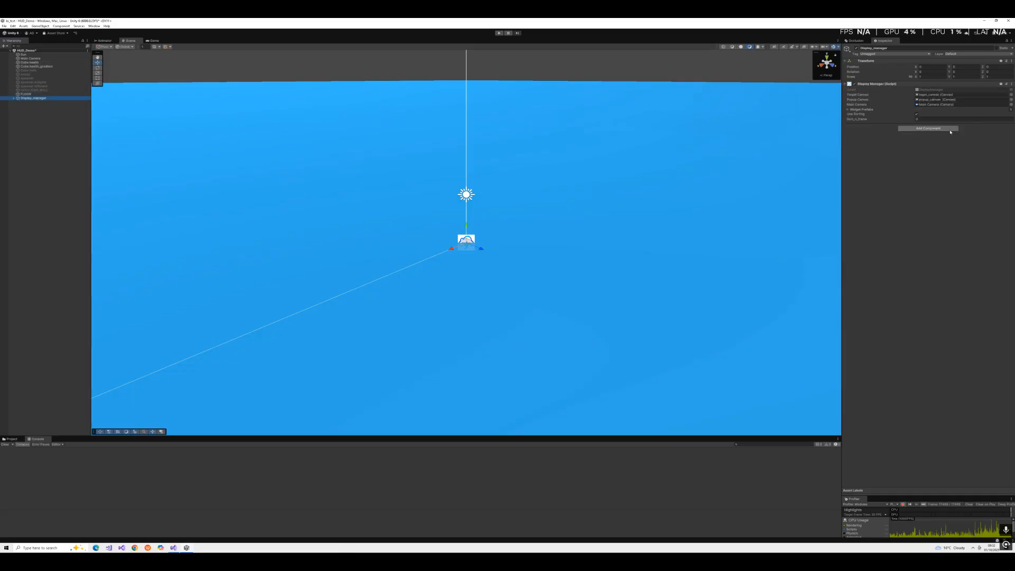
click(848, 108)
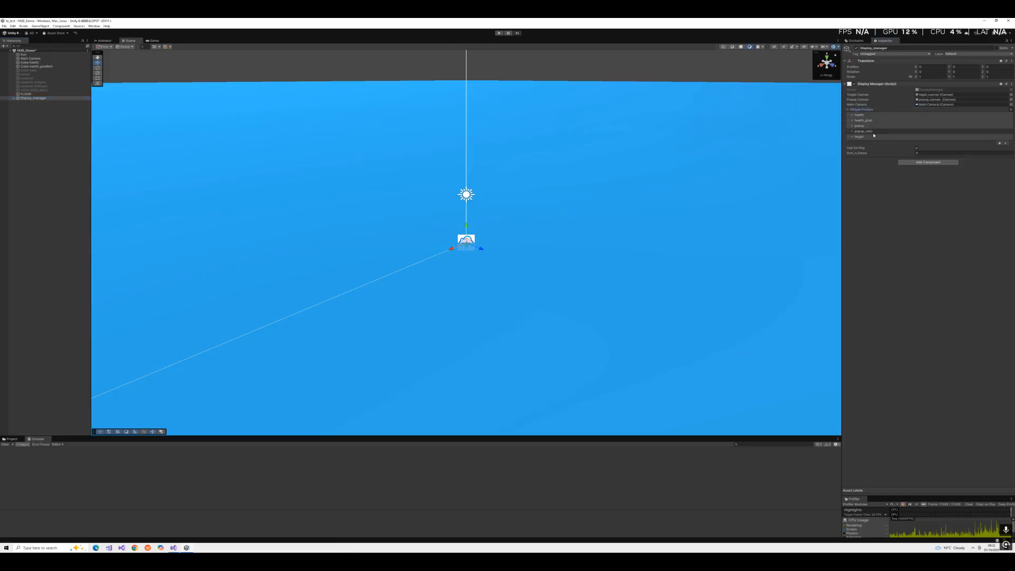
click(851, 114)
click(853, 130)
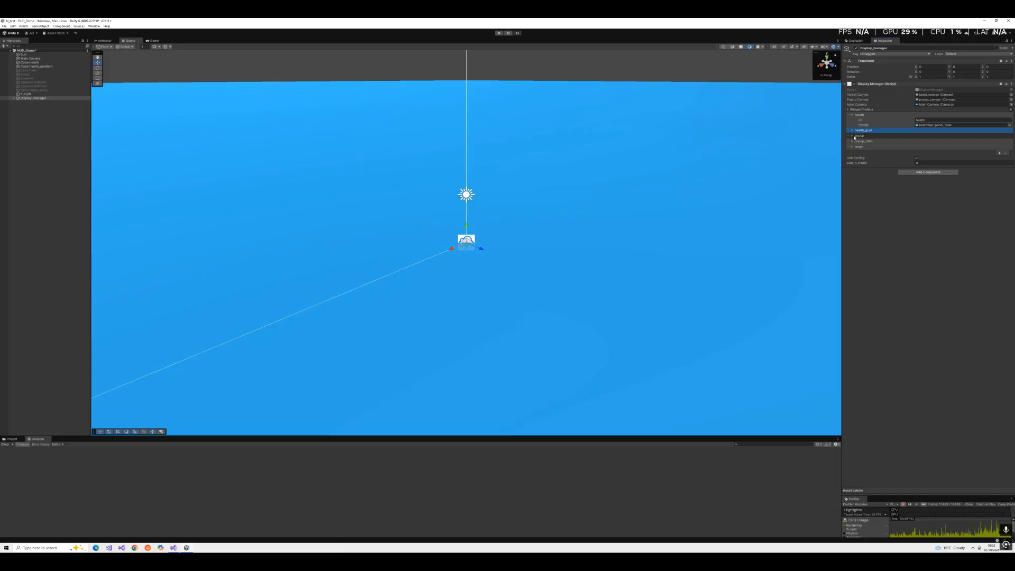
click(852, 130)
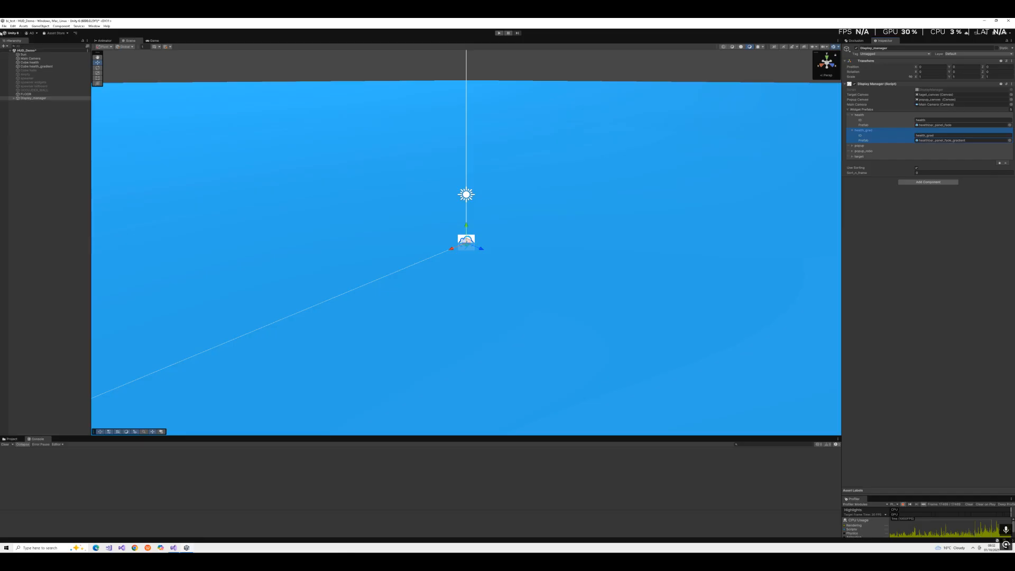
- Check the Widget ID in Cube health's Target script against the widget prefab IDs on Display_manager
click(30, 62)
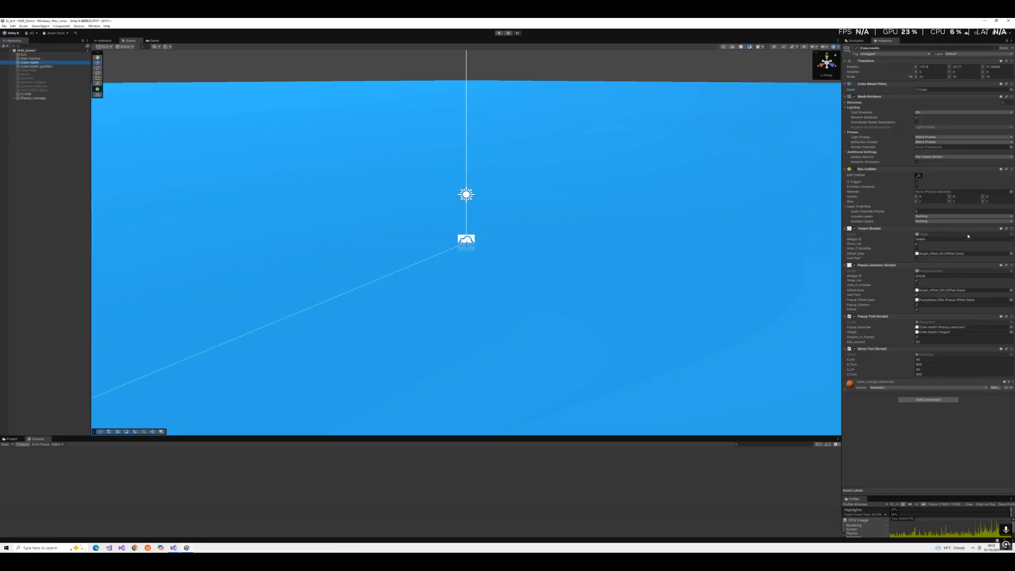
click(938, 239)
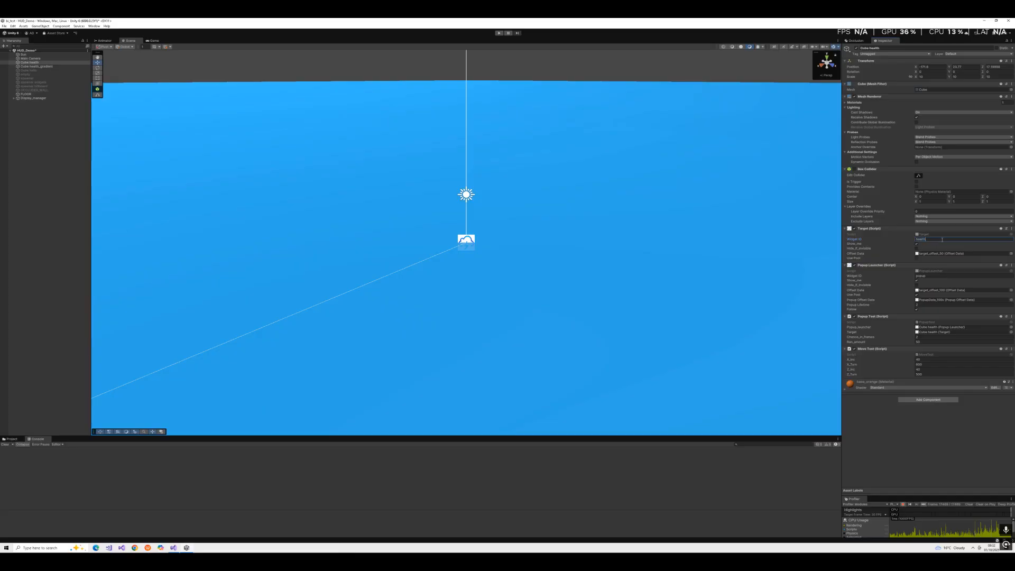
click(33, 98)
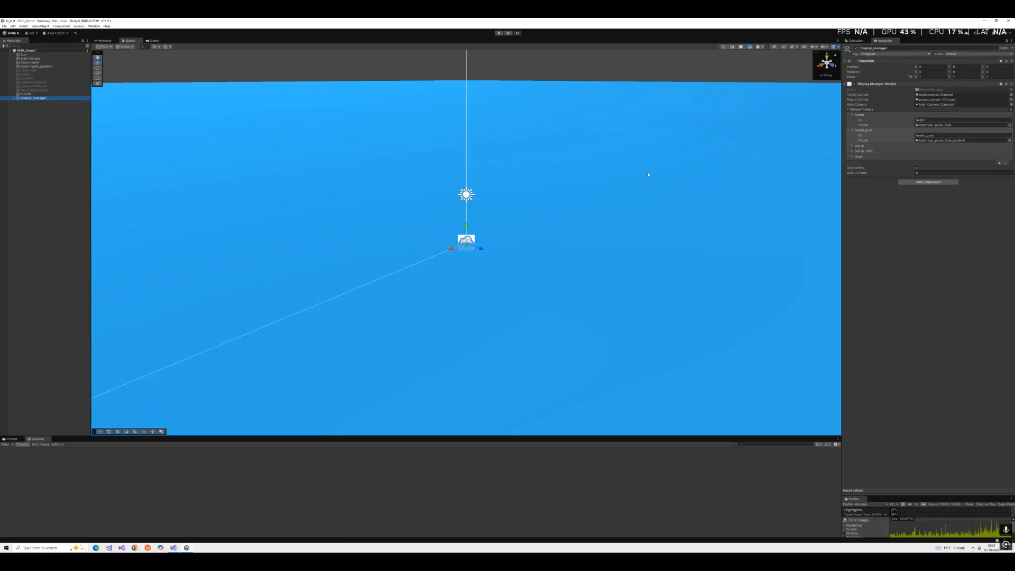
- Open the healthbar_panel_fade prefab and inspect its Value Bar settings, slider panel and child bar objects
double_click(928, 126)
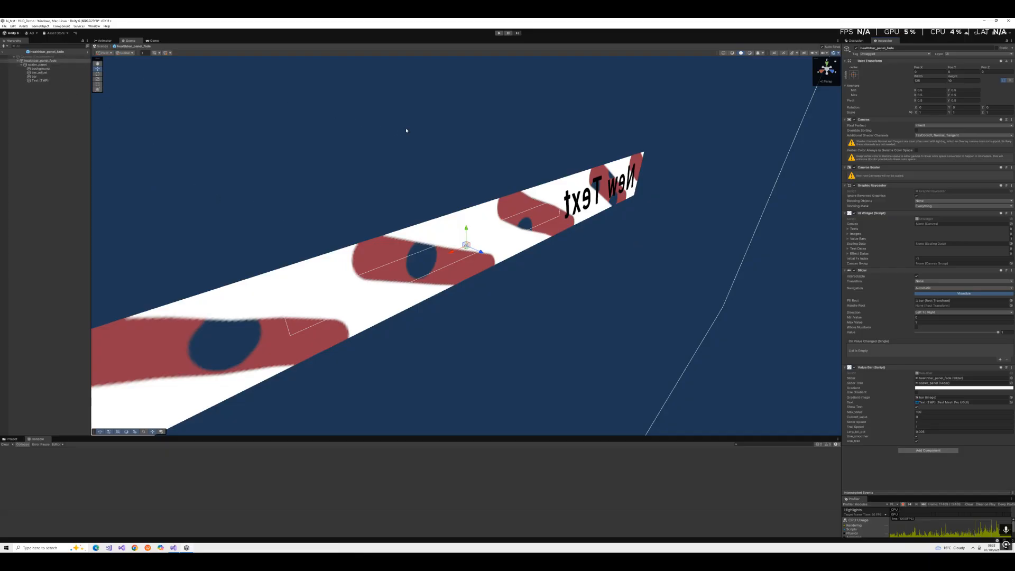
click(919, 416)
click(920, 416)
click(925, 412)
click(42, 65)
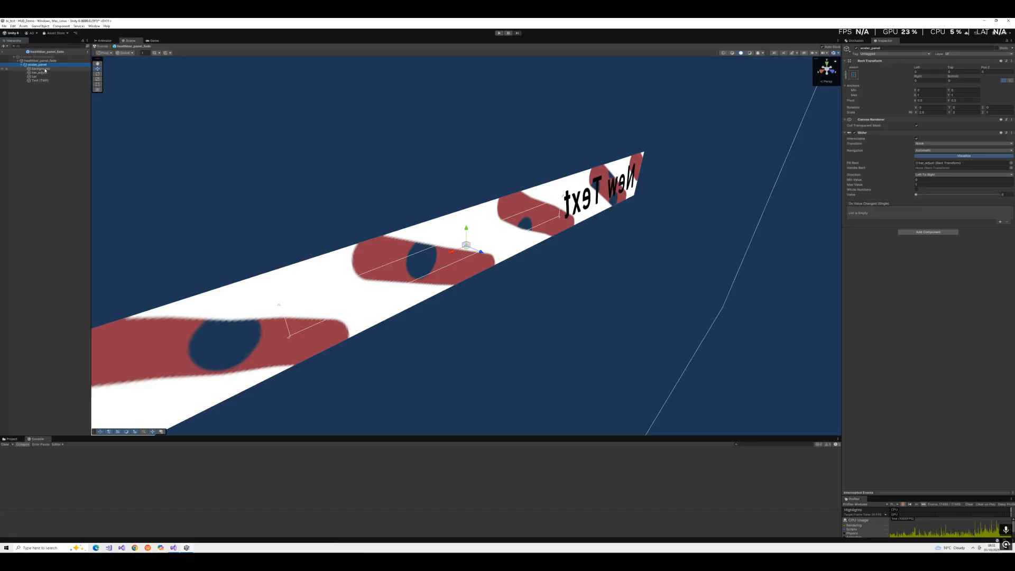
click(45, 73)
click(42, 69)
click(42, 60)
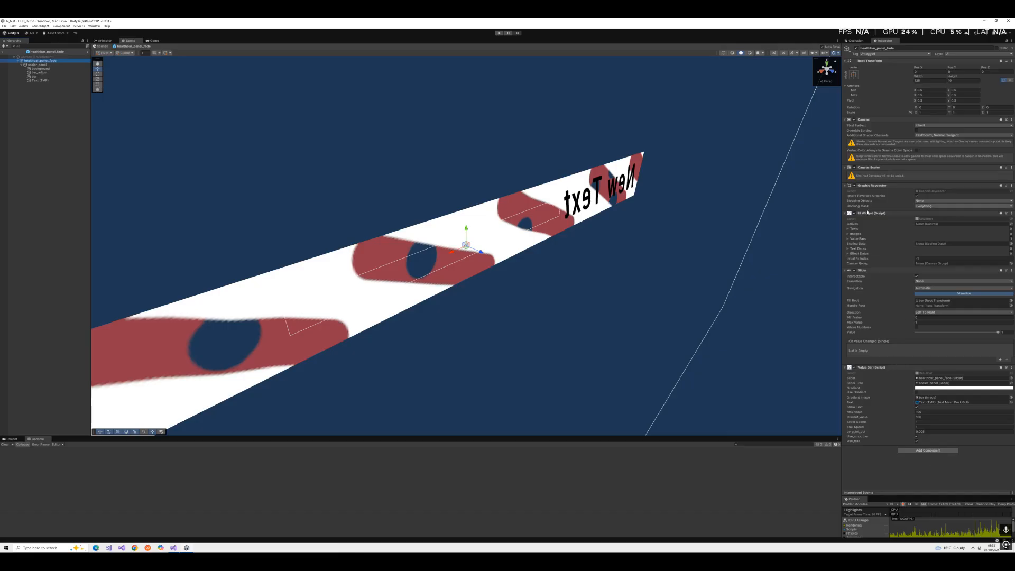
- Test-run the scene twice to watch how the health bars and their trails respond, stopping it after each run
click(498, 32)
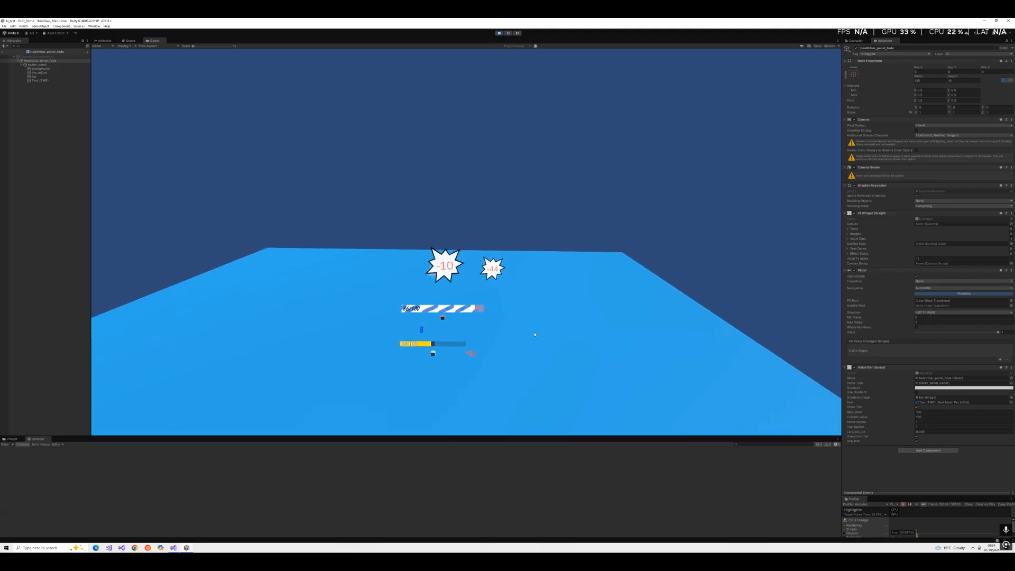
click(499, 33)
click(499, 33)
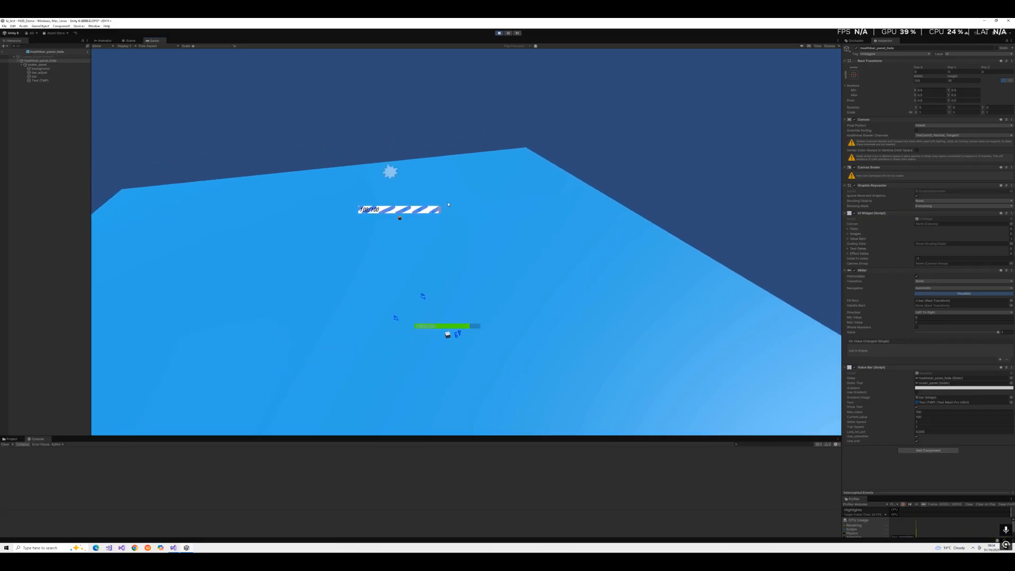
click(499, 32)
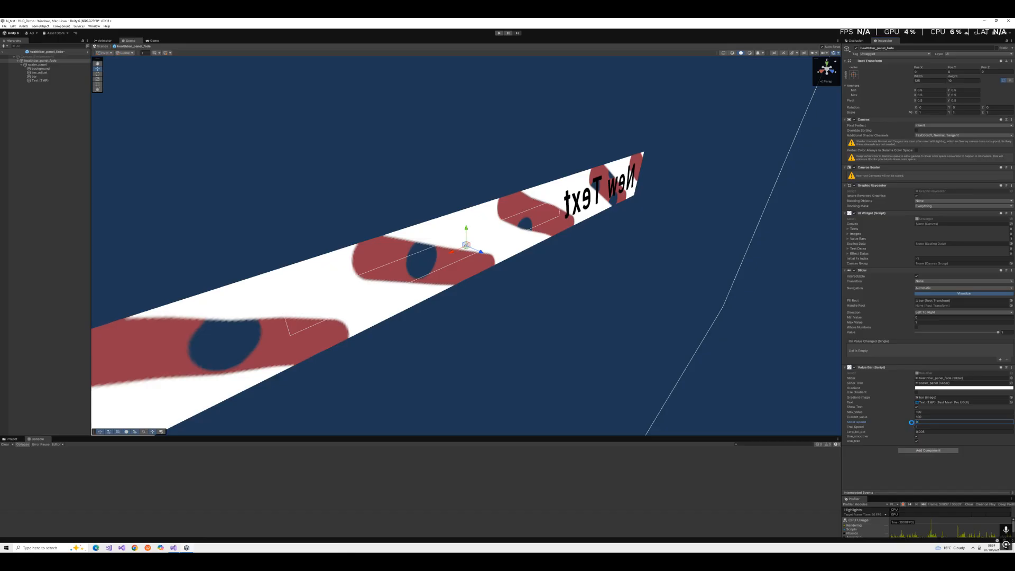
- Adjust the Slider Speed in healthbar_panel_fade's Value Bar script and test-run the scene with it
click(499, 33)
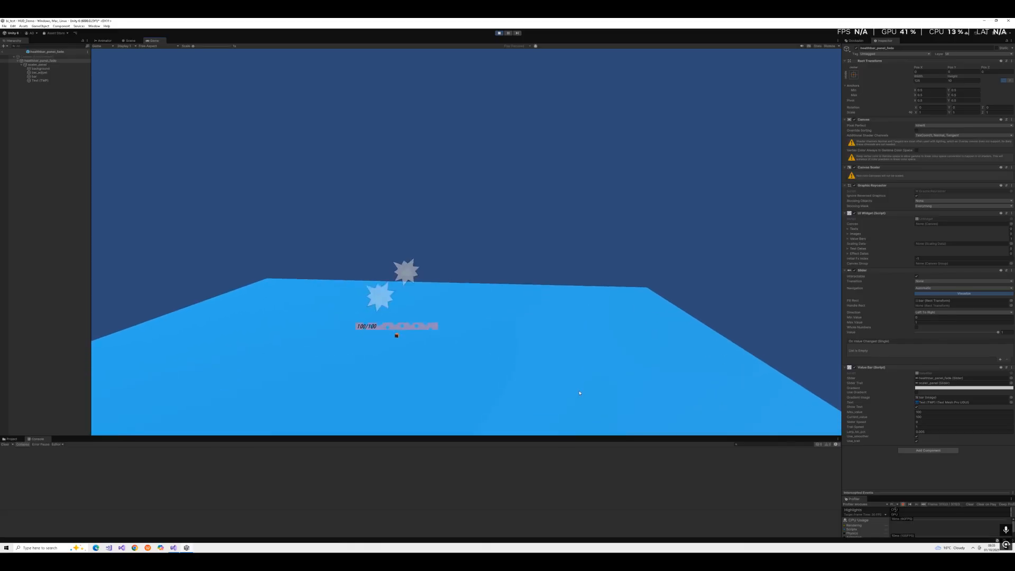
click(498, 33)
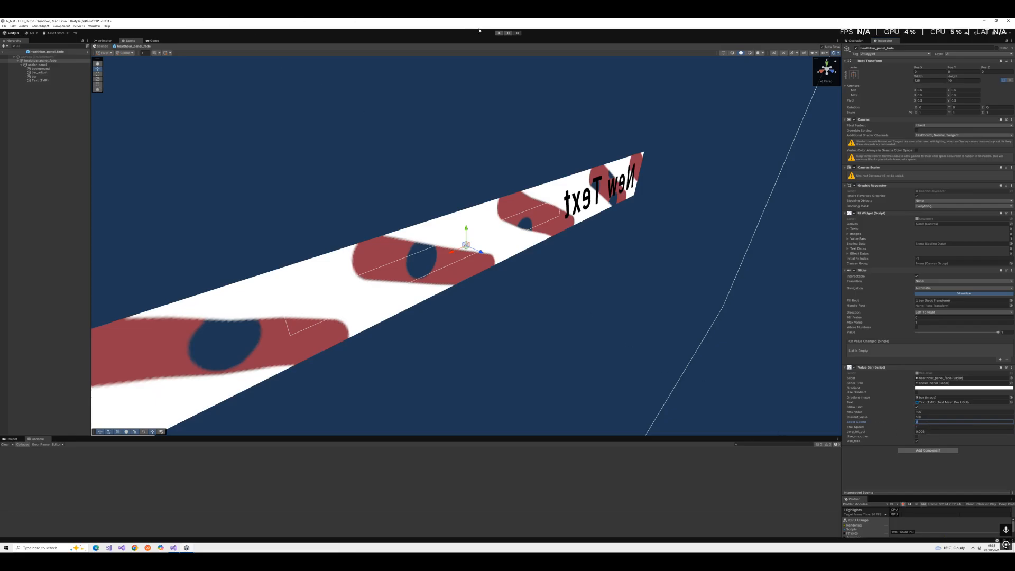
key(Return)
click(498, 33)
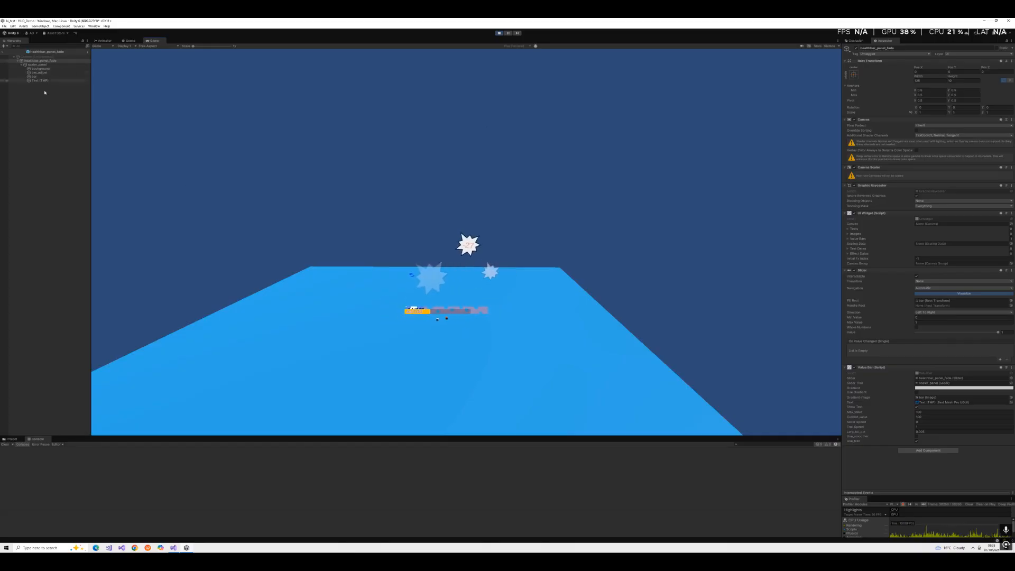
- Browse the project assets to the HUD Demo Widgets folder and select the healthbar_panel_fade prefab
click(10, 439)
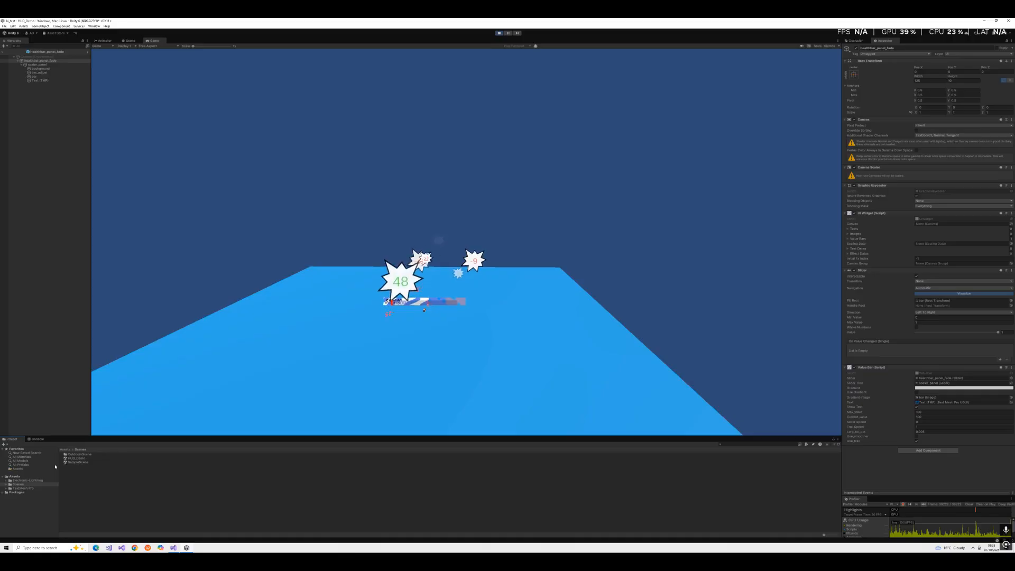
click(5, 480)
click(12, 485)
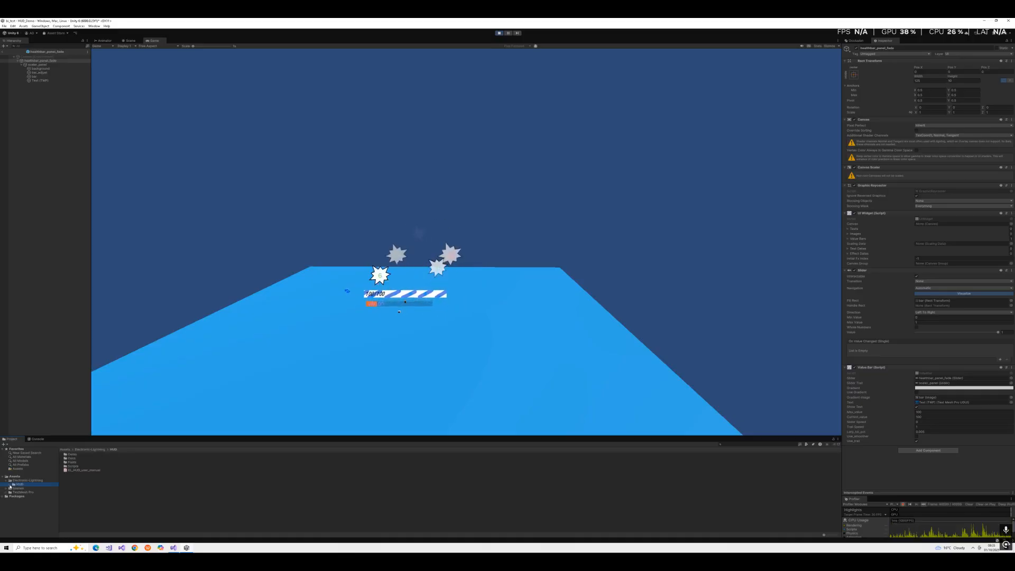
click(10, 485)
double_click(71, 454)
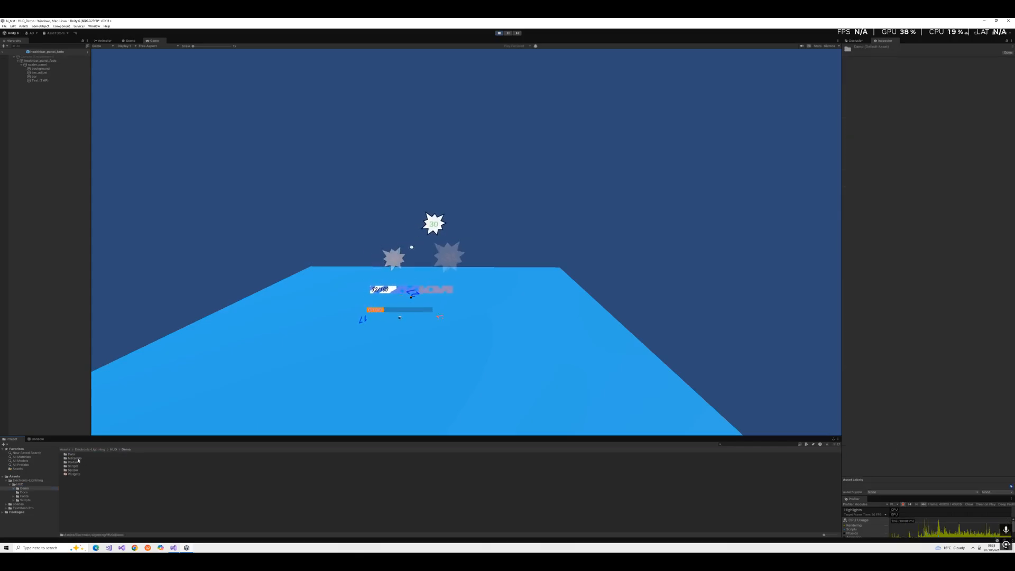
double_click(73, 474)
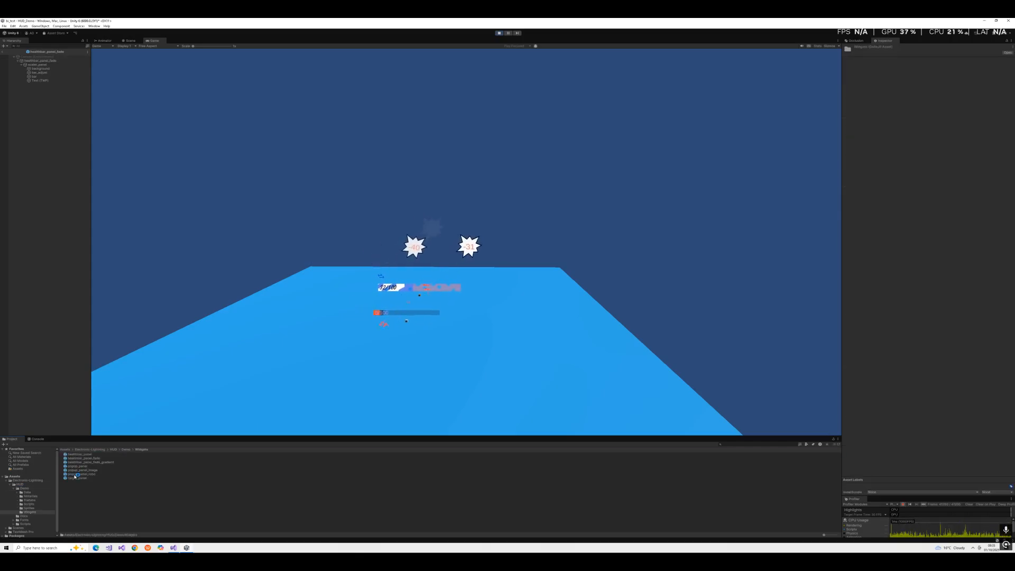
click(98, 456)
click(98, 459)
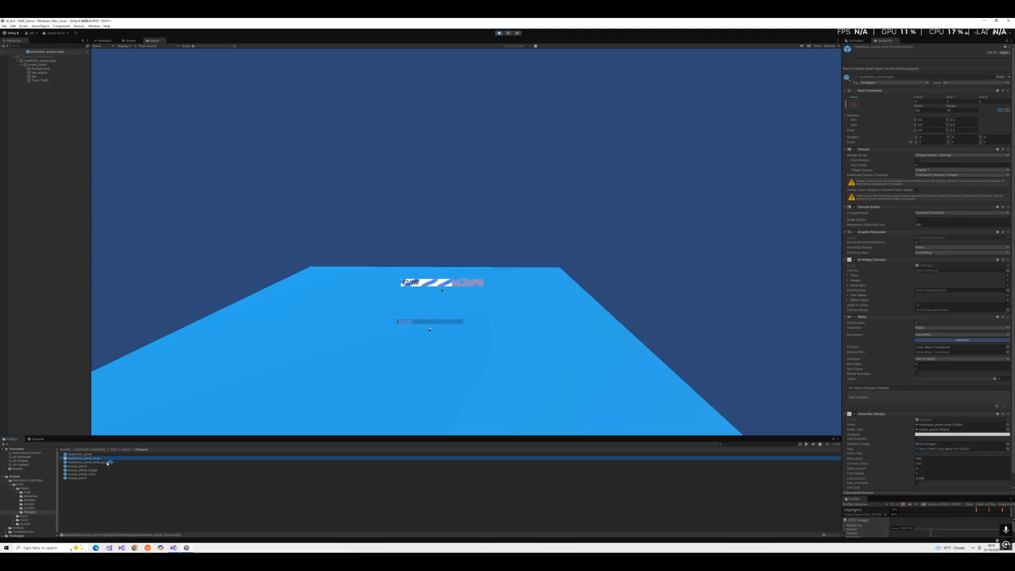
- Return to the running scene's hierarchy and expand Display_manager's target and popup canvases to examine their spawned widgets
click(10, 54)
click(34, 102)
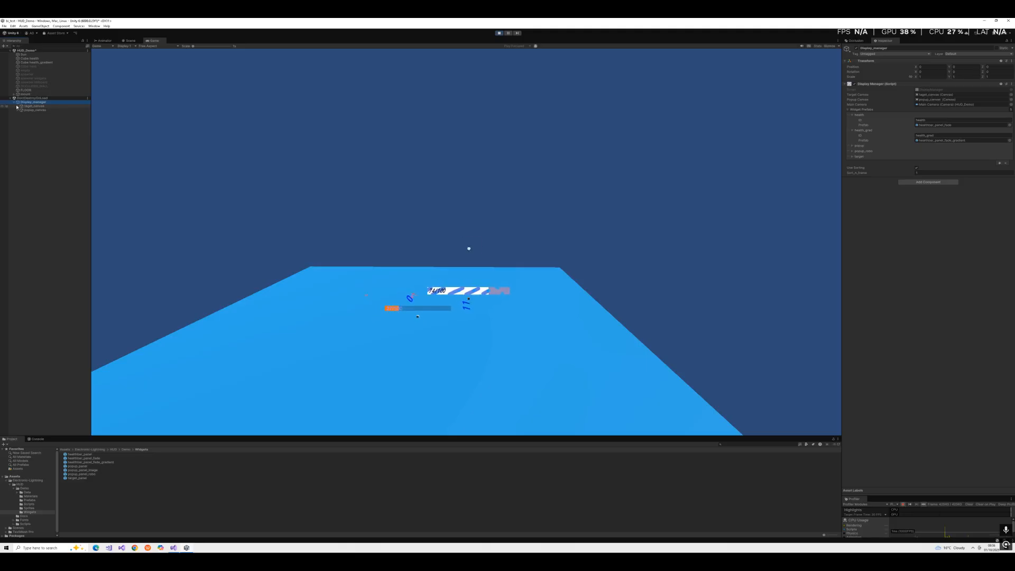
click(32, 106)
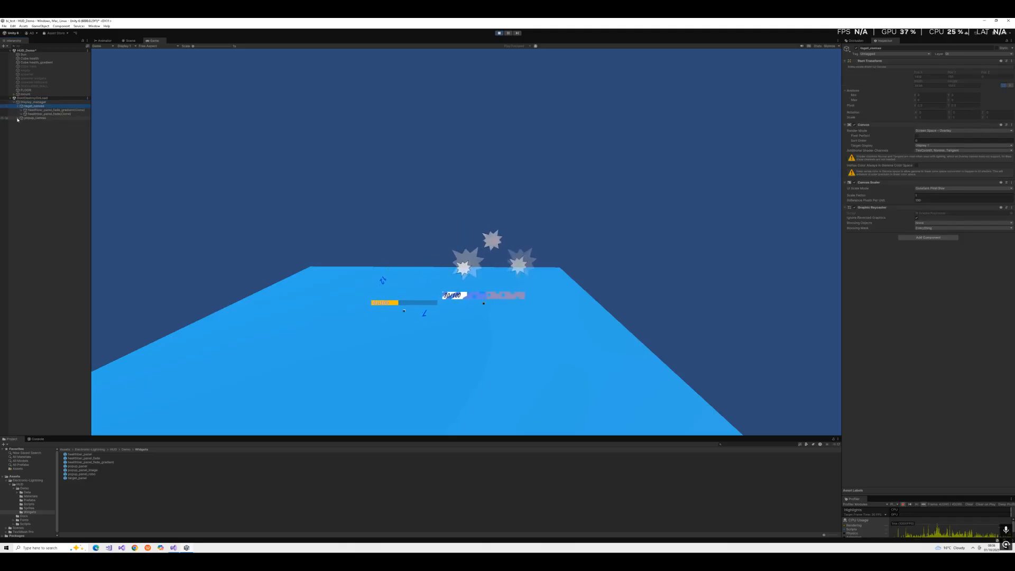
click(18, 118)
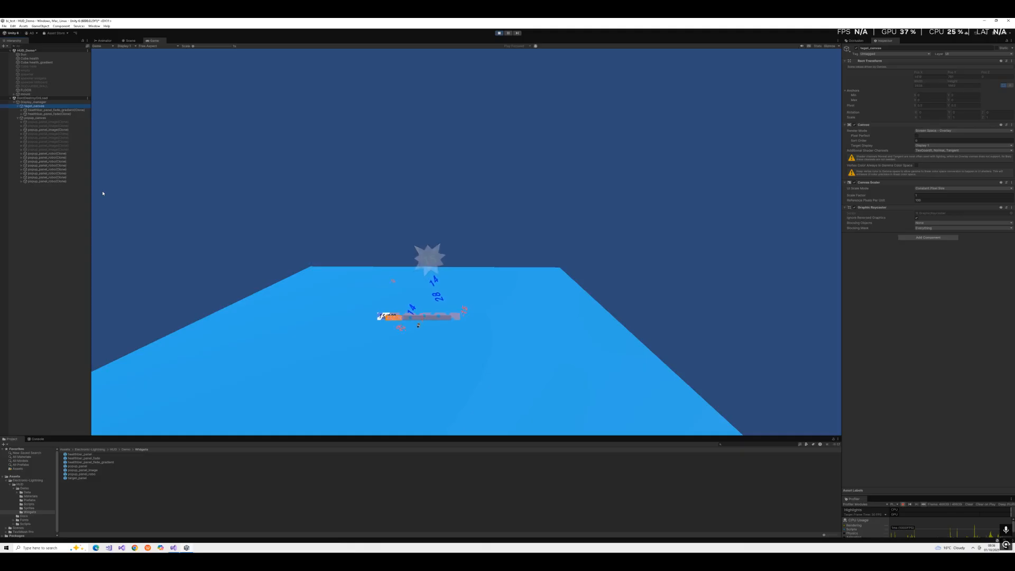
- Fly the camera around the cubes in the running game to examine how health bars and popups follow them
click(516, 303)
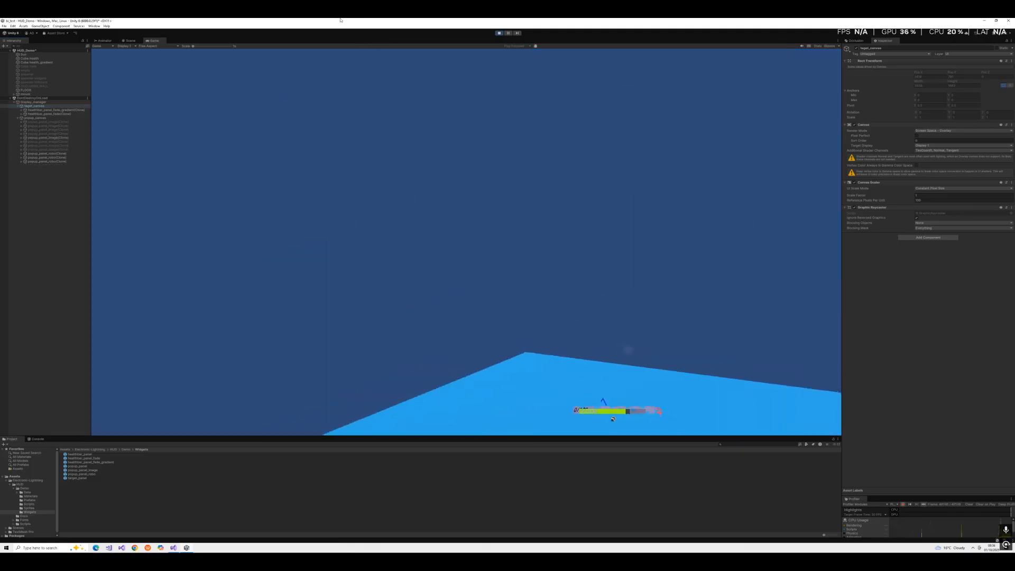
key(w)
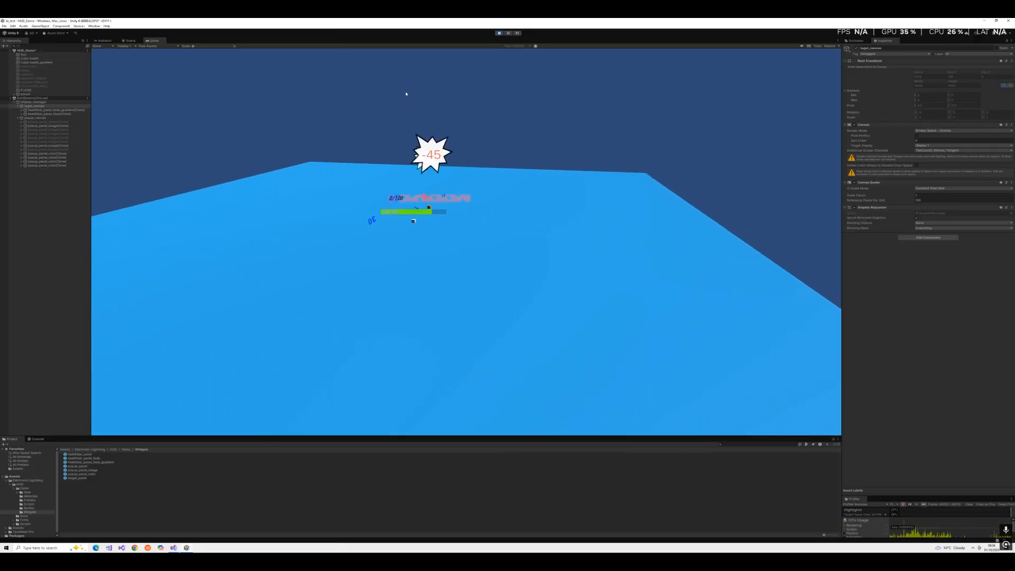
key(d)
key(w)
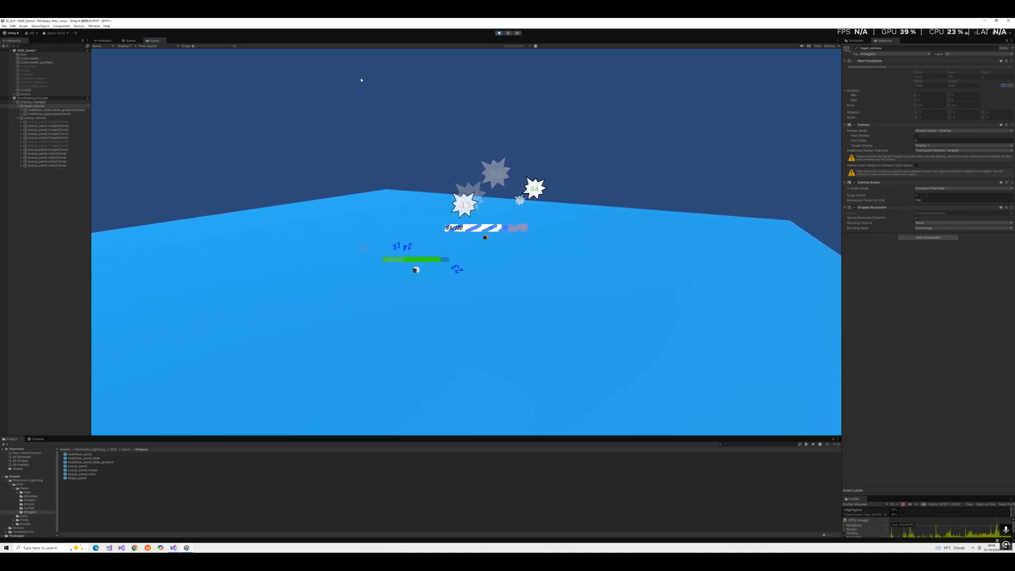
key(d)
key(s)
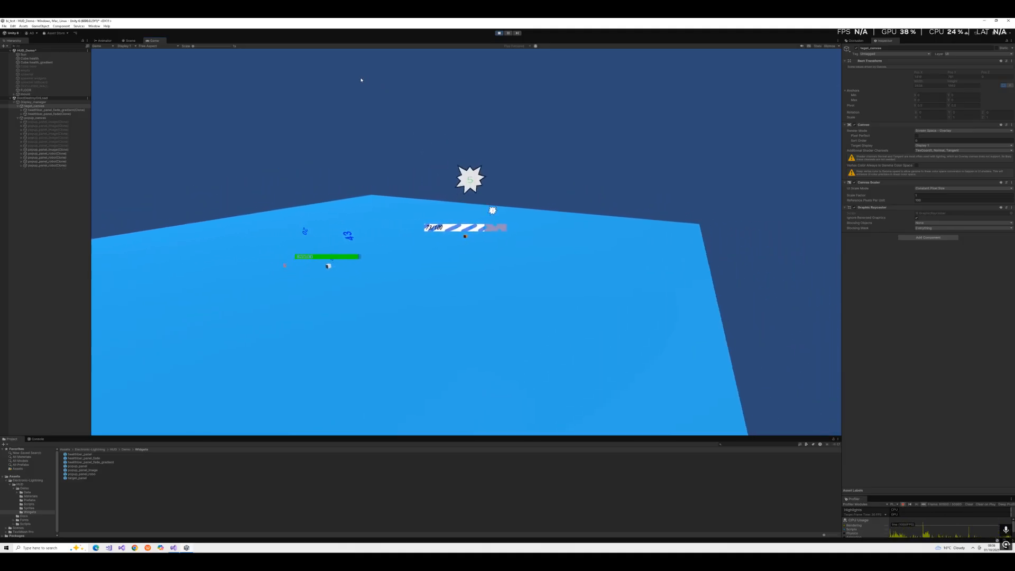
right_drag(415, 207, 431, 213)
key(a)
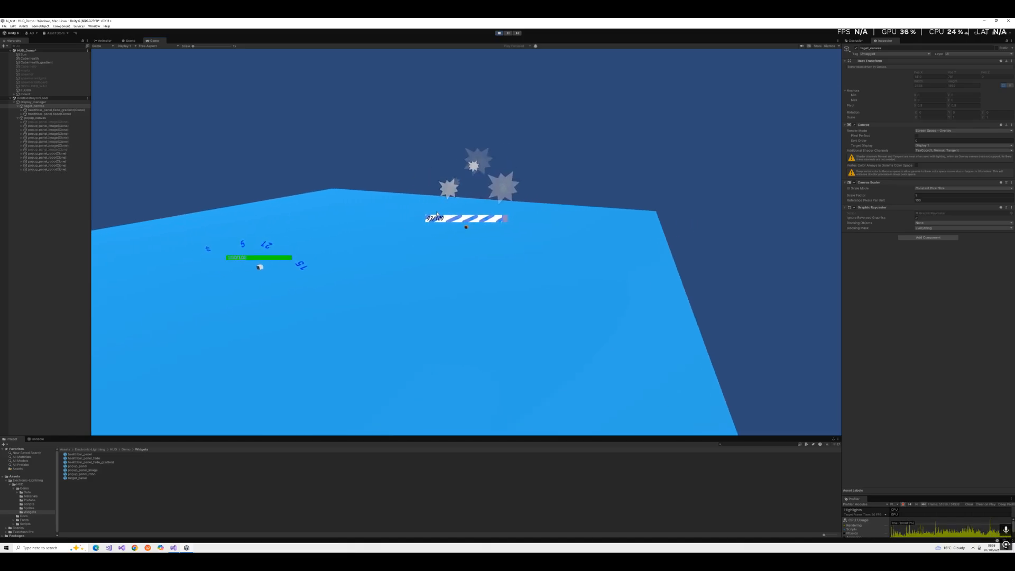
key(d)
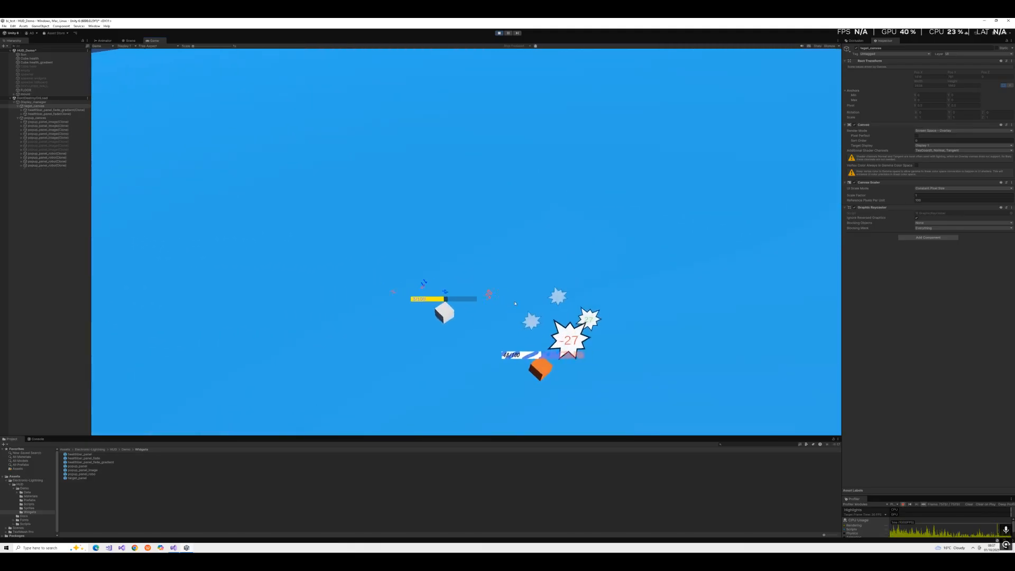
- Expand the two health bar clones under the target canvas and inspect the healthbar_panel_fade clone's components
click(35, 117)
click(38, 106)
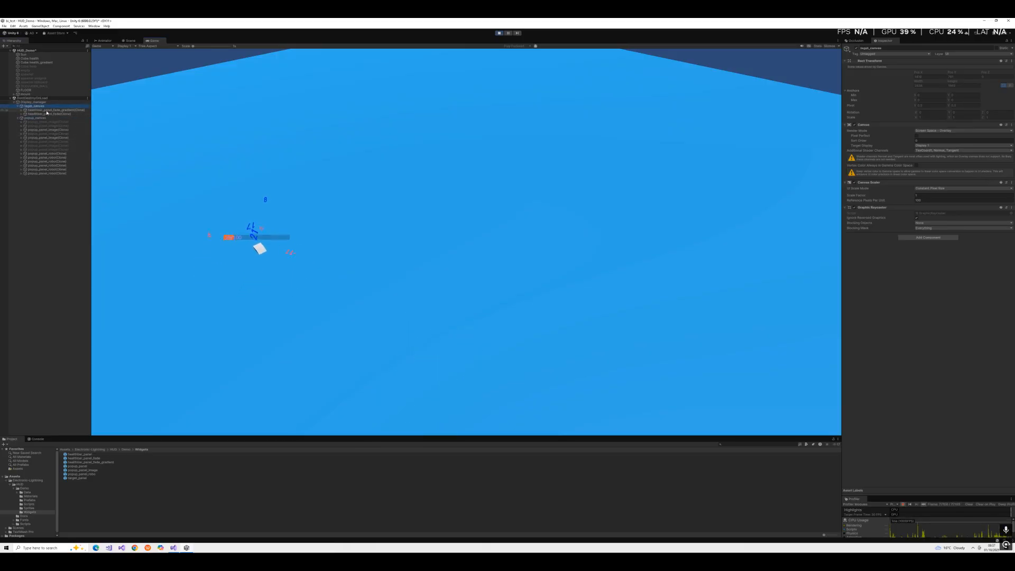
click(21, 110)
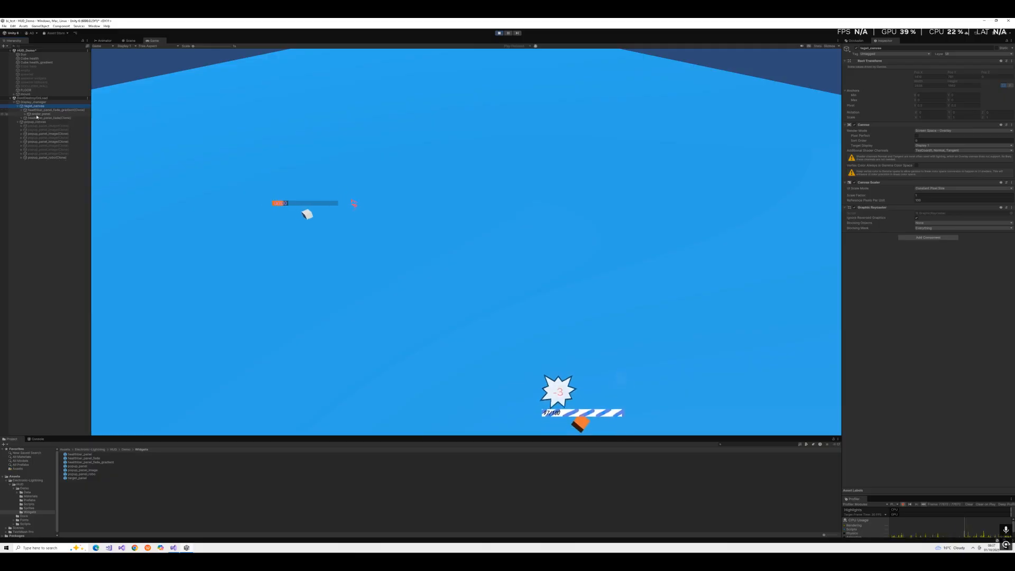
click(20, 118)
click(20, 118)
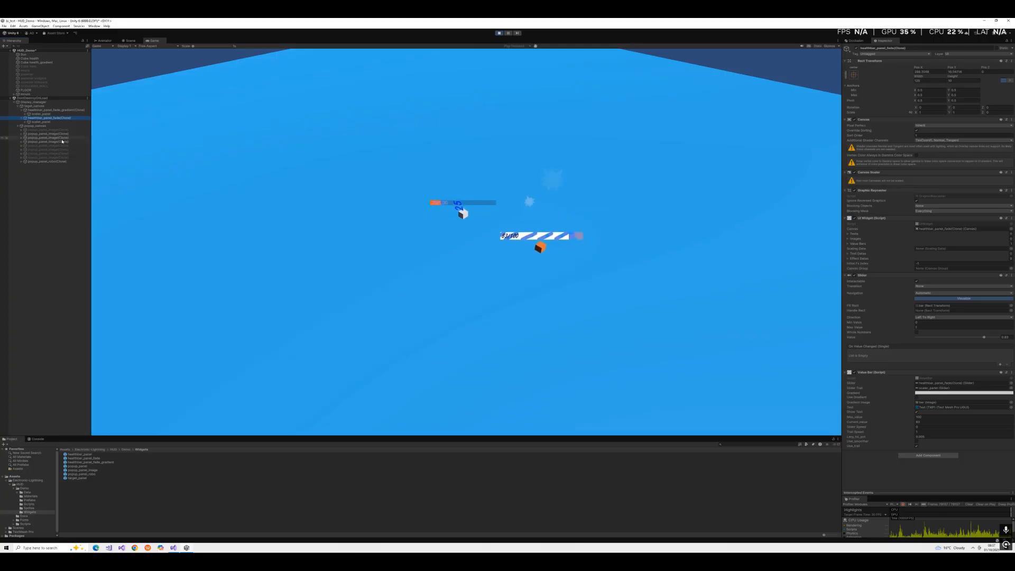
- Open the popup_panel_image prefab from the Widgets folder, check its Text (TMP) child and stop the running scene
click(87, 471)
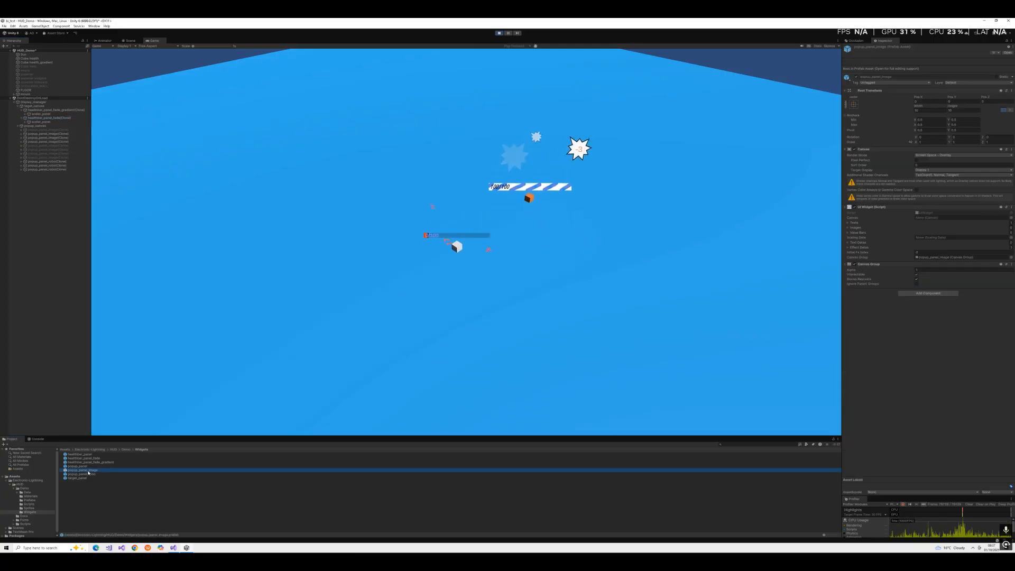
double_click(88, 470)
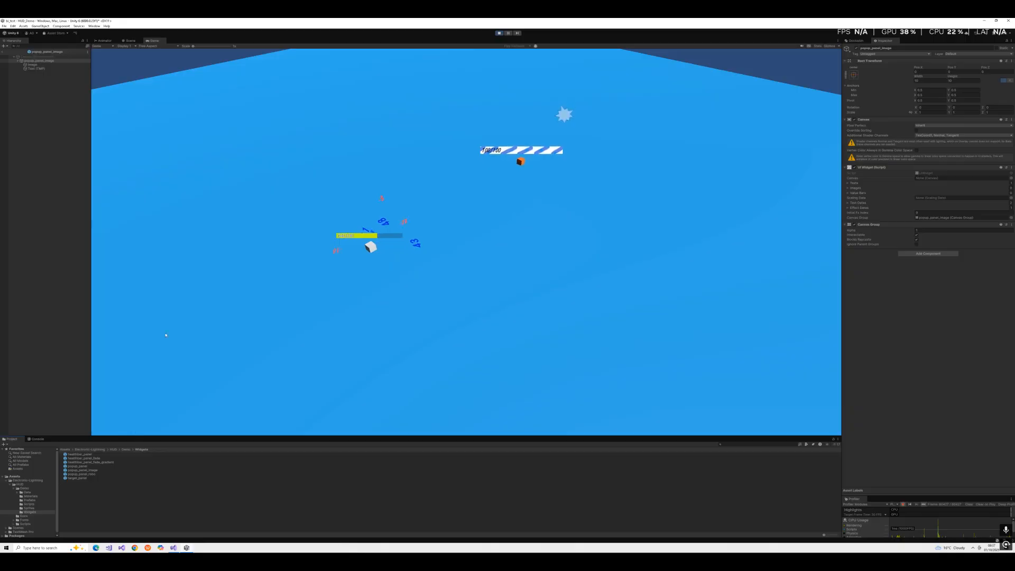
click(40, 68)
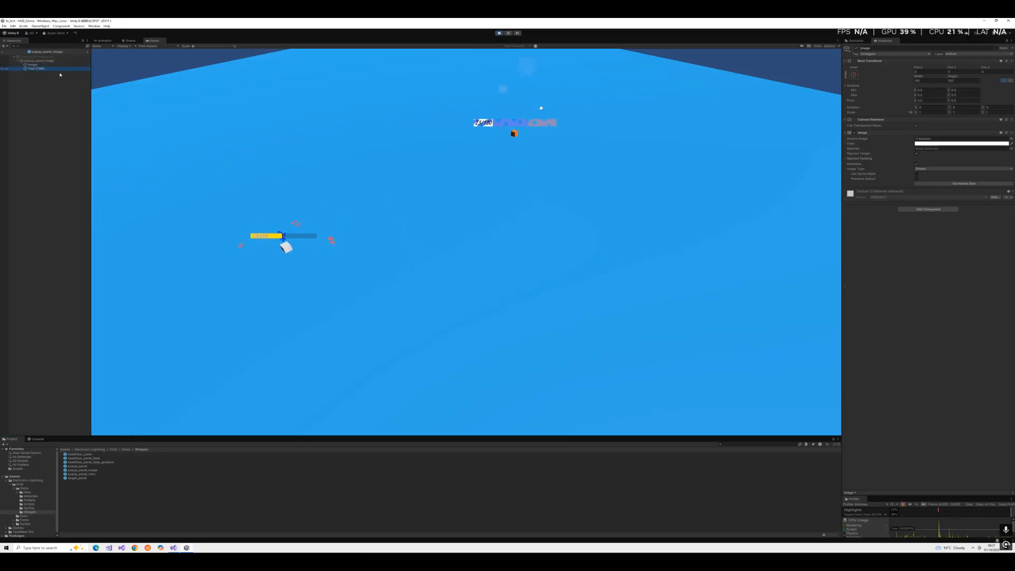
click(498, 33)
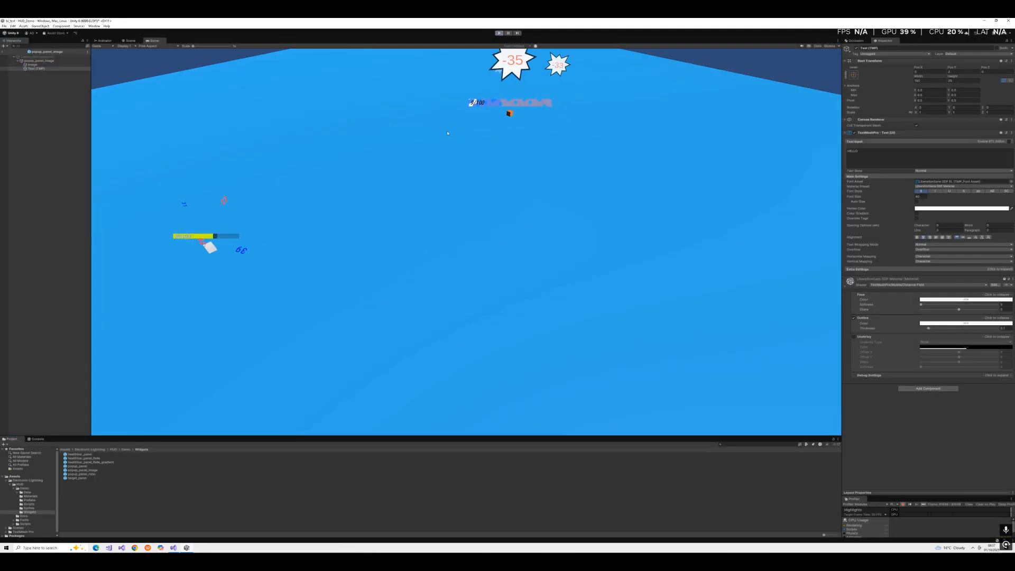
- Examine the popup_panel_image prefab in the scene view together with its Image and Text (TMP) children
click(42, 61)
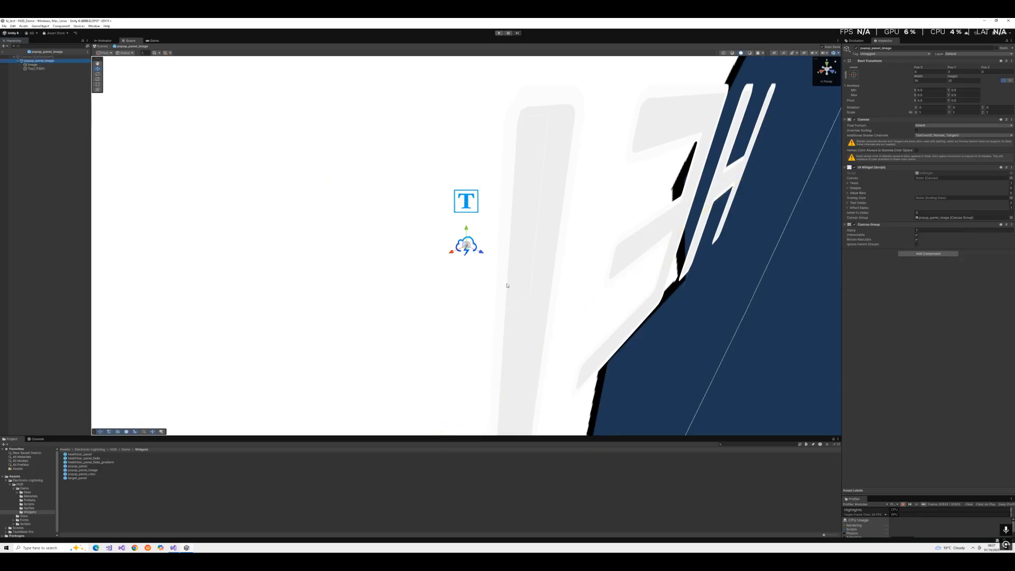
alt+drag(507, 286, 455, 279)
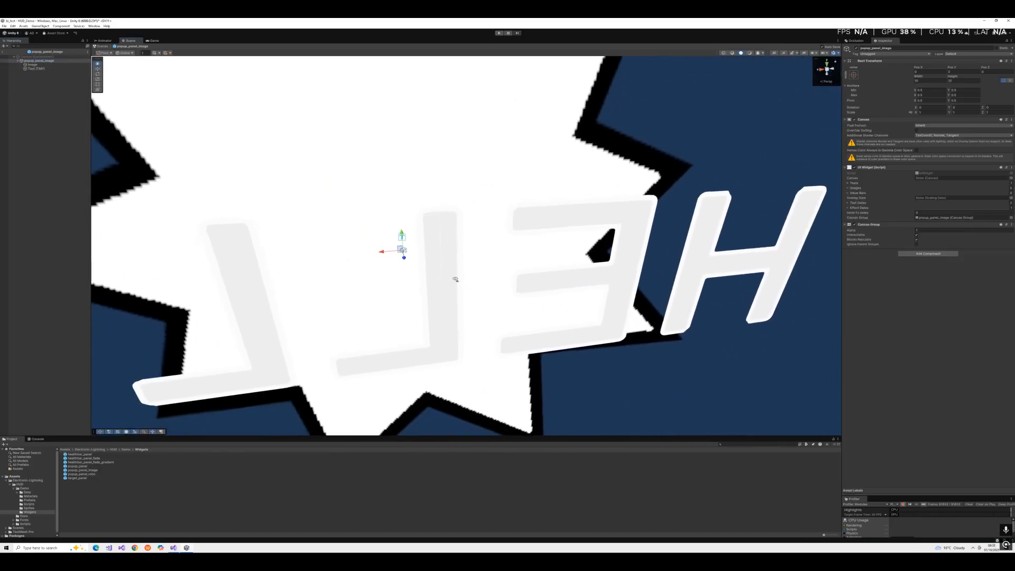
key(f)
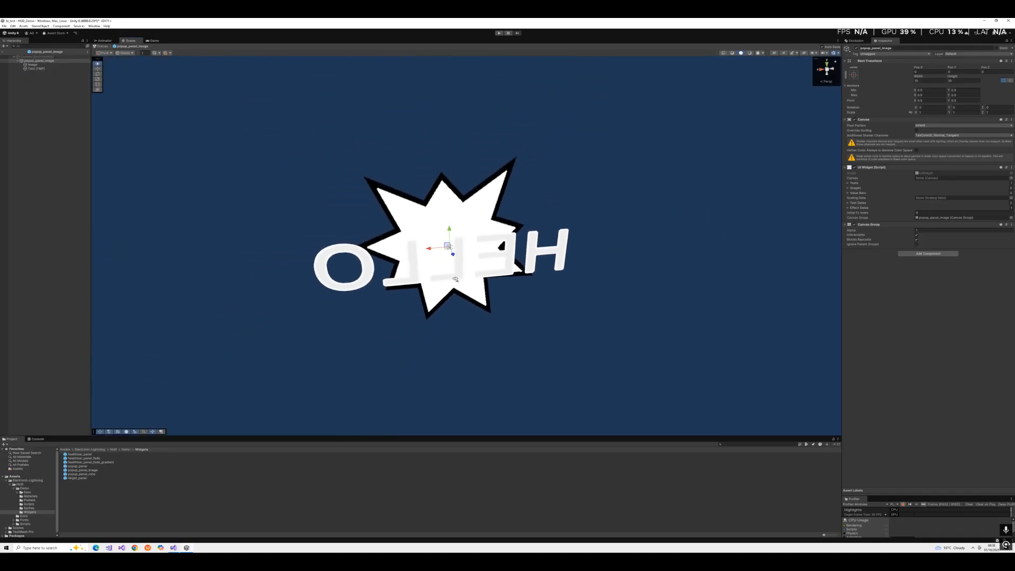
click(36, 67)
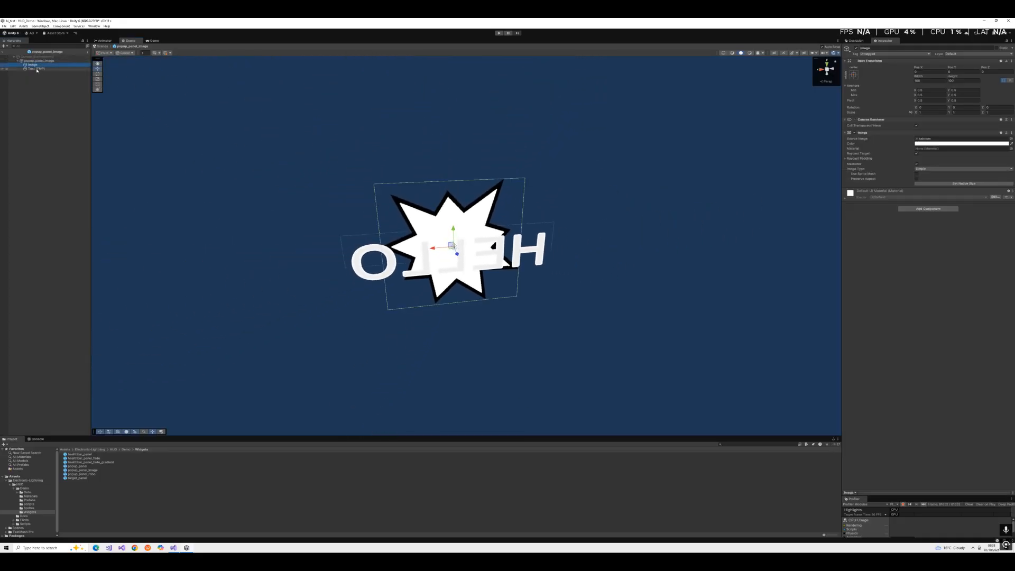
click(36, 69)
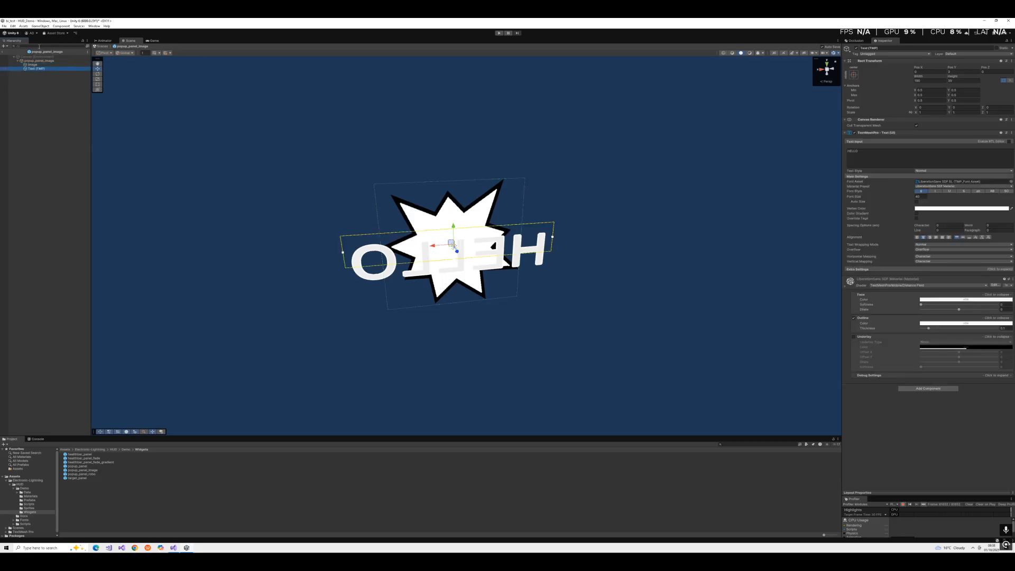
- Examine the Texts, Images and Value Bars lists of popup_panel_image's UI Widget component and the Text (TMP) child it references
click(39, 61)
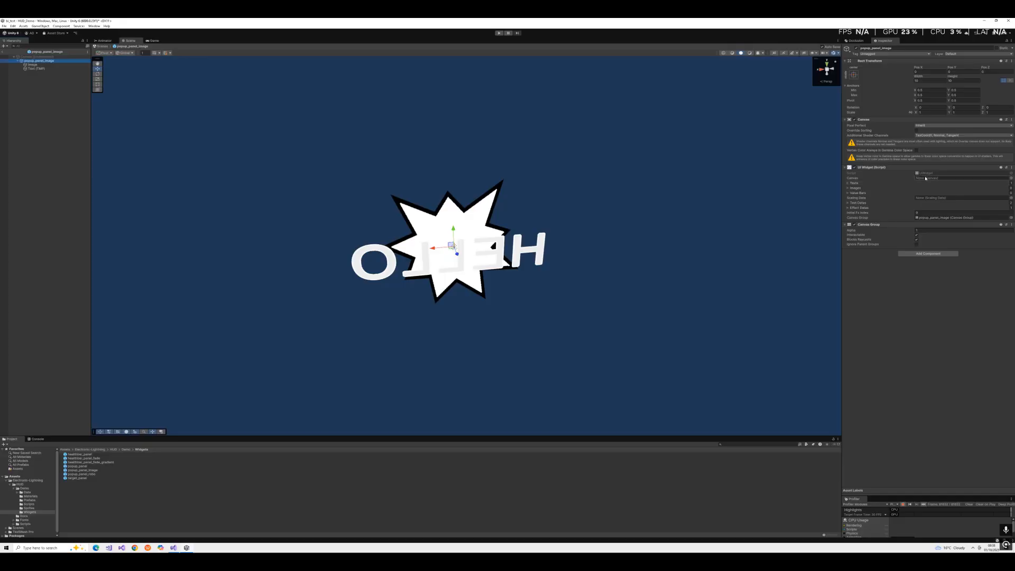
click(848, 193)
click(847, 187)
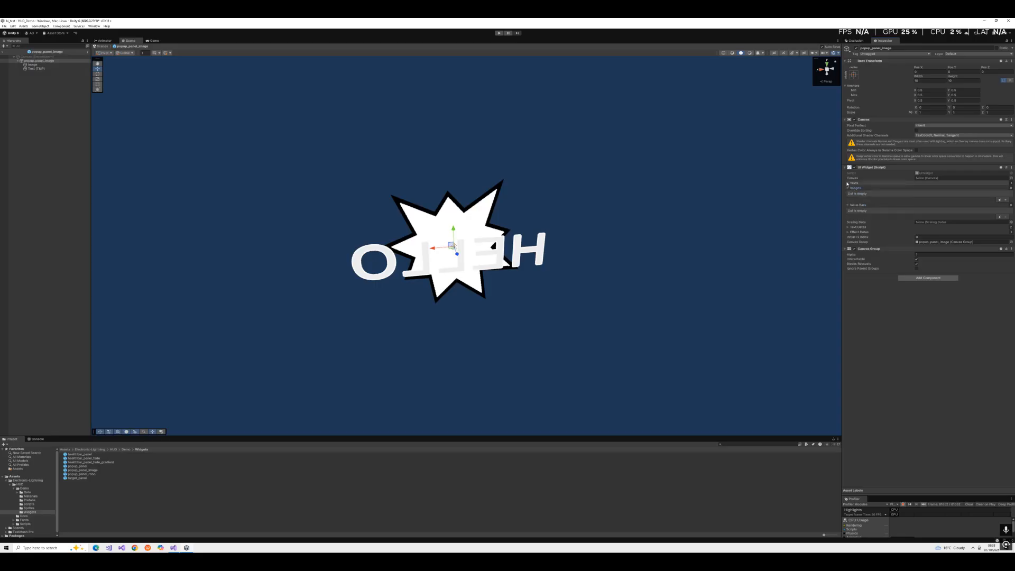
click(847, 183)
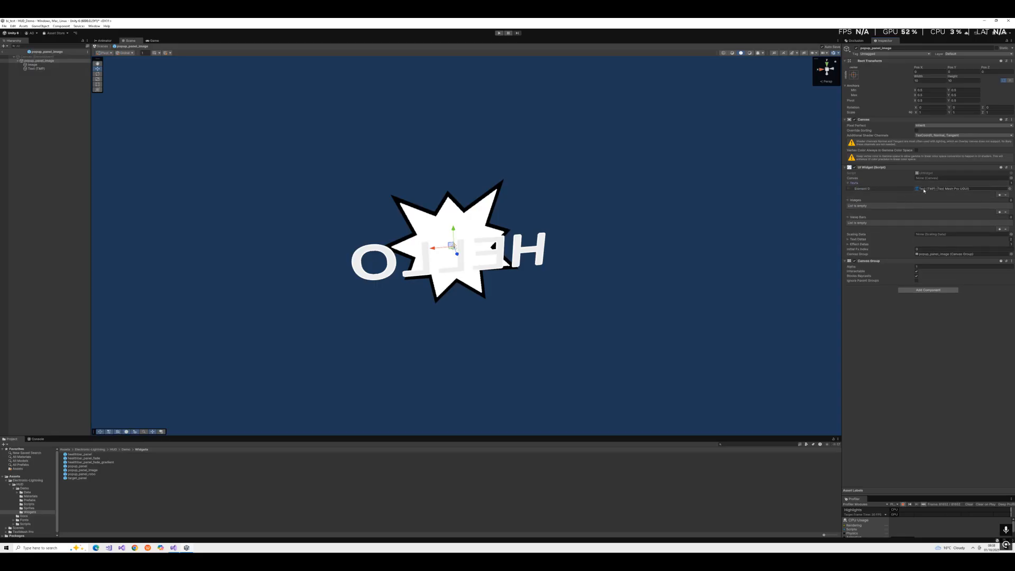
click(53, 69)
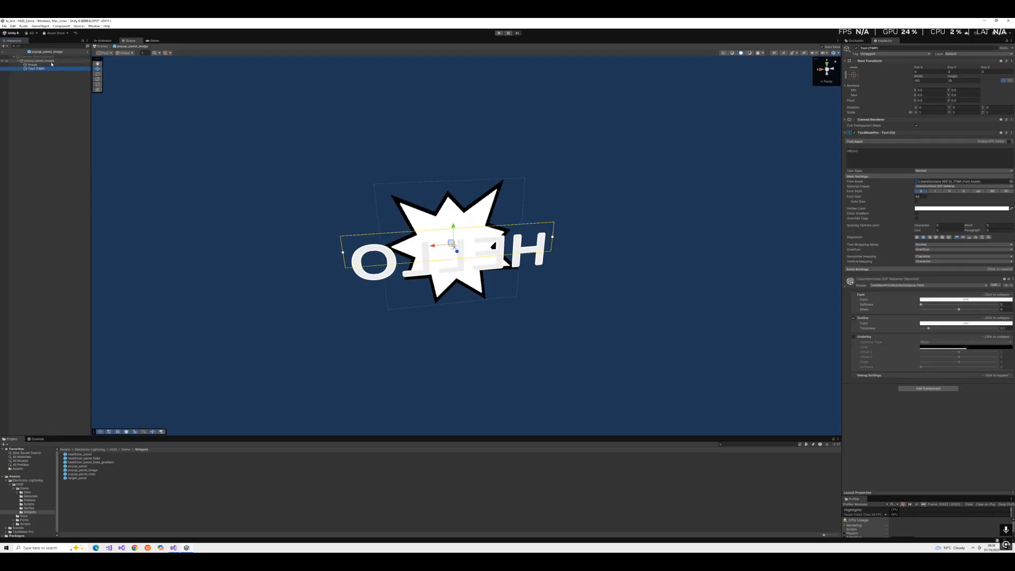
click(51, 61)
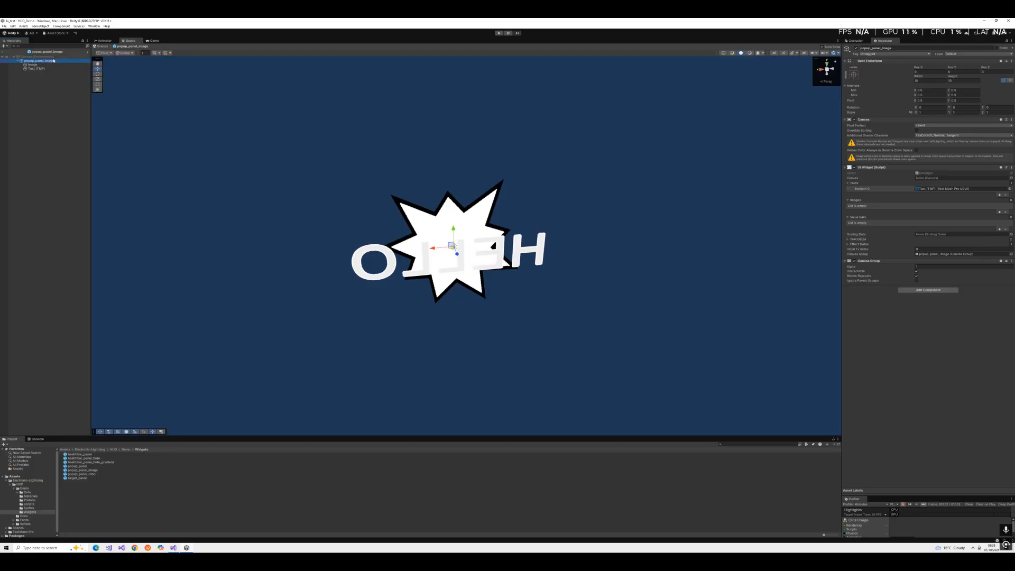
- Try assigning the Image child to the UI Widget's Images list and remove that entry again
drag(833, 202, 859, 205)
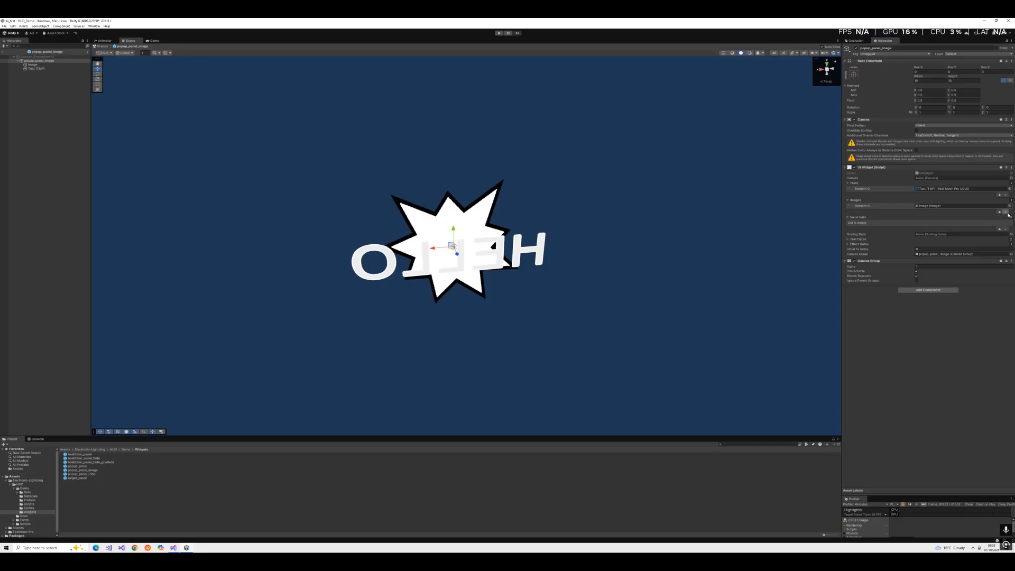
click(1007, 212)
- Open the healthbar_panel_fade prefab from the Widgets folder and inspect its UI Widget, Slider and Value Bar components
double_click(85, 458)
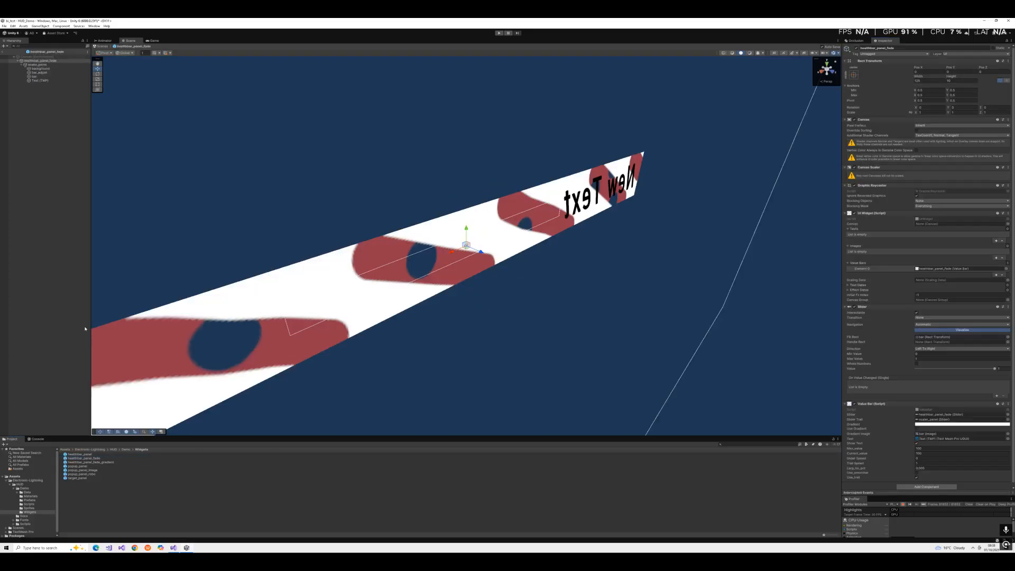
scroll(894, 349, down, 1)
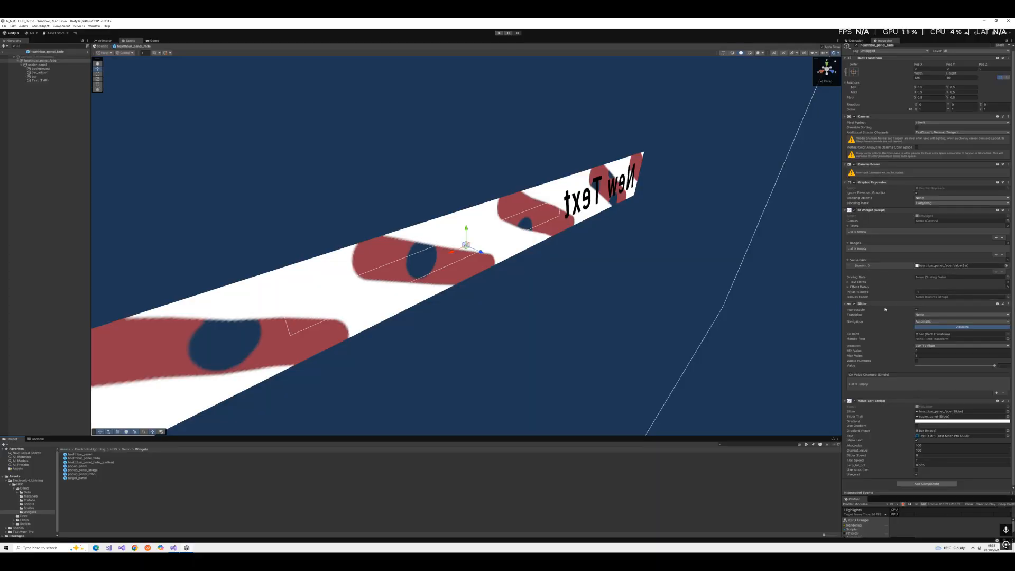
scroll(890, 396, up, 1)
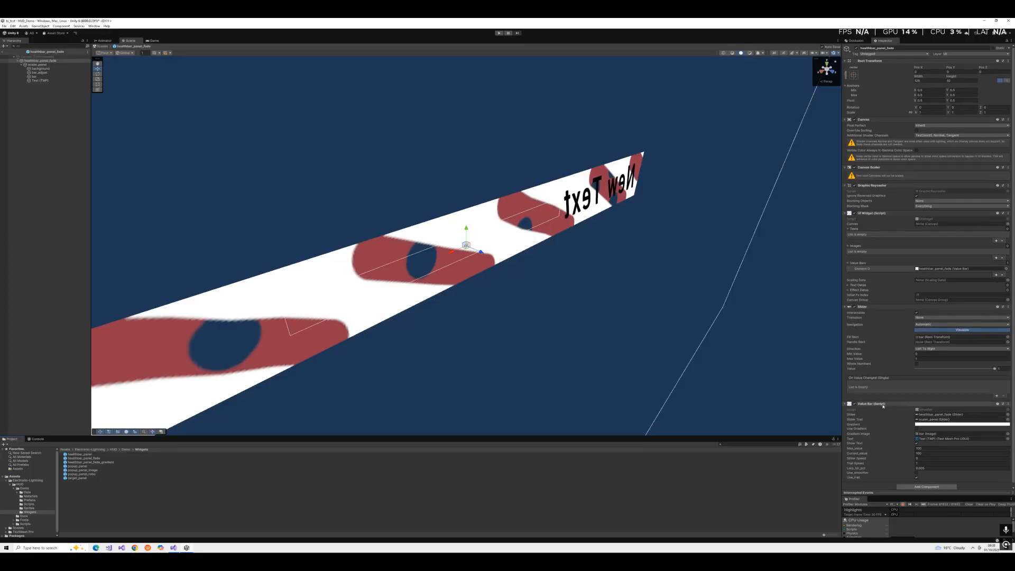
click(37, 64)
click(40, 60)
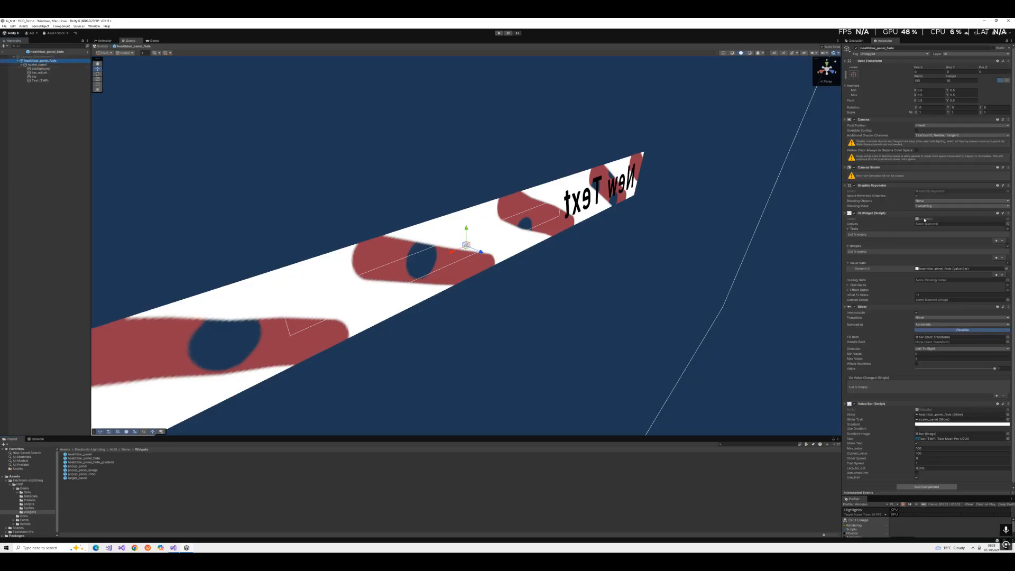
click(955, 269)
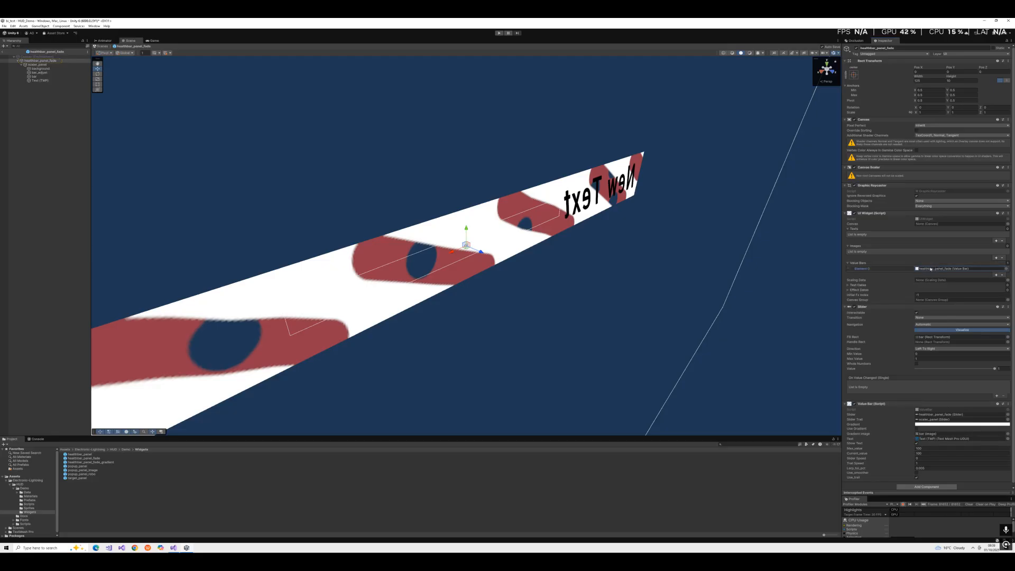
scroll(931, 269, down, 1)
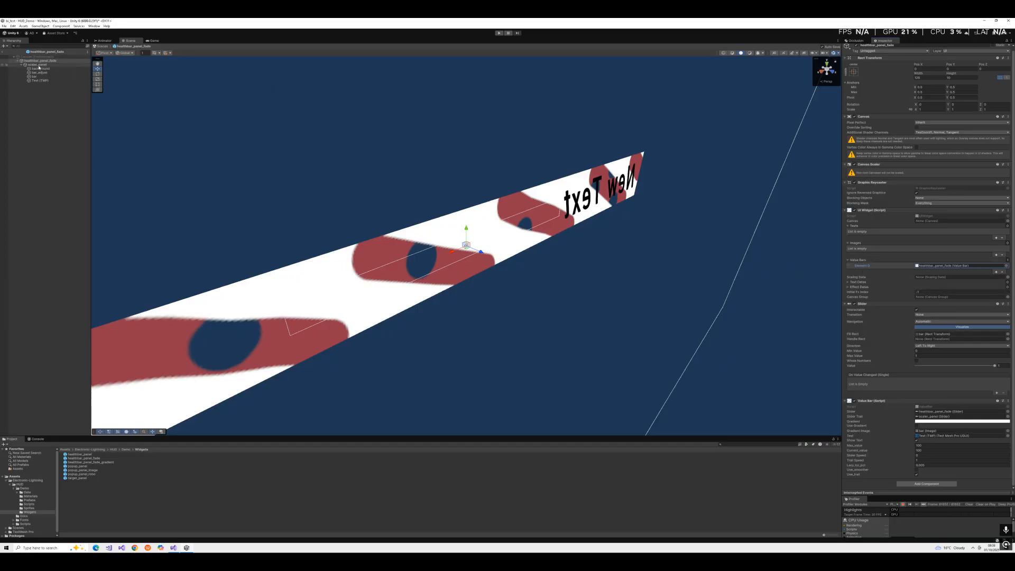
- Compare the Slider on the prefab's first child panel with the one on the healthbar_panel_fade root
click(38, 65)
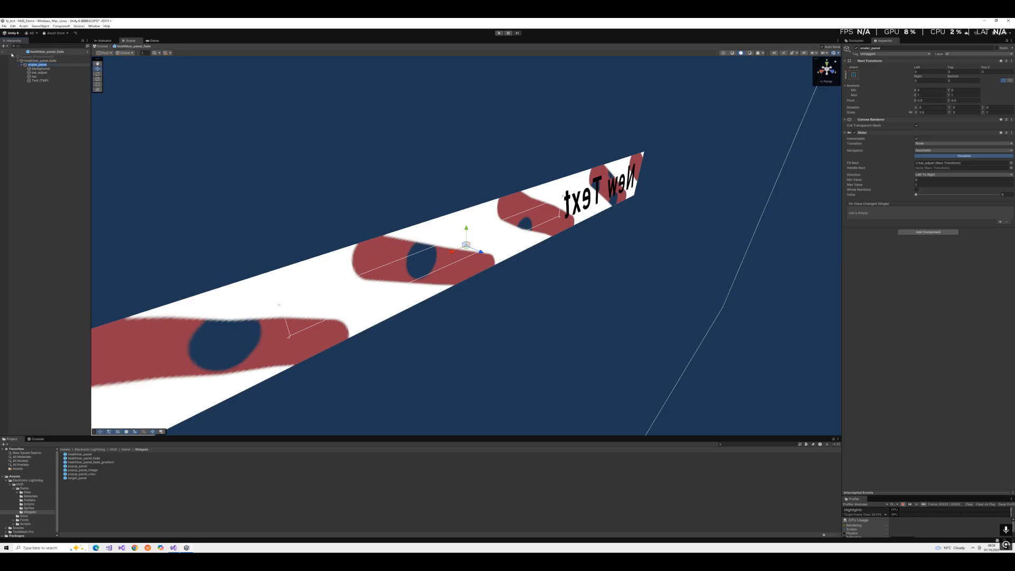
click(39, 61)
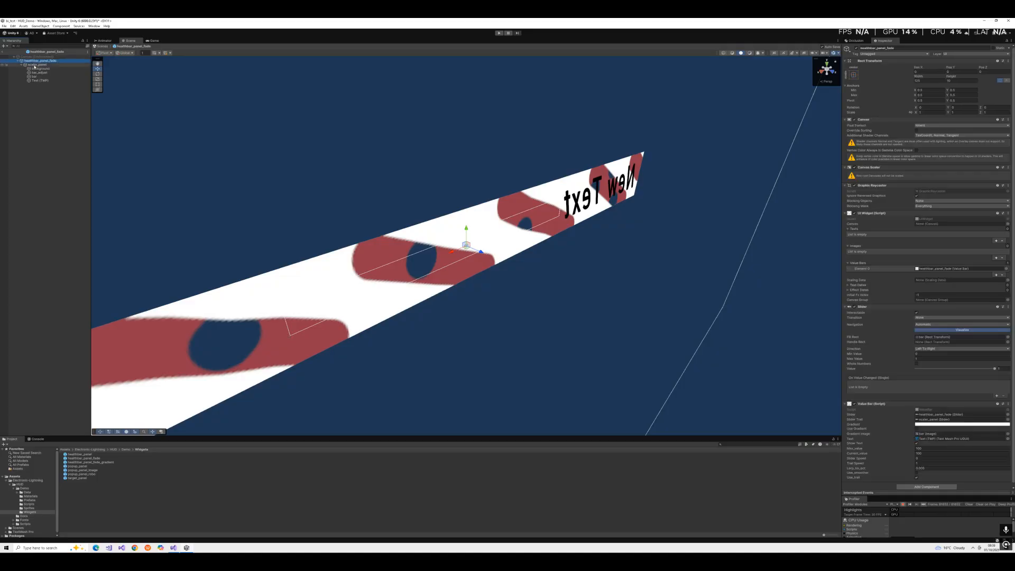
click(35, 64)
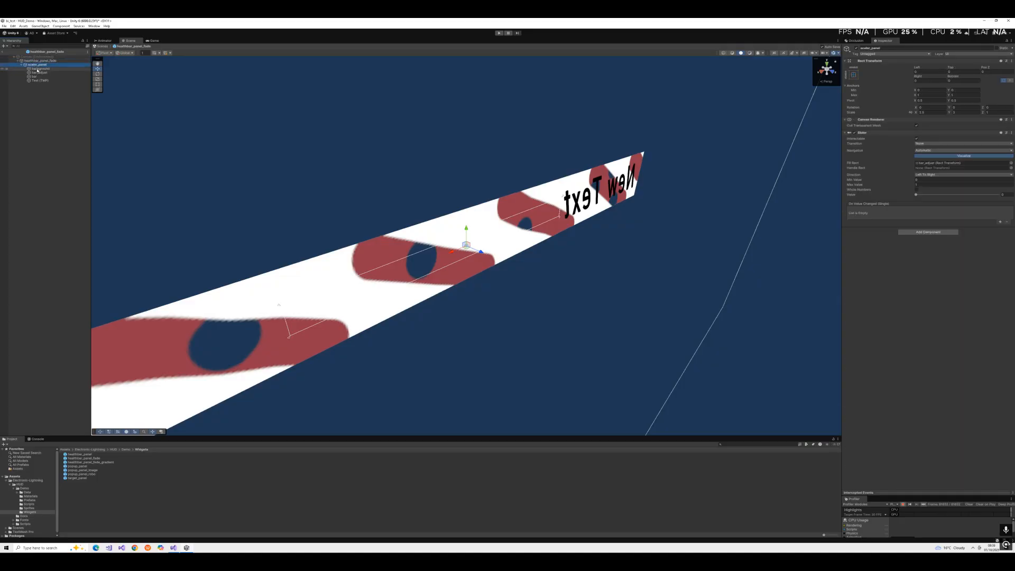
- Create an empty child object under healthbar_panel_fade and duplicate it, nesting the duplicate inside the first one
click(38, 60)
right_click(42, 61)
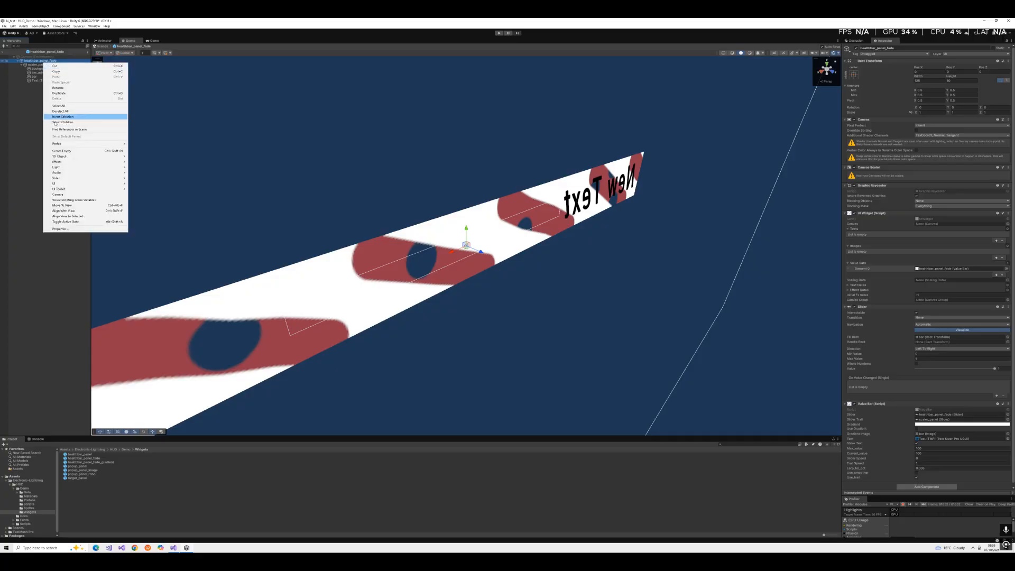
click(69, 151)
key(Return)
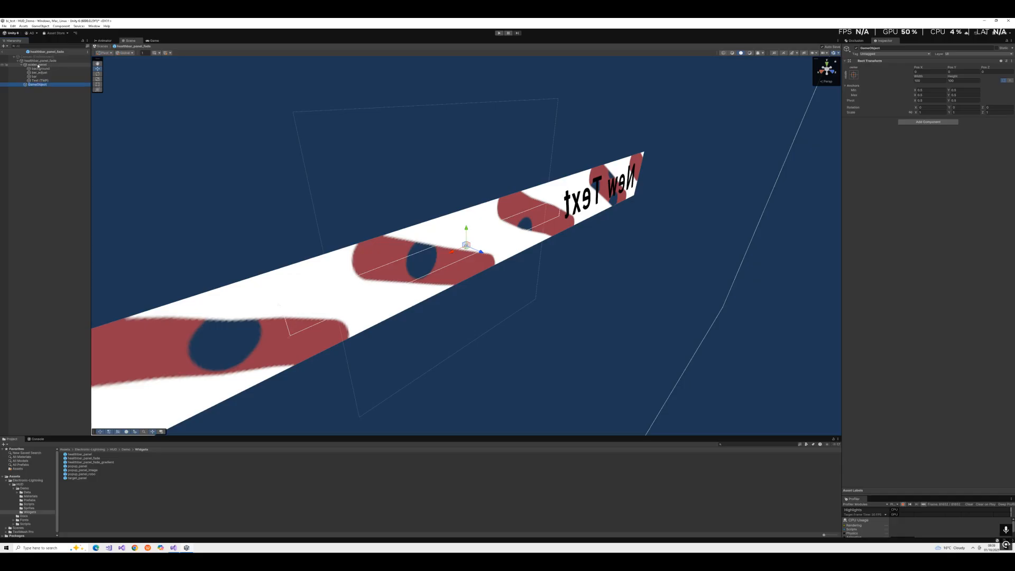
key(ctrl+d)
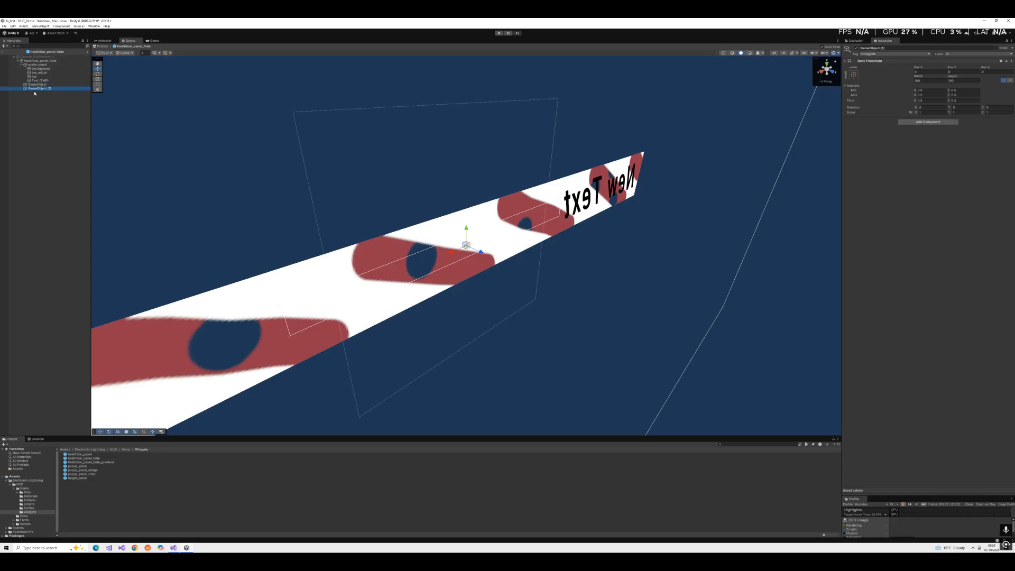
click(45, 84)
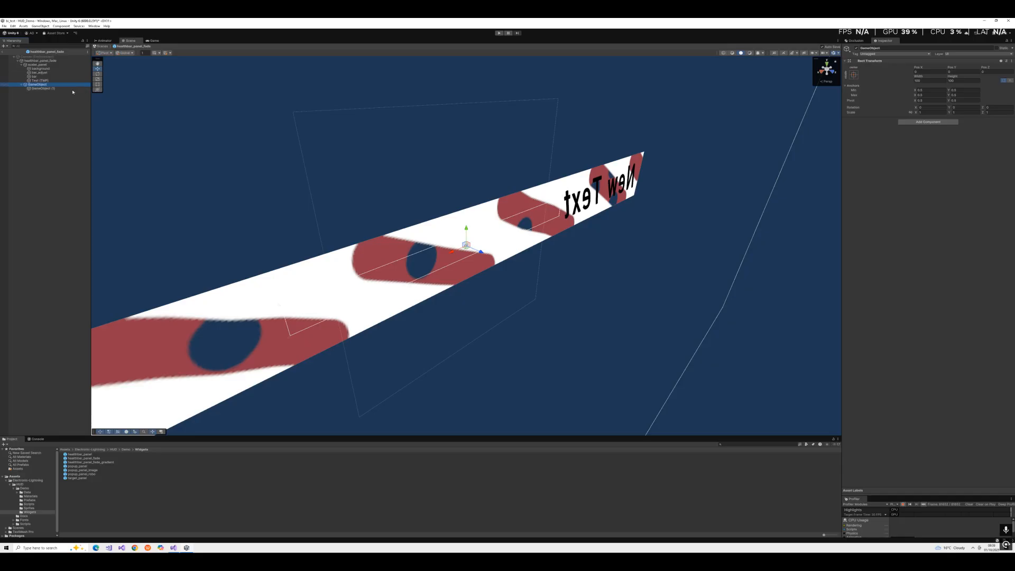
- Add a Slider component to the new empty parent object
click(947, 122)
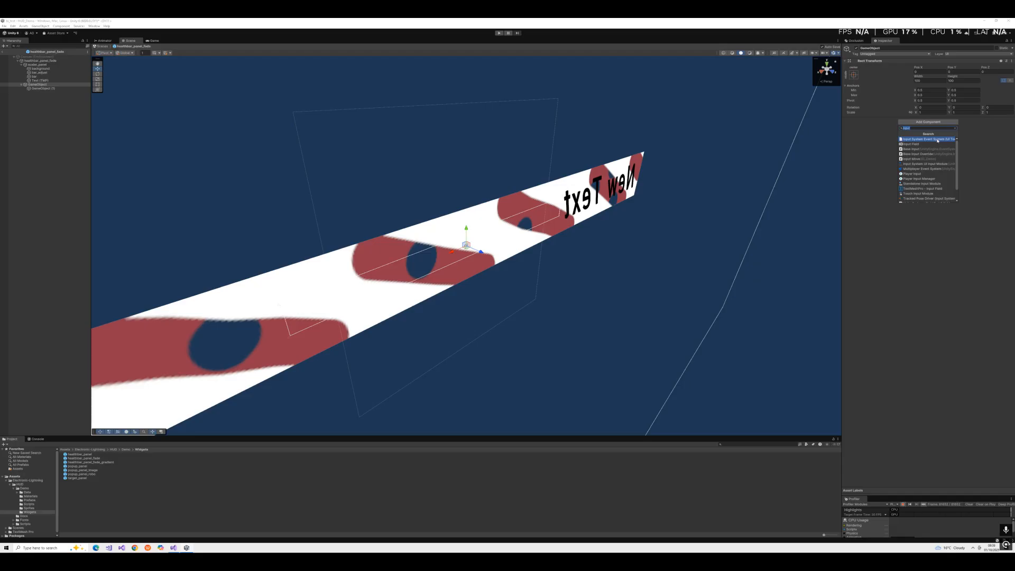
text(slider)
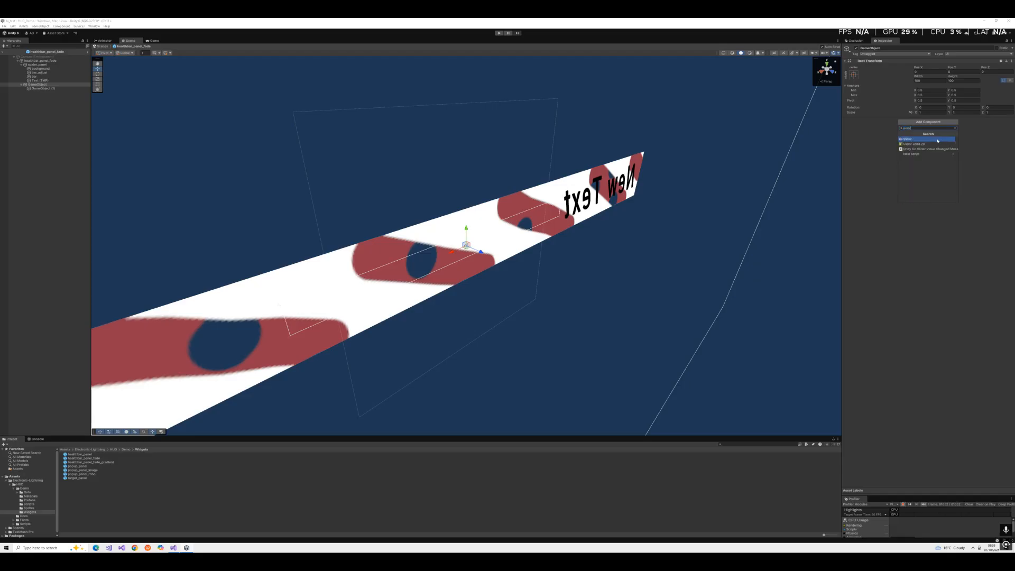
click(939, 139)
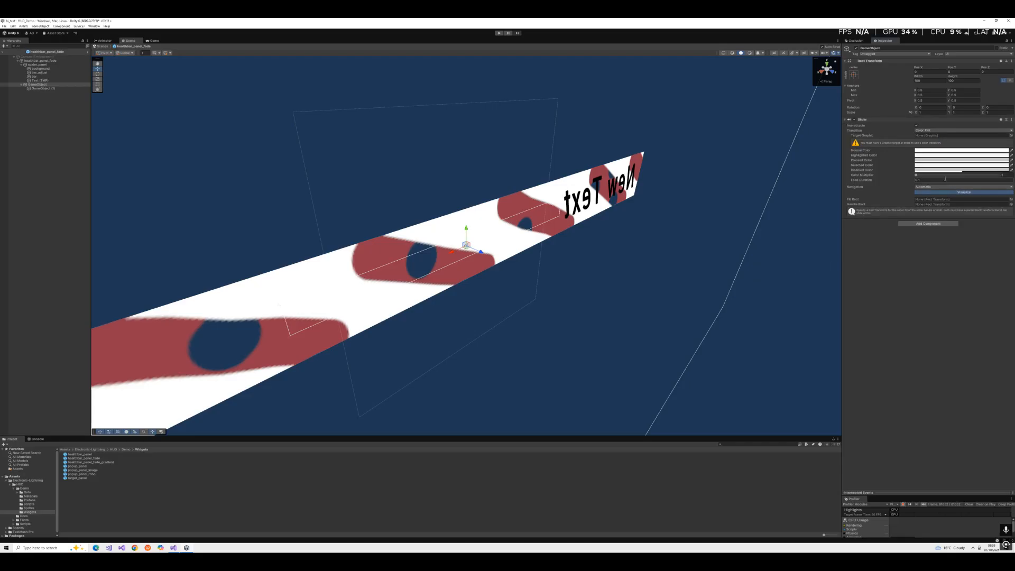
- Delete the nested test object and its parent with the Slider from the healthbar_panel_fade prefab
click(39, 88)
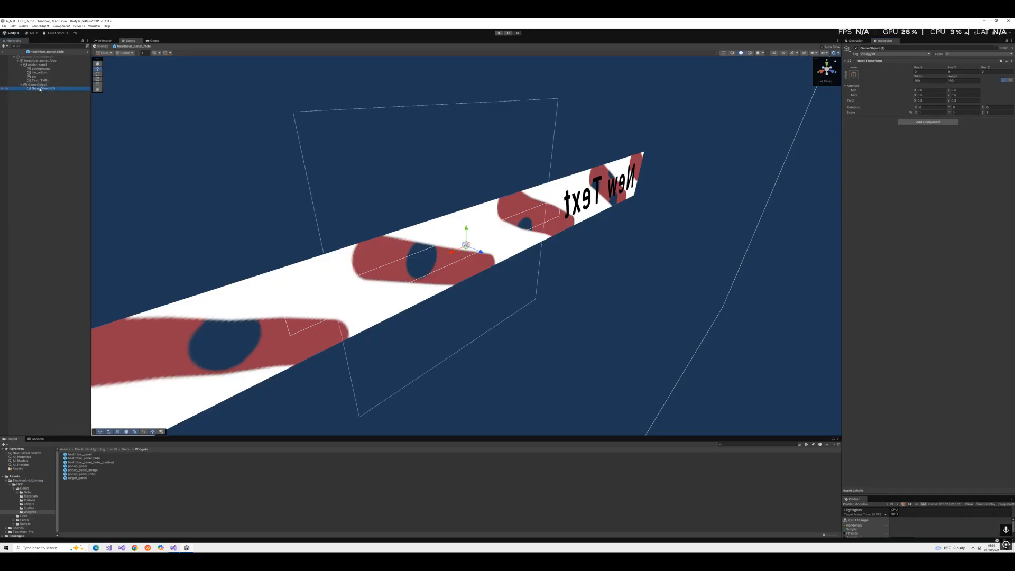
right_click(40, 89)
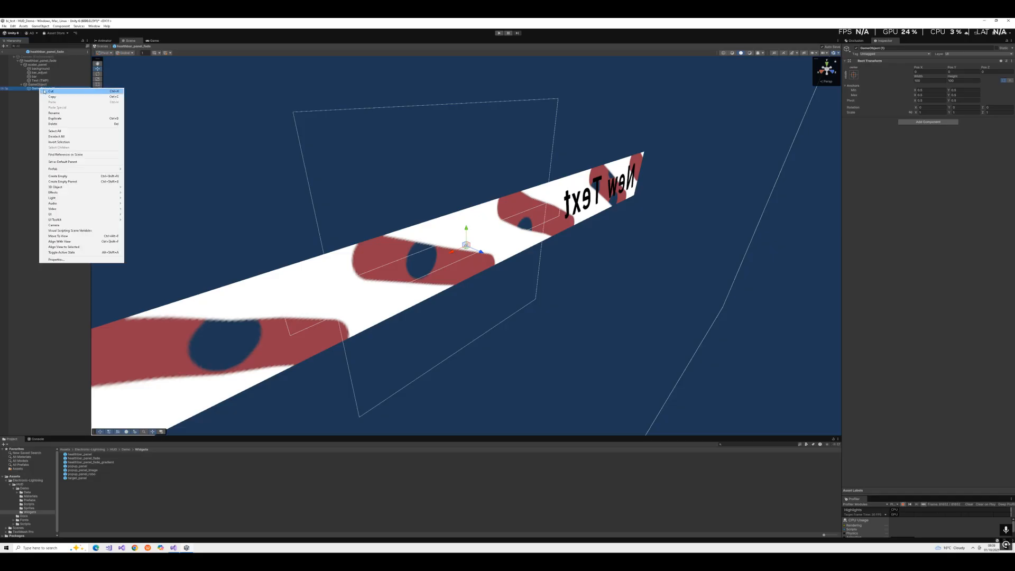
click(58, 124)
right_click(43, 85)
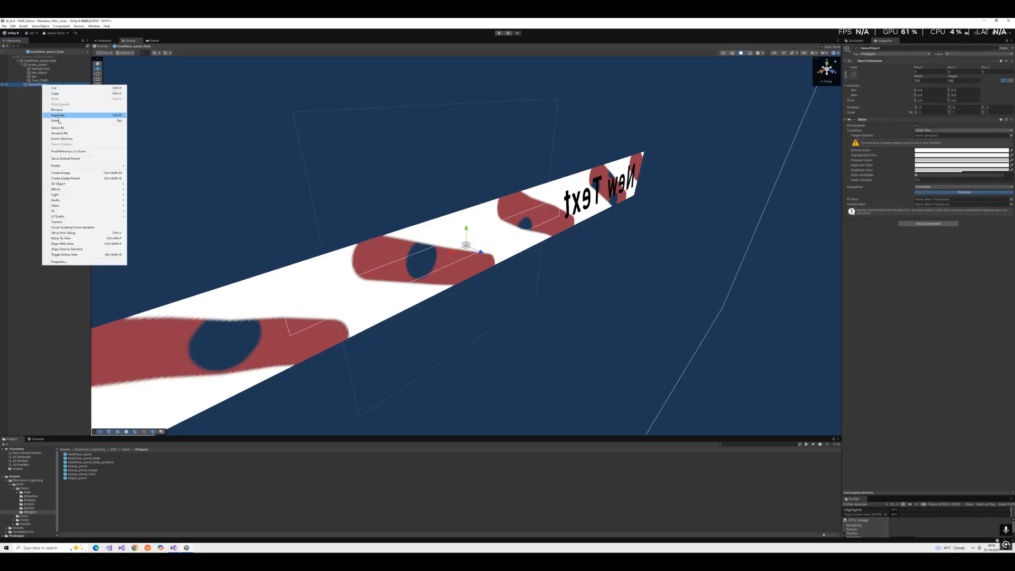
click(58, 119)
- Review the existing child panel's Slider alongside the healthbar_panel_fade root's Slider and Value Bar settings
click(31, 64)
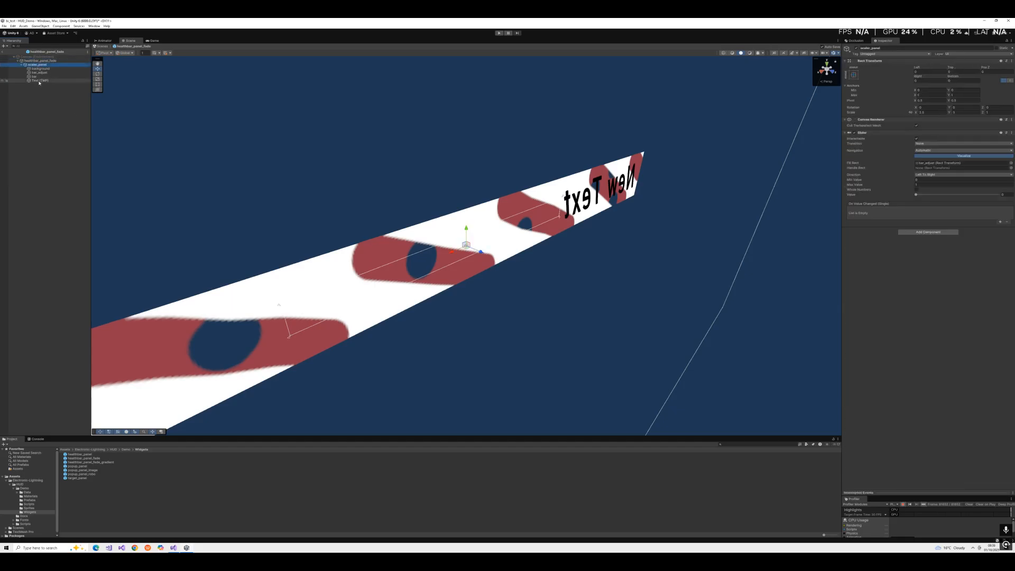
click(24, 61)
click(33, 64)
click(42, 61)
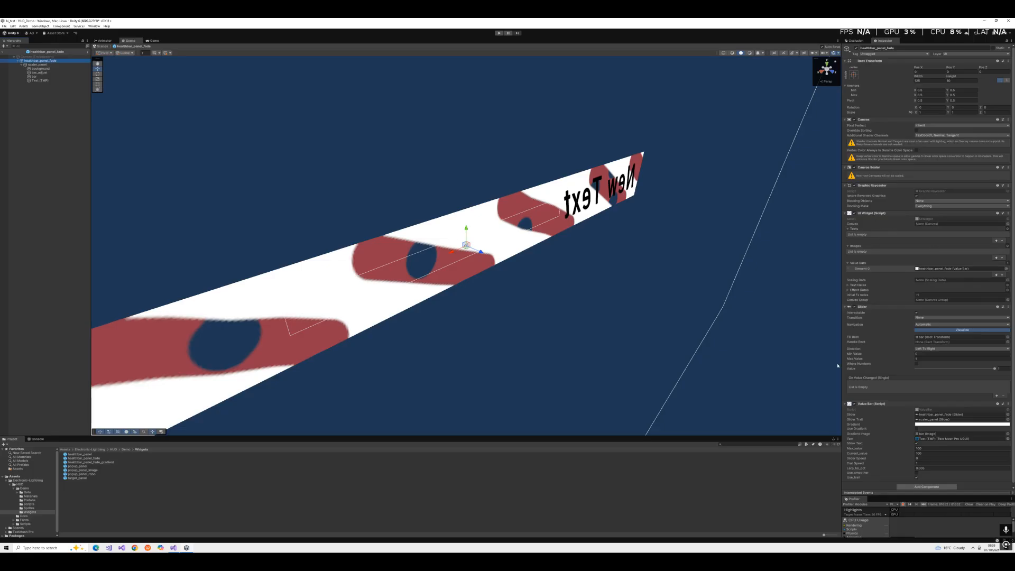
- Leave the prefab, run the HUD_Demo scene to watch the health bars and popups, and stop it
click(3, 52)
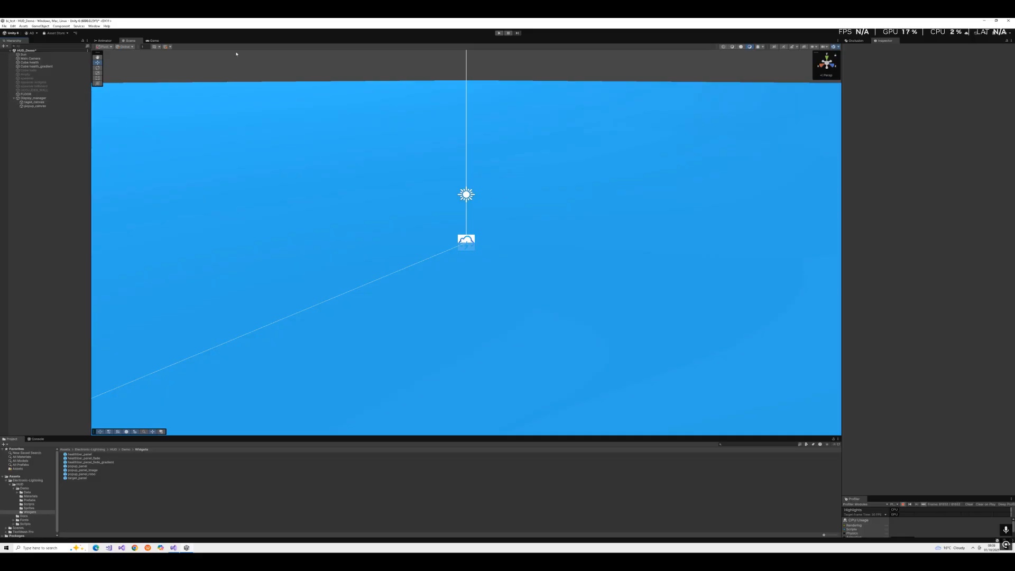
click(500, 33)
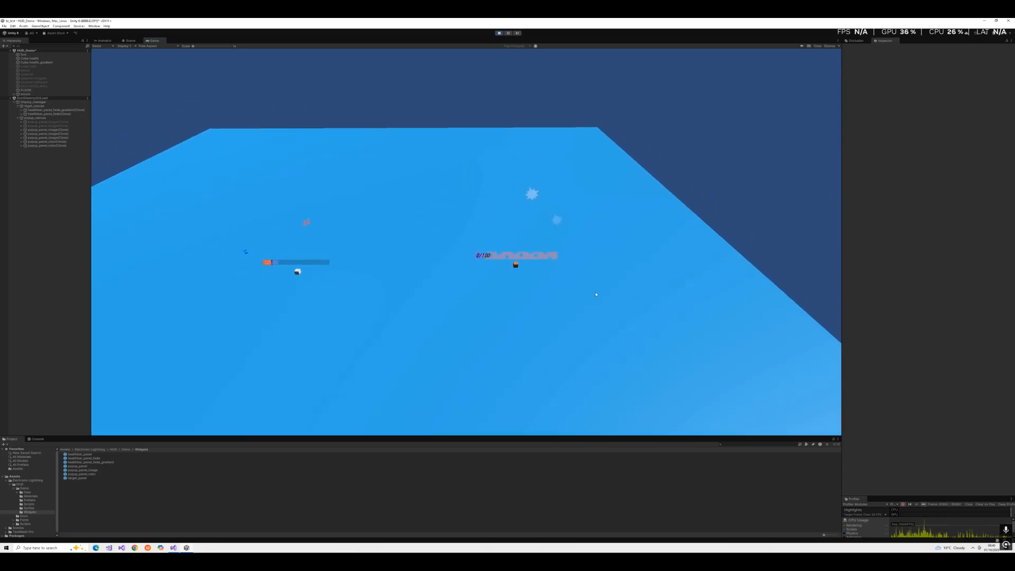
click(499, 33)
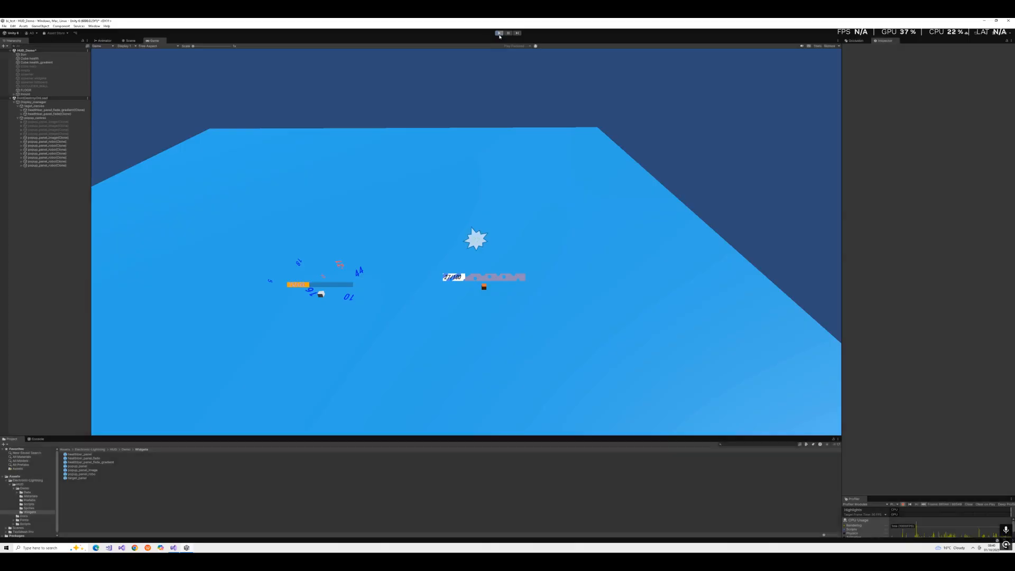
- Edit the Slider Speed of the healthbar_panel_fade prefab's Value Bar and test it by running and stopping the scene
double_click(86, 458)
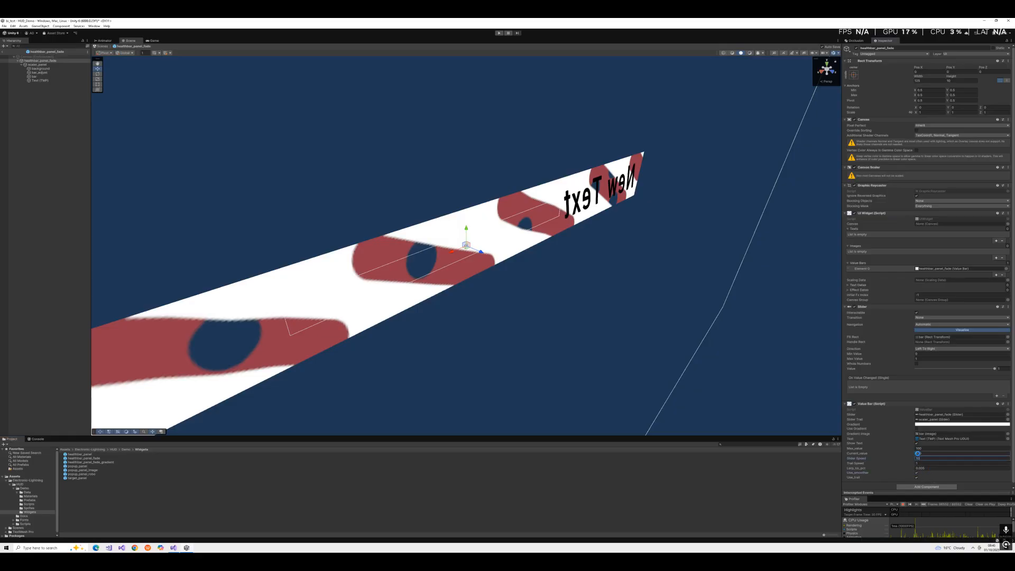
click(532, 115)
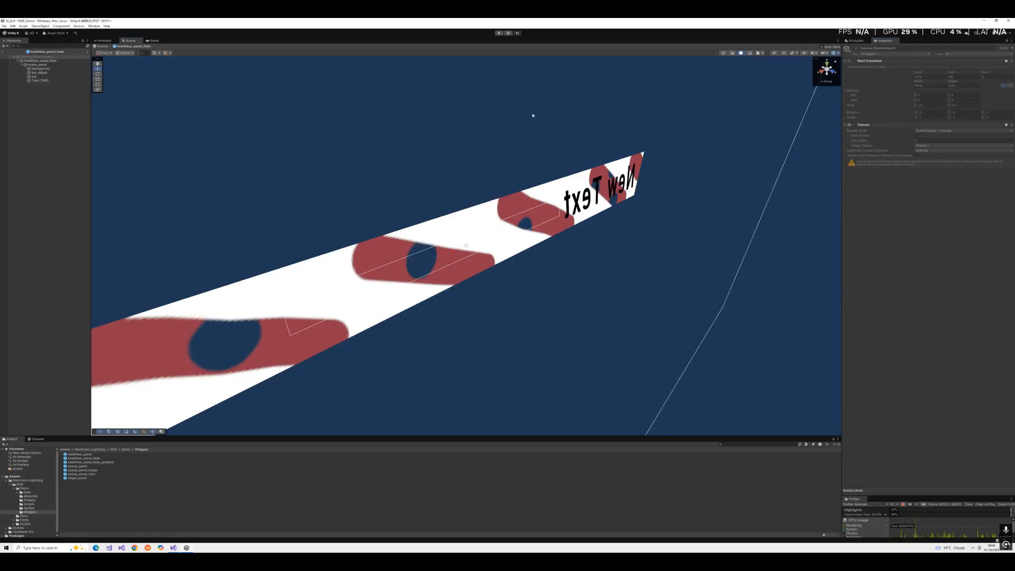
click(499, 33)
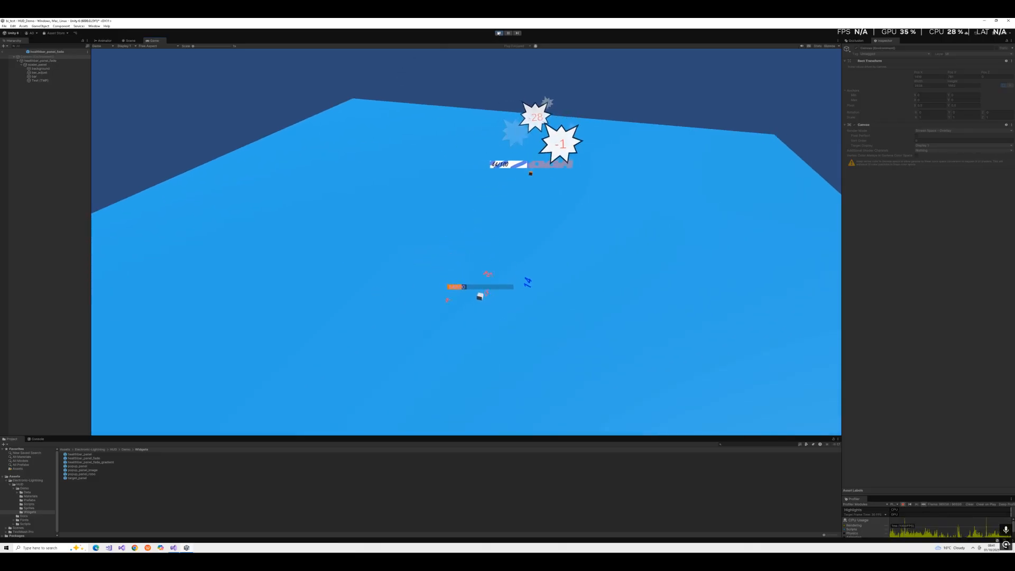
click(499, 33)
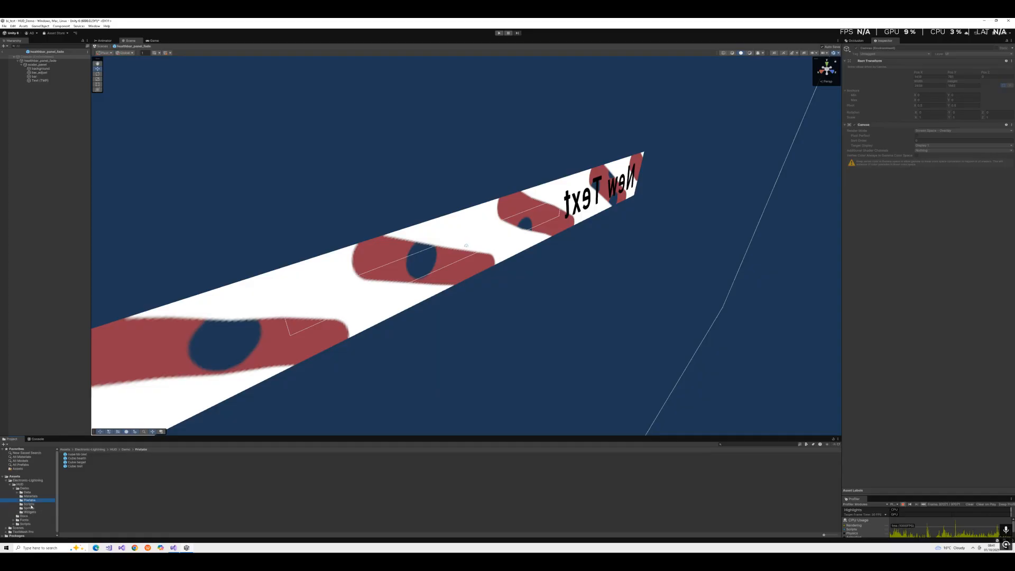
- Inspect the Effect_Flash and Effect_Flash_Image assets in the demo's Effect data folder, widening the Inspector and opening the image effect's text gradient
click(29, 504)
click(27, 493)
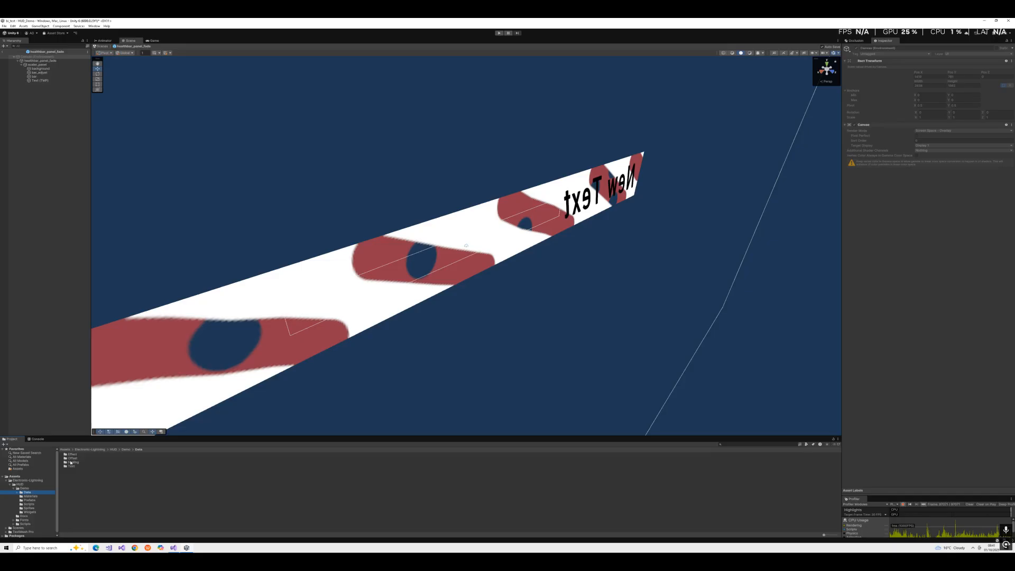
double_click(71, 455)
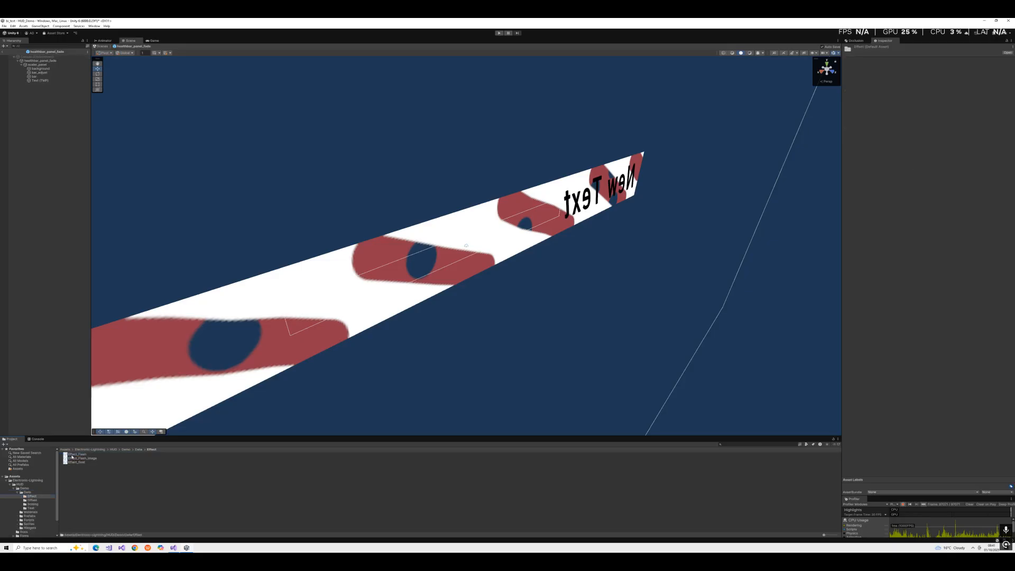
click(74, 454)
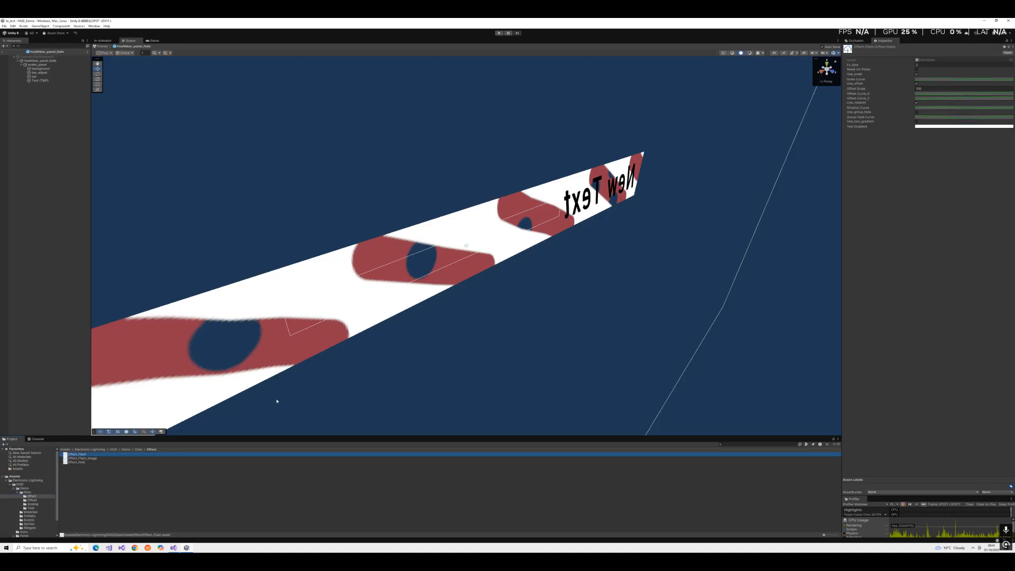
click(86, 458)
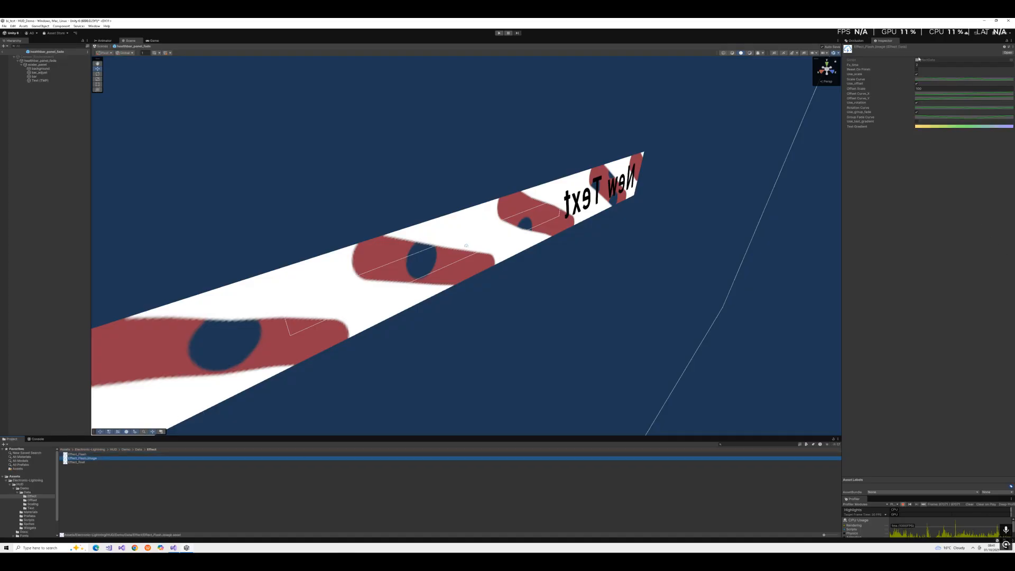
drag(884, 40, 437, 86)
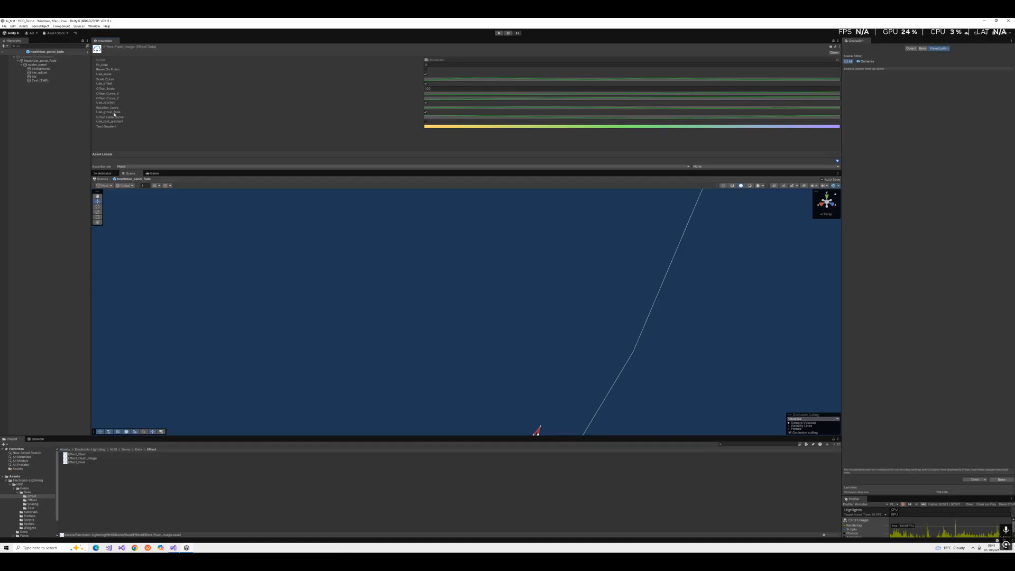
click(509, 127)
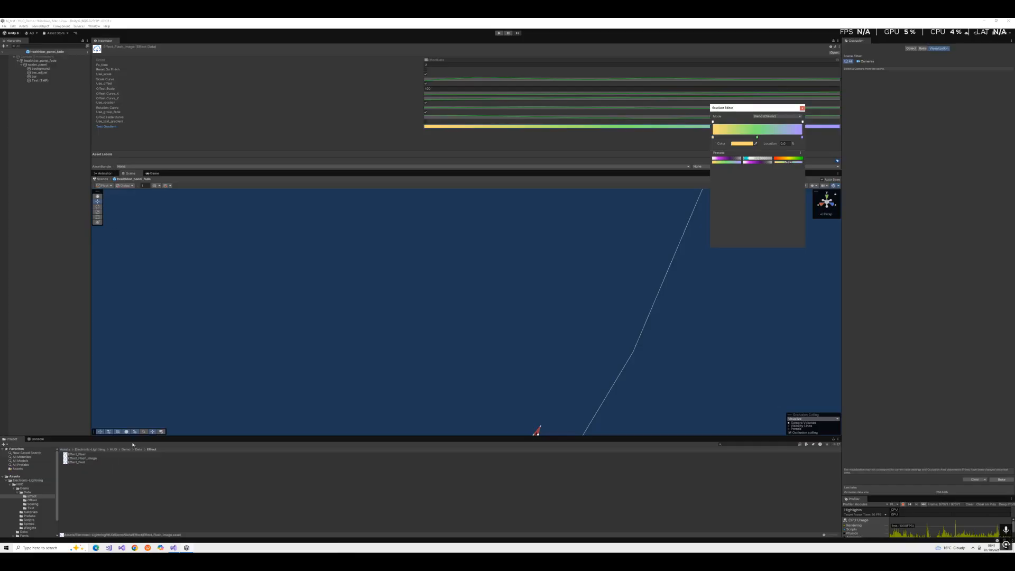
- Compare the curves, toggles and text gradients of the three effect data assets
click(76, 462)
key(Up)
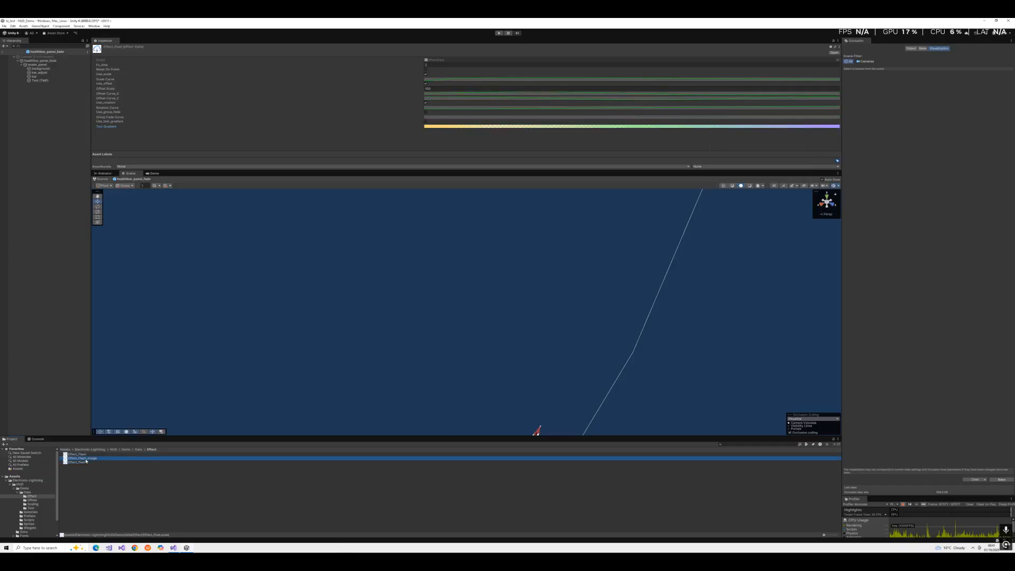
key(Up)
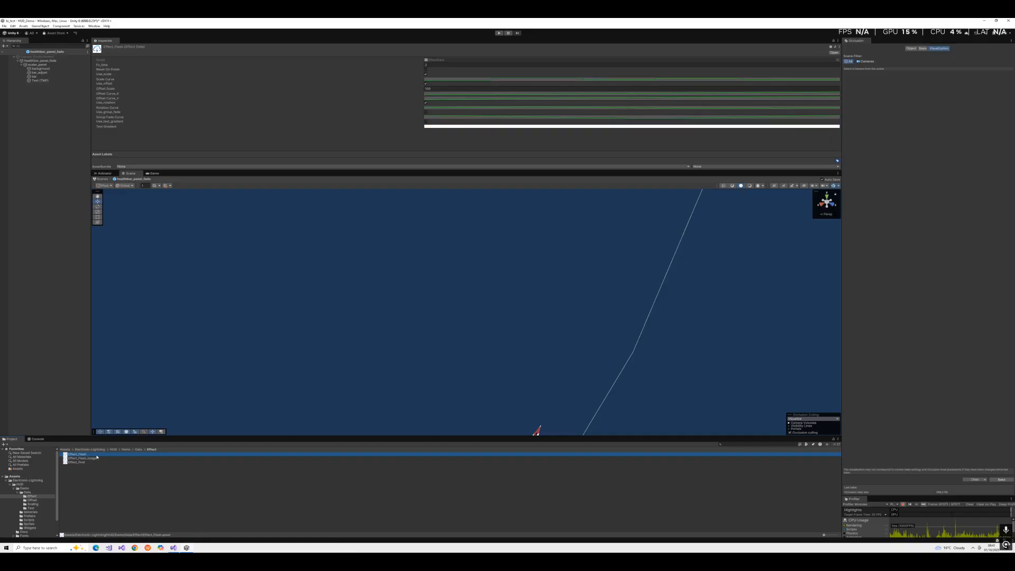
click(87, 459)
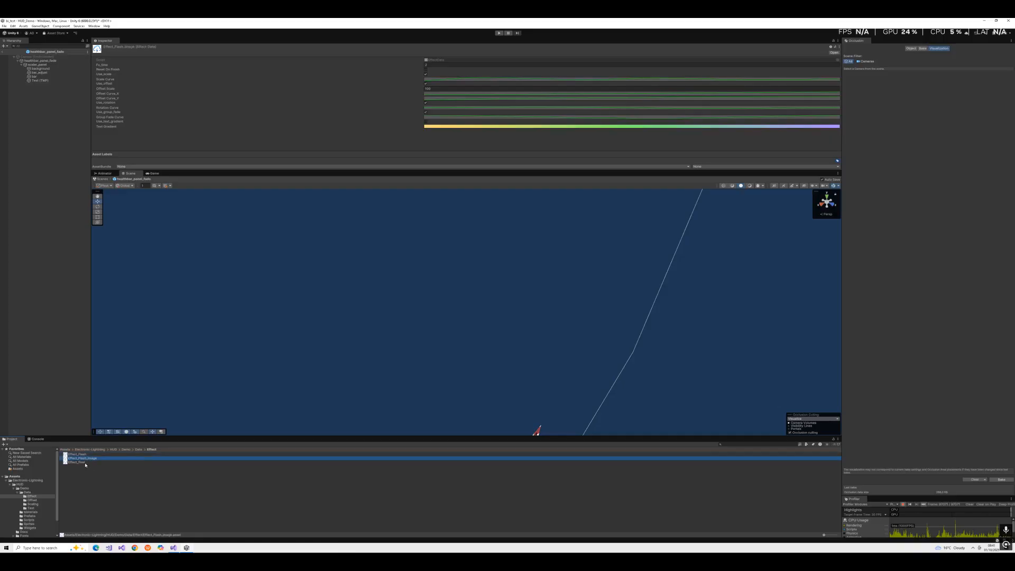
click(85, 464)
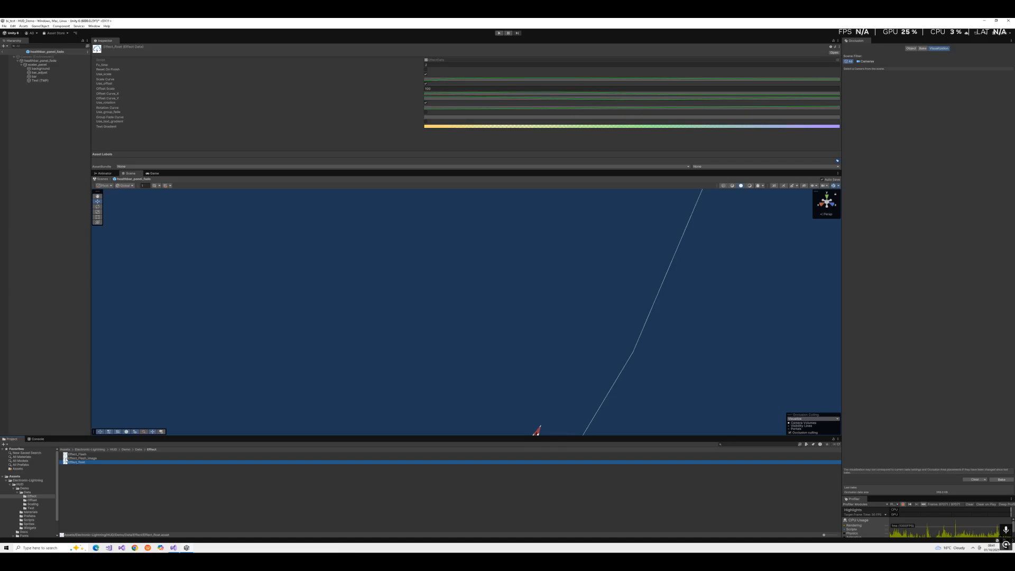
- Open the Cube health prefab and enlarge the Inspector to review its Popup Launcher, Move Test and Target scripts
scroll(39, 505, down, 2)
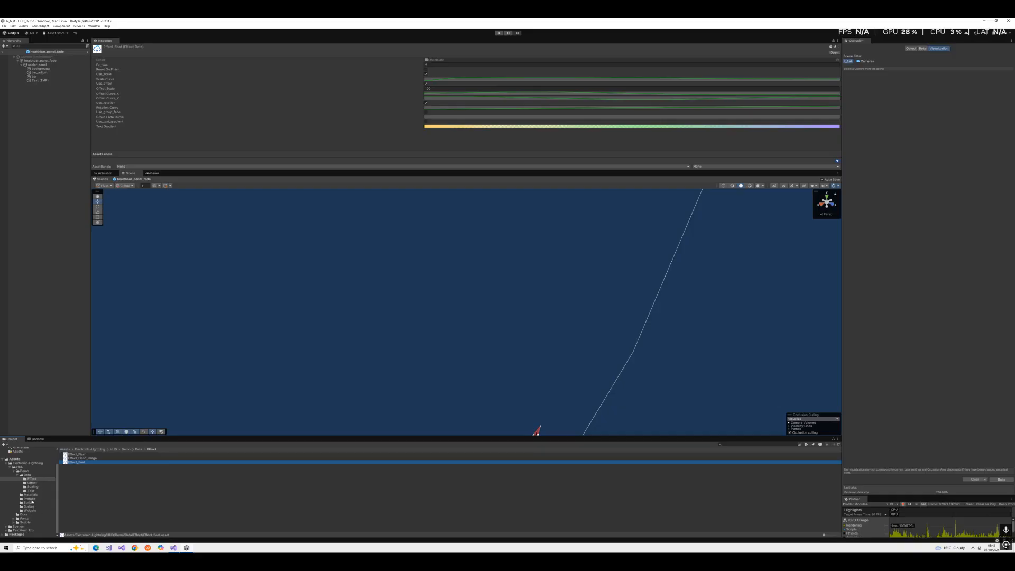
click(29, 498)
double_click(80, 457)
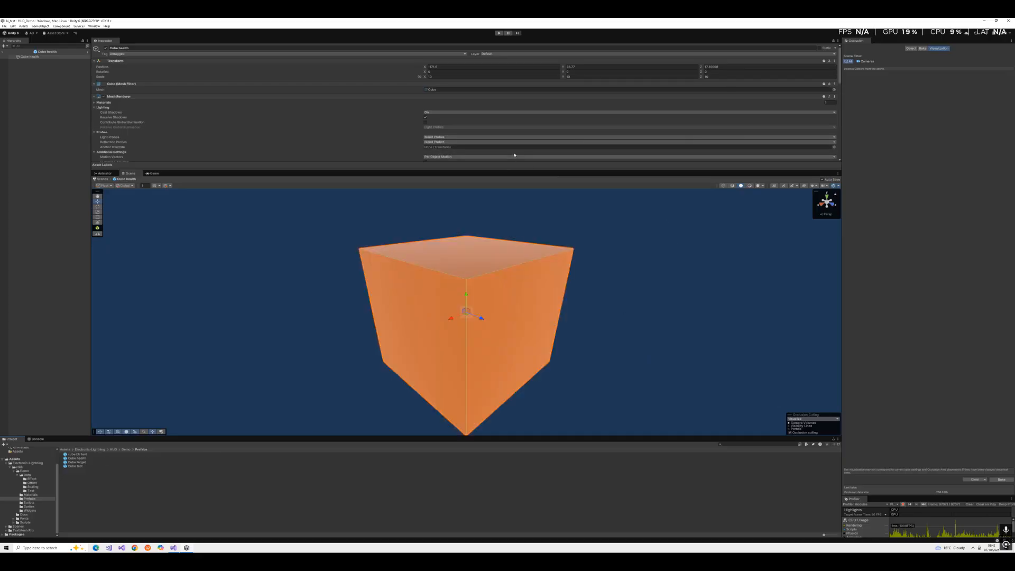
scroll(526, 148, down, 10)
drag(497, 171, 496, 398)
scroll(471, 315, up, 1)
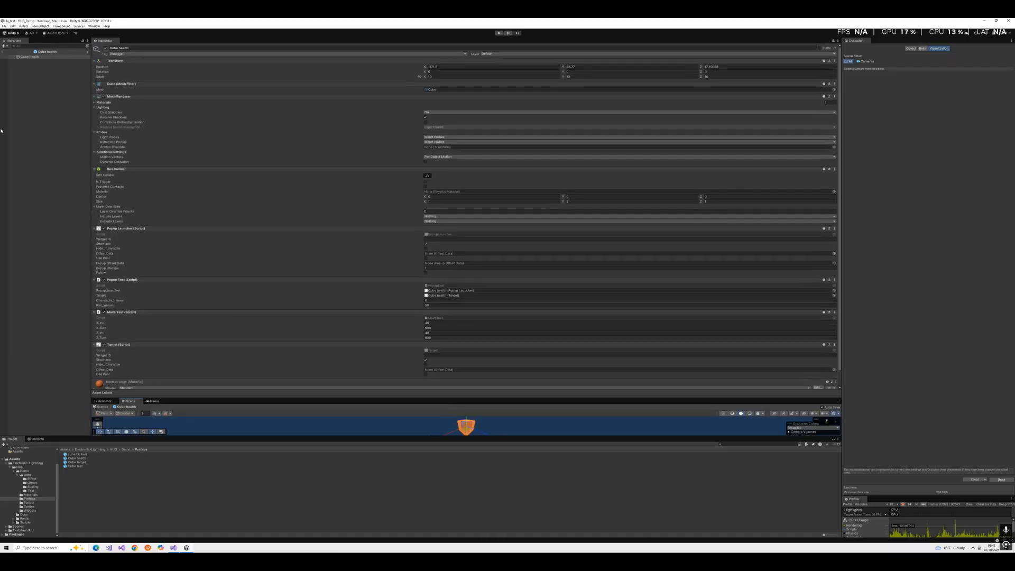
- Open the healthbar_panel widget prefab and review its UI Widget, Slider and Value Bar settings
click(29, 510)
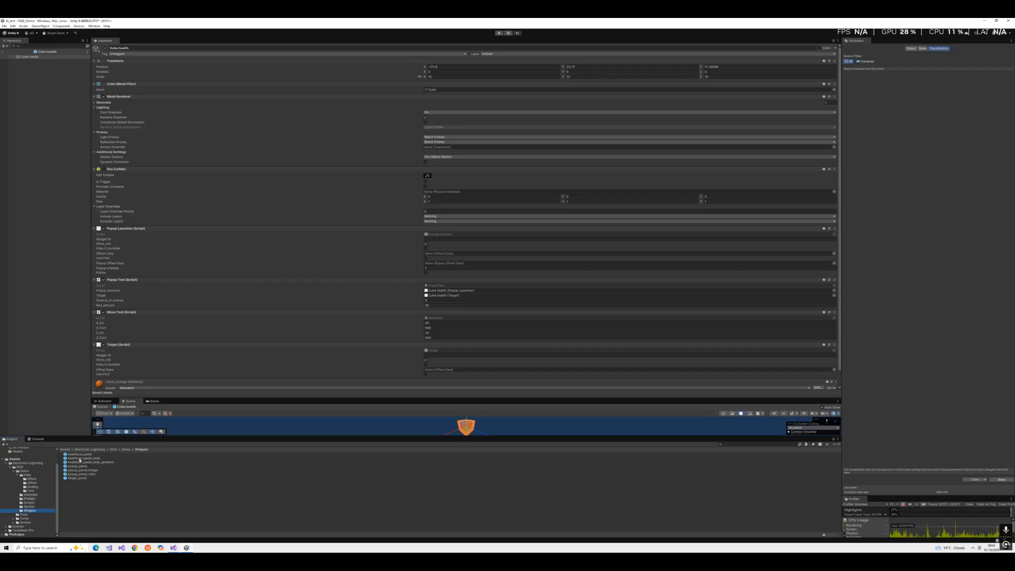
double_click(78, 455)
scroll(497, 359, down, 3)
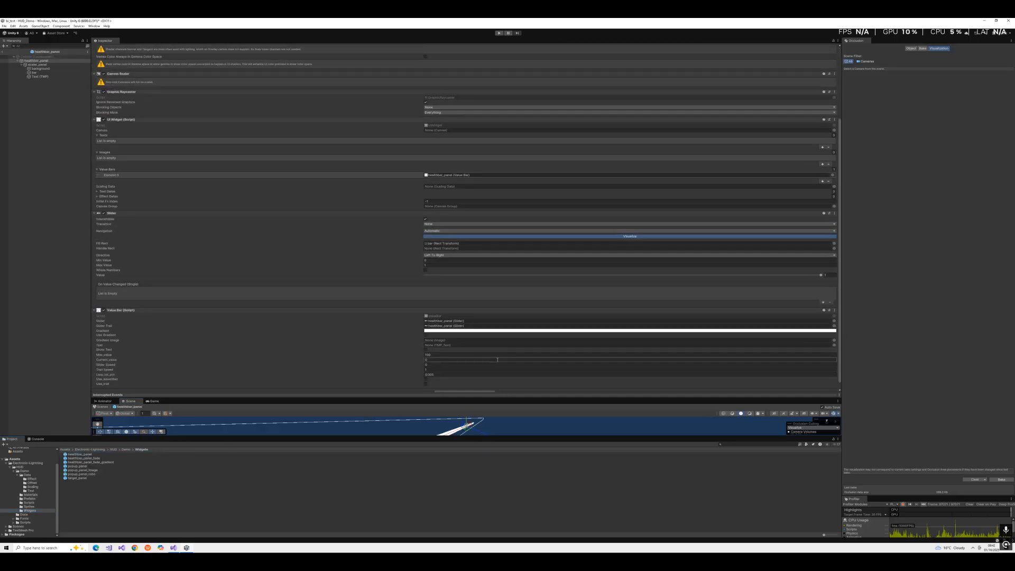
scroll(497, 360, down, 1)
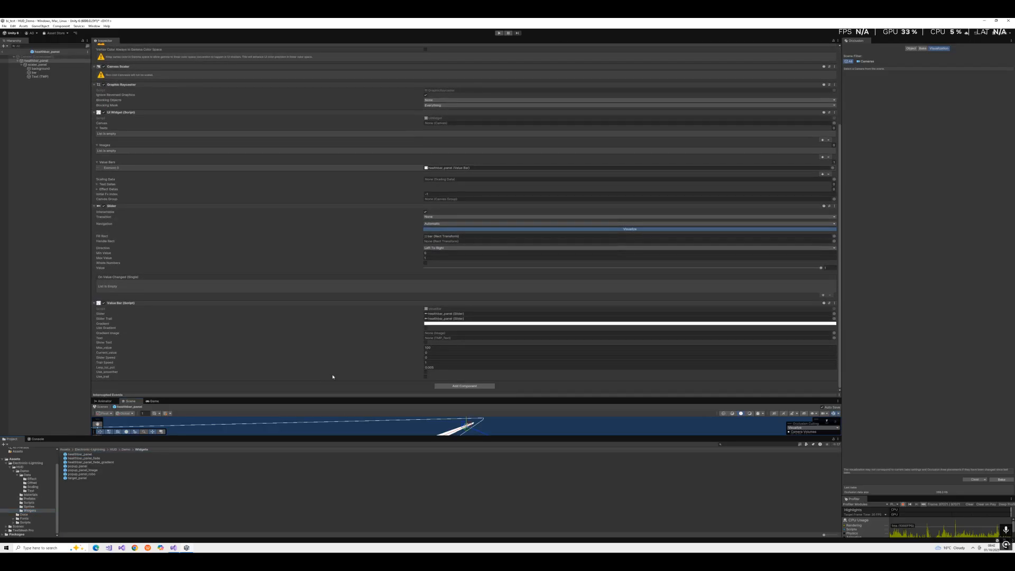
- In healthbar_panel_fade_gradient's Value Bar gradient, try a blue start colour and a shifted yellow key, and apply the white-to-purple preset
click(101, 462)
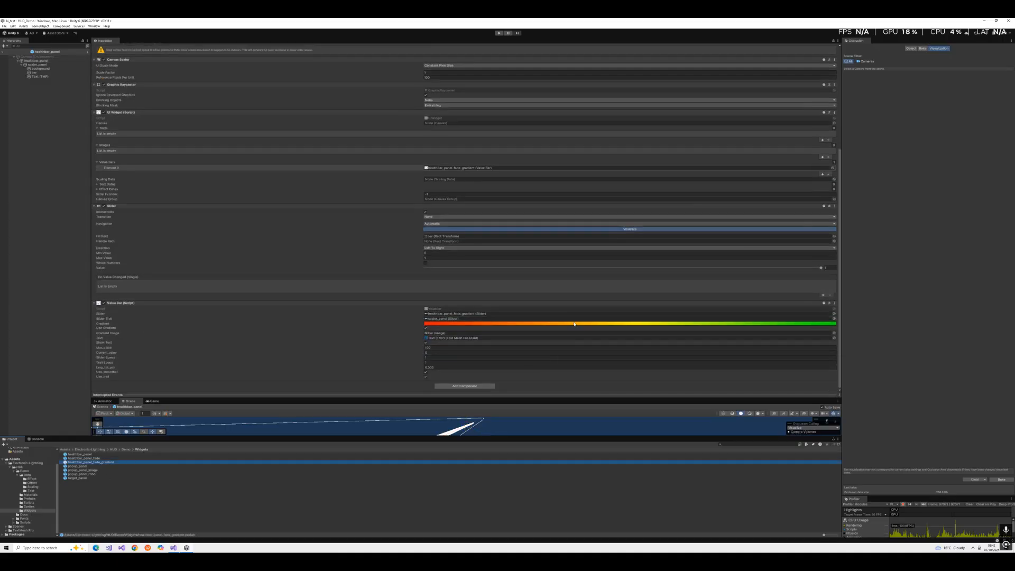
click(575, 323)
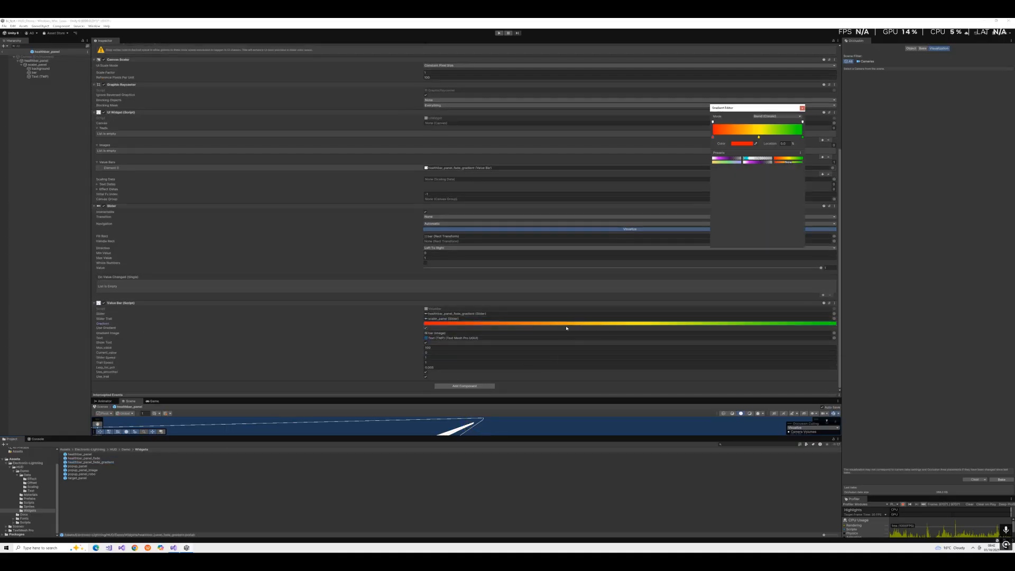
click(746, 144)
click(758, 199)
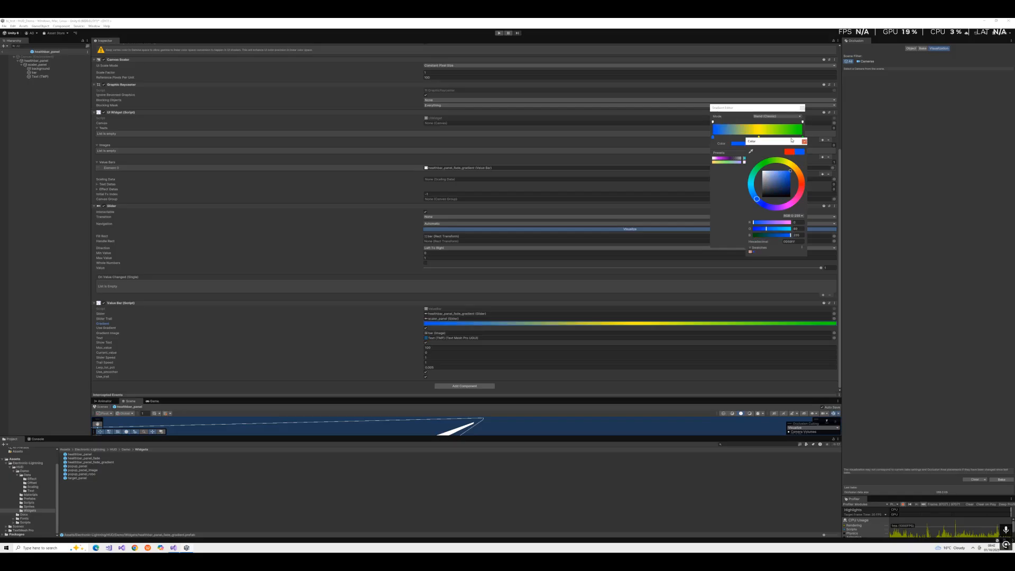
click(805, 142)
drag(759, 138, 782, 138)
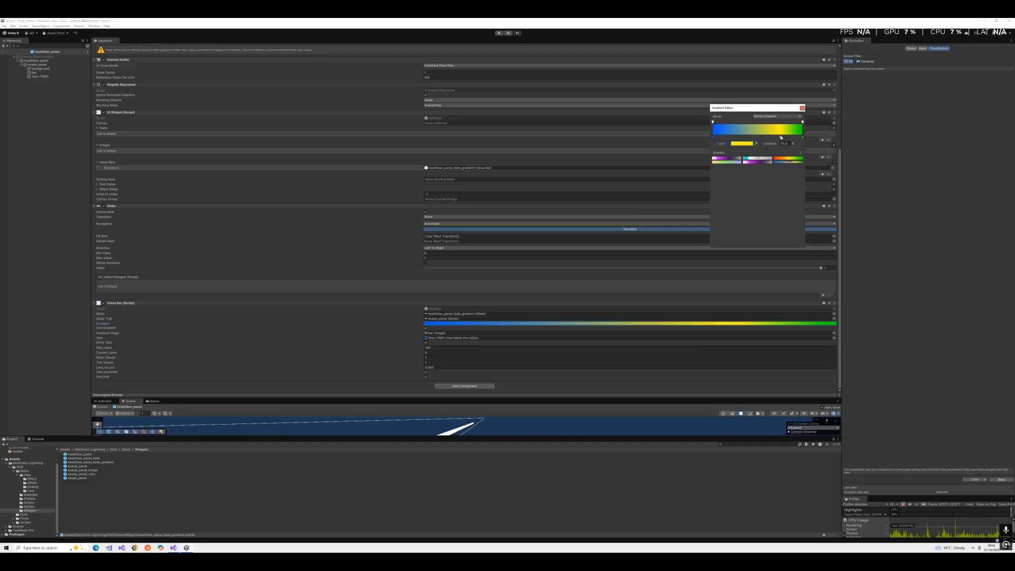
click(759, 163)
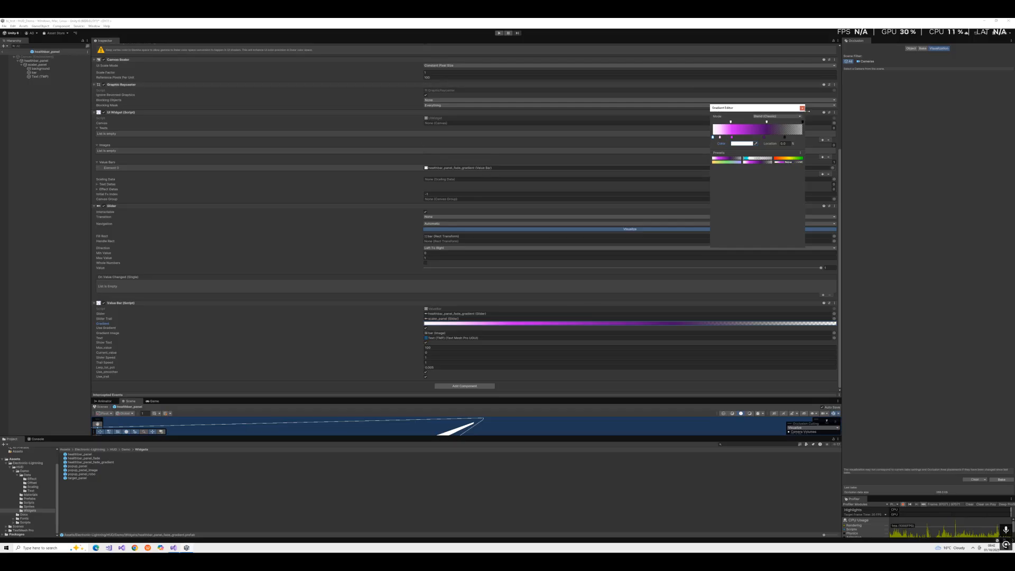
- Run the scene with the Inspector docked back at the side, view the gradient health bar from several angles, and stop it
click(499, 33)
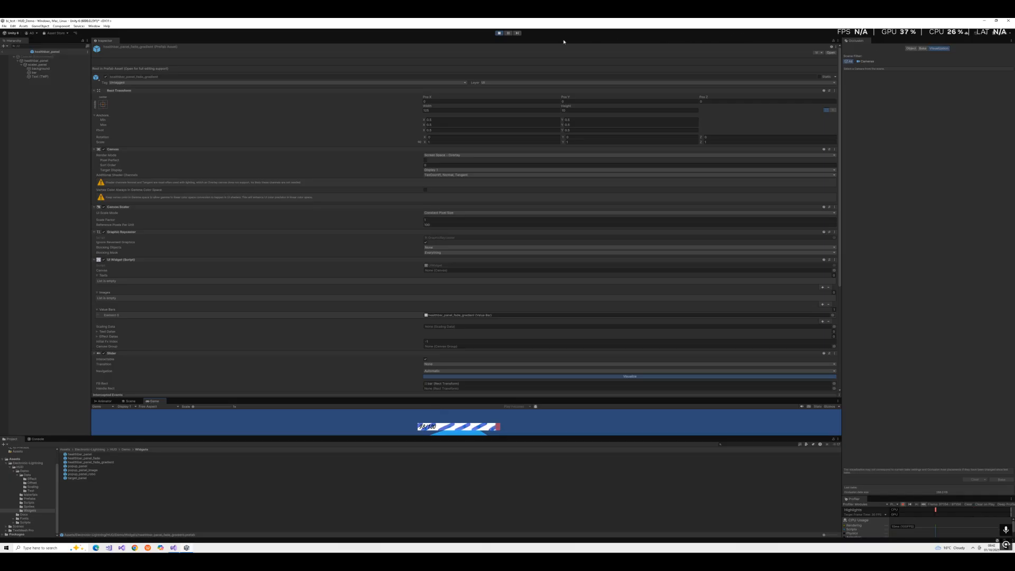
drag(105, 40, 915, 119)
mouse_move(510, 317)
right_down()
mouse_move(740, 353)
mouse_move(673, 356)
right_up()
key(w)
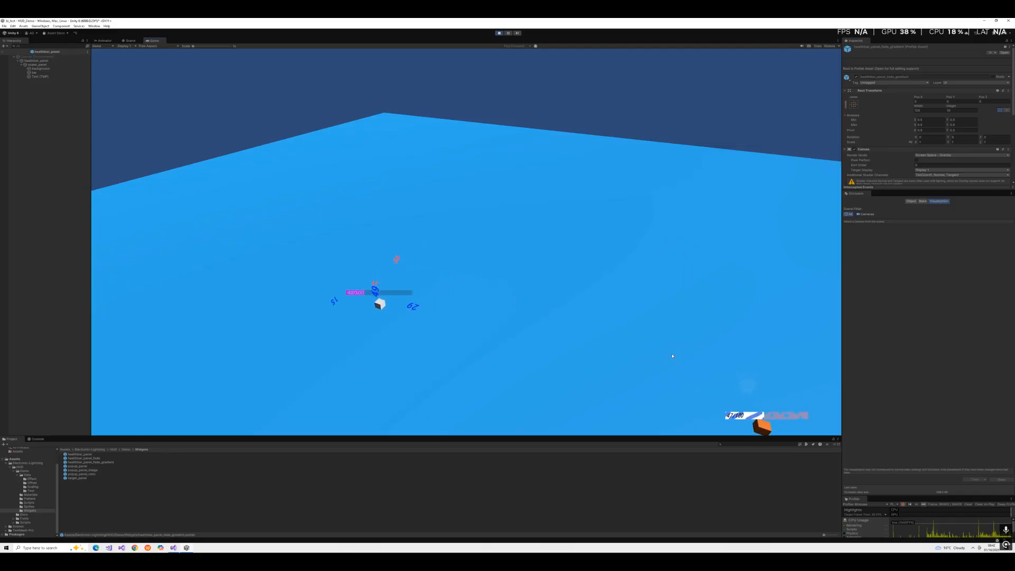
right_drag(314, 334, 403, 372)
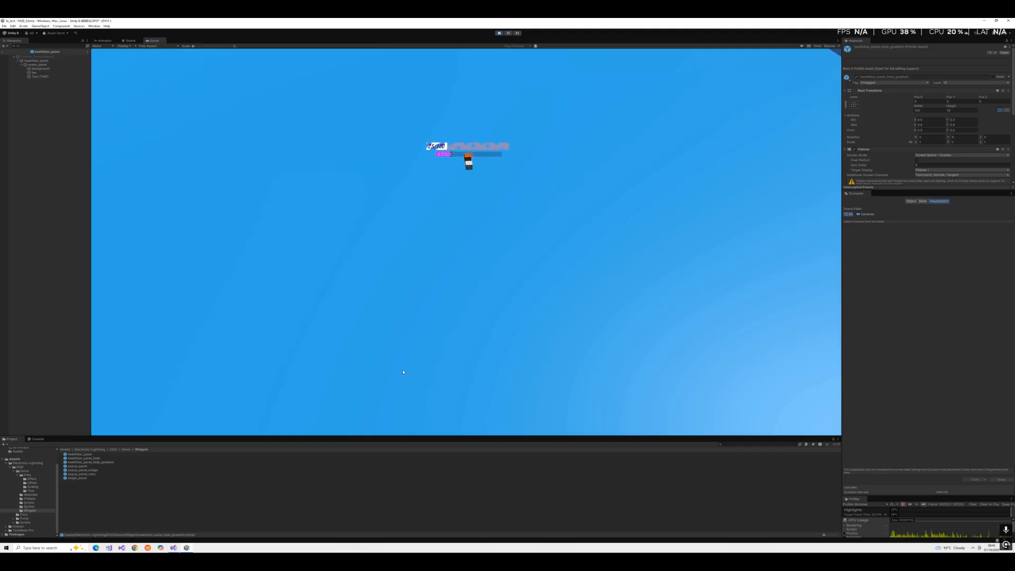
mouse_move(403, 372)
right_down()
mouse_move(358, 302)
mouse_move(326, 288)
mouse_move(311, 297)
mouse_move(306, 286)
mouse_move(290, 306)
mouse_move(385, 331)
mouse_move(363, 326)
right_up()
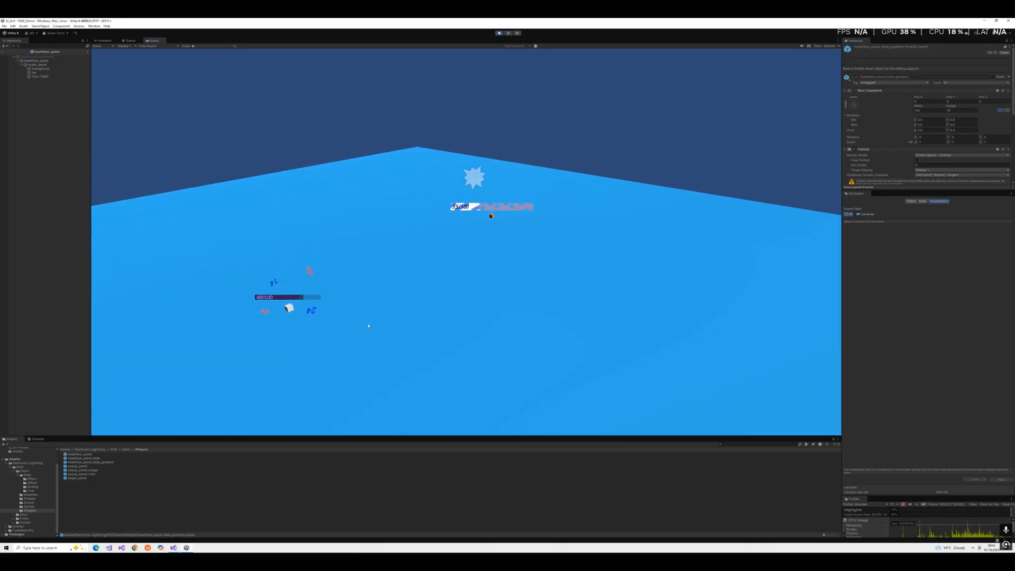
right_drag(368, 325, 392, 326)
scroll(392, 326, down, 3)
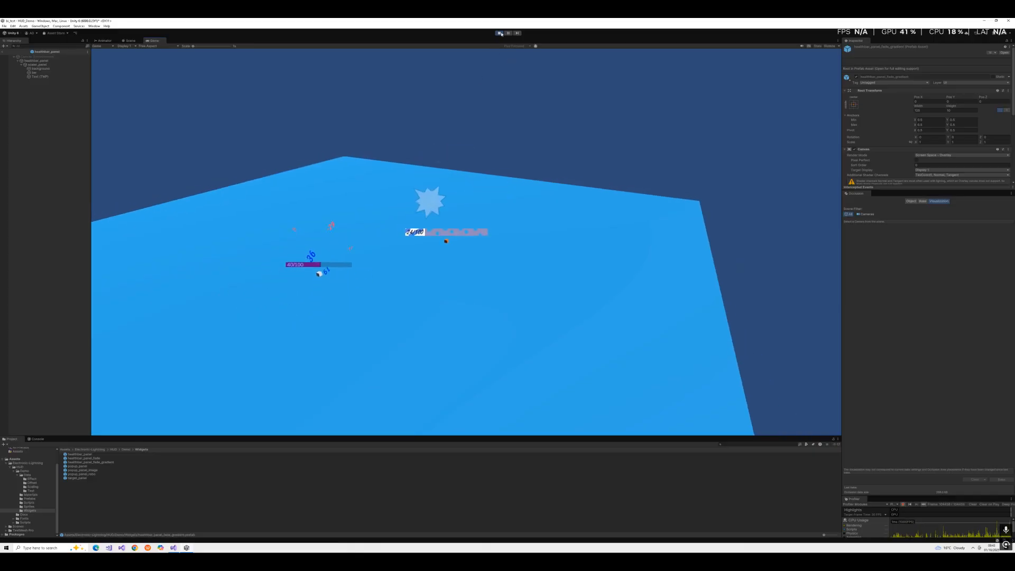
click(499, 33)
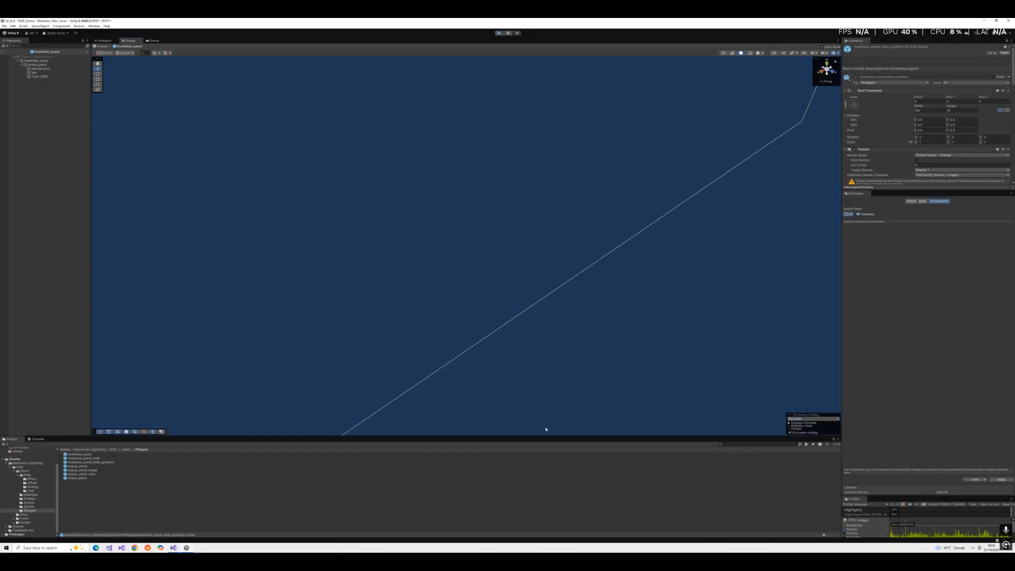
- Open the healthbar_panel_fade_gradient prefab and examine its Value Bar gradient in the Gradient Editor
double_click(90, 462)
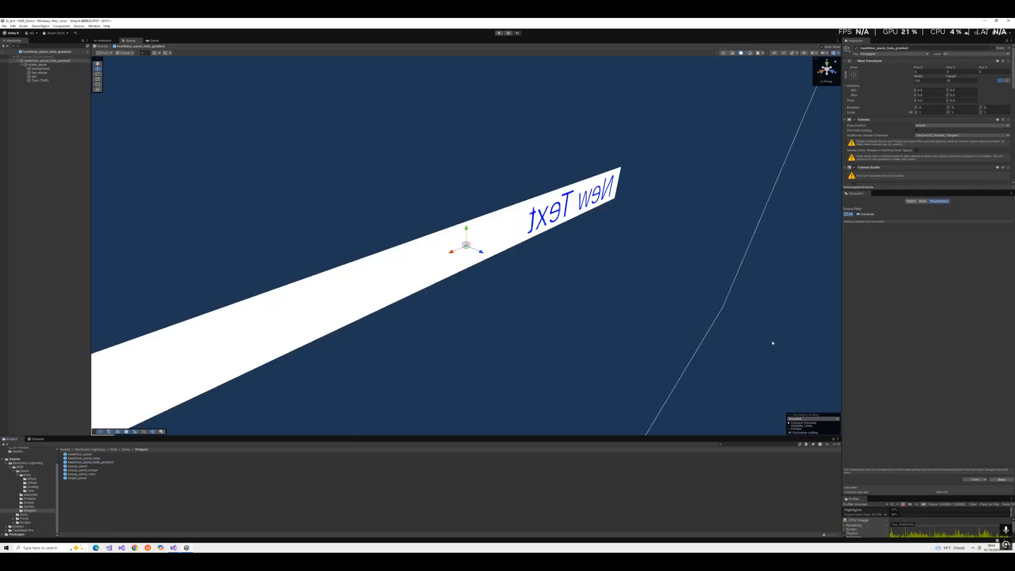
scroll(964, 121, down, 15)
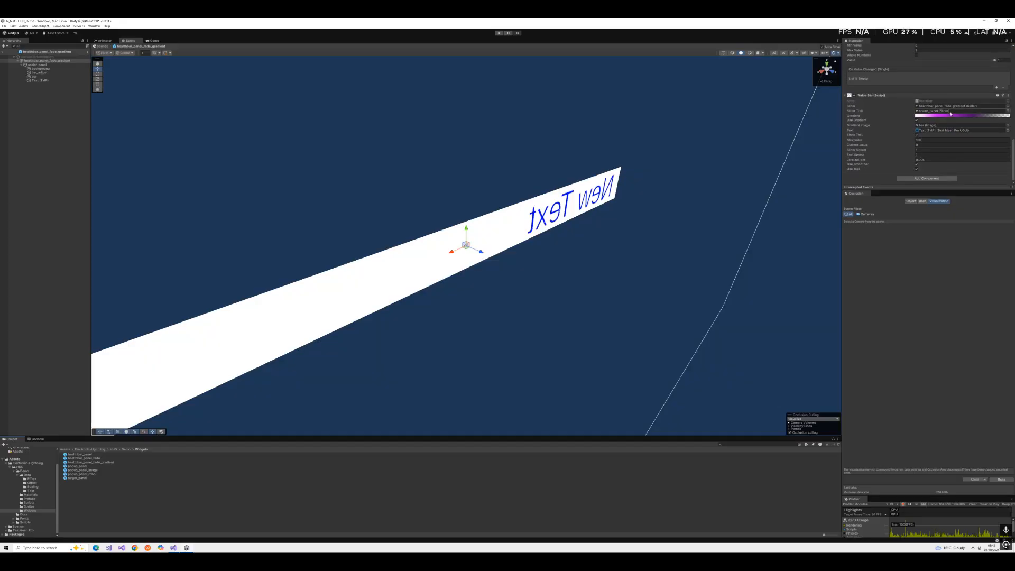
click(962, 115)
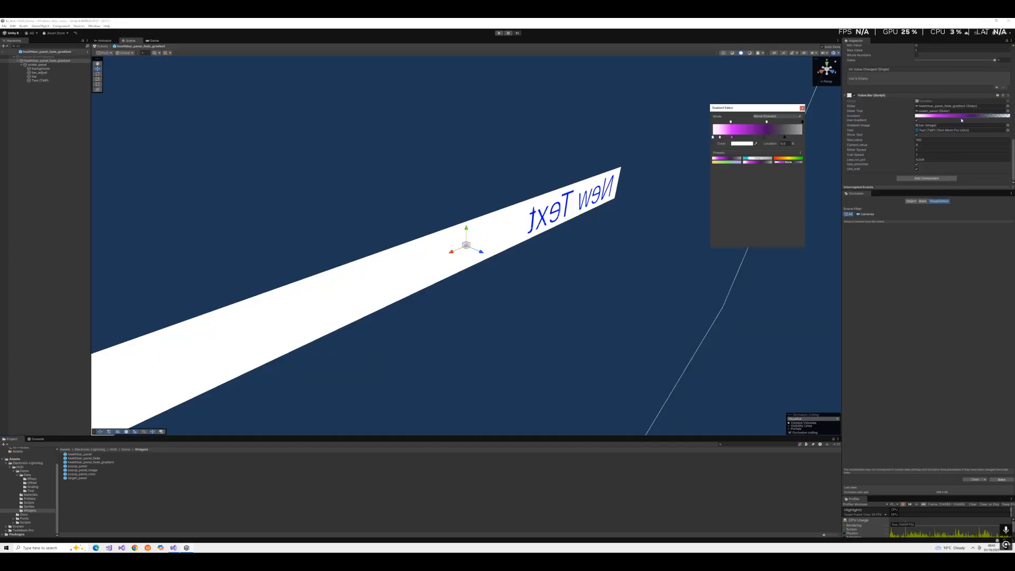
click(801, 109)
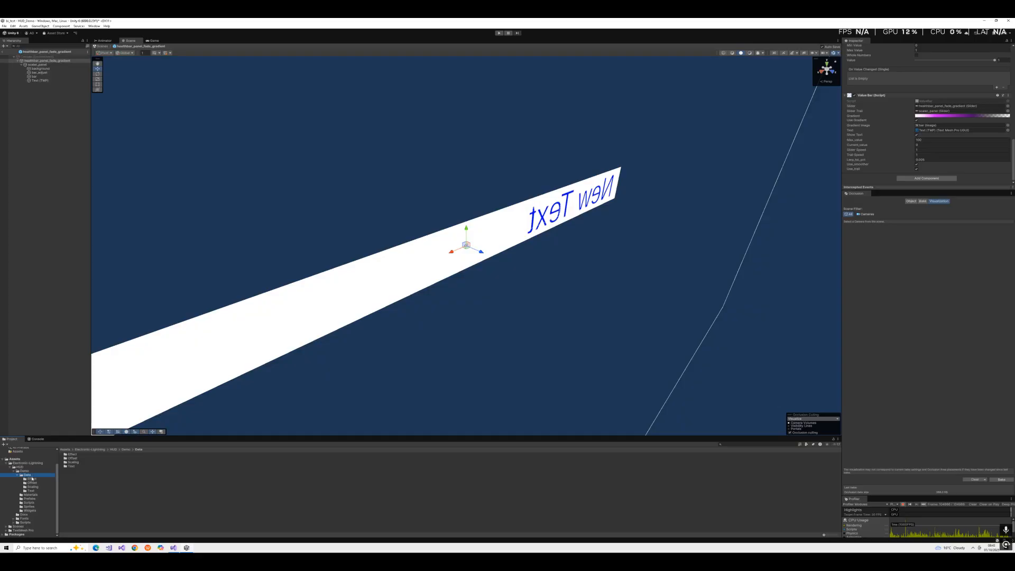
- Return to the Effect data folder and review the settings of its effect assets, including Effect_Flash and Effect_Flash_Image
click(76, 462)
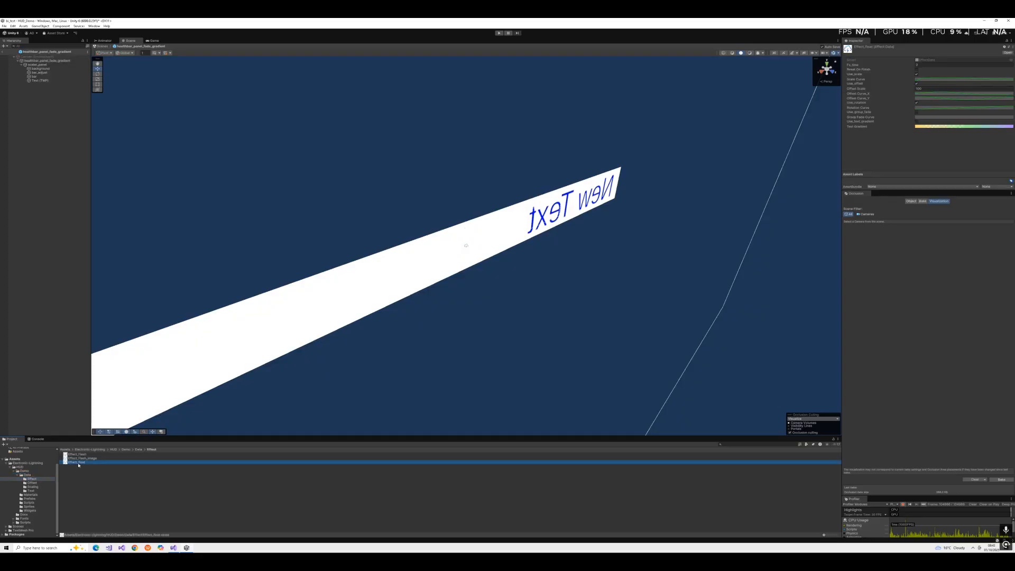
click(84, 458)
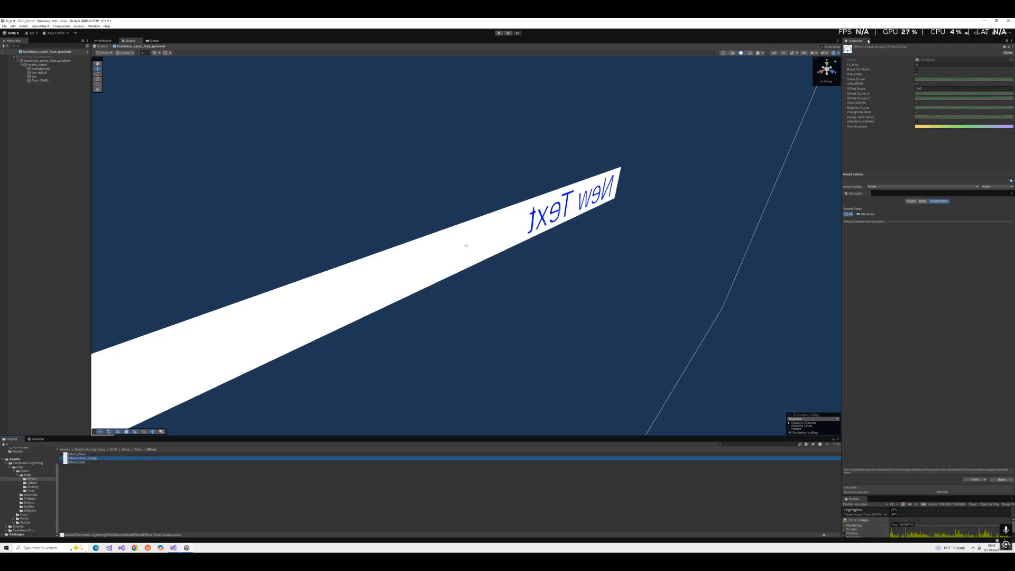
click(77, 462)
click(92, 458)
click(91, 455)
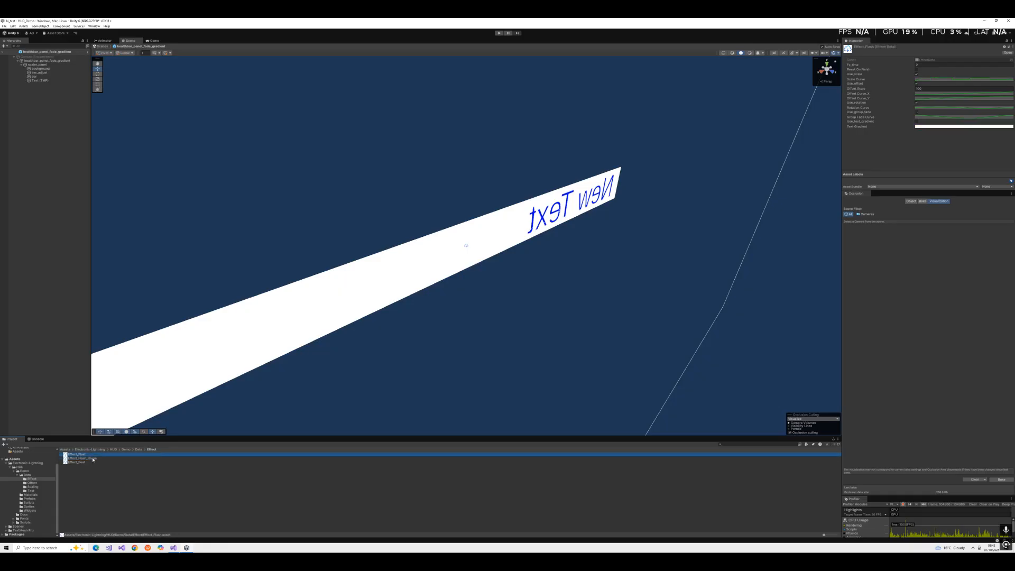
click(93, 458)
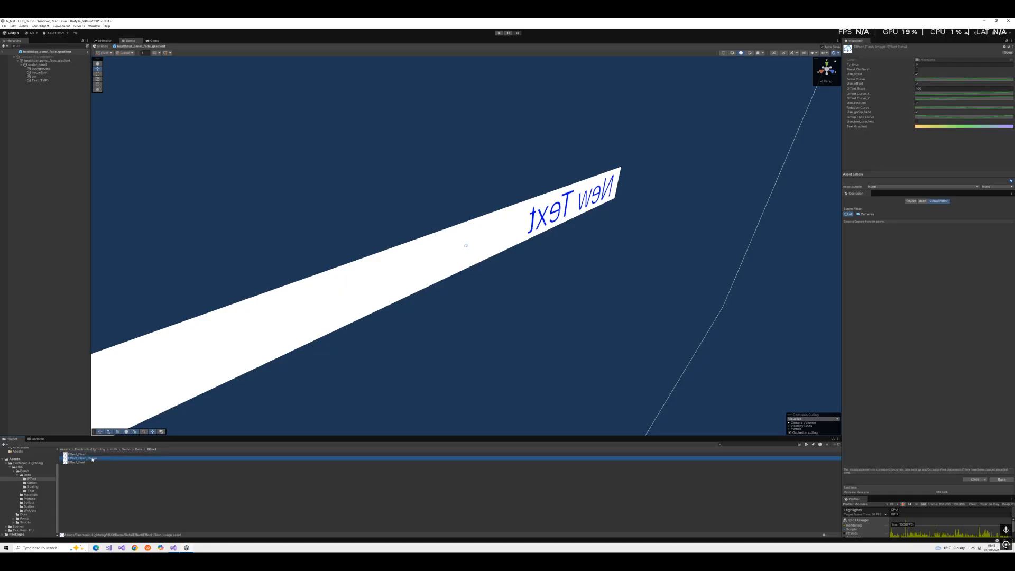
- Open the popup_panel_image prefab from the Widgets folder and enlarge the Inspector area to review its UI Widget component
click(29, 499)
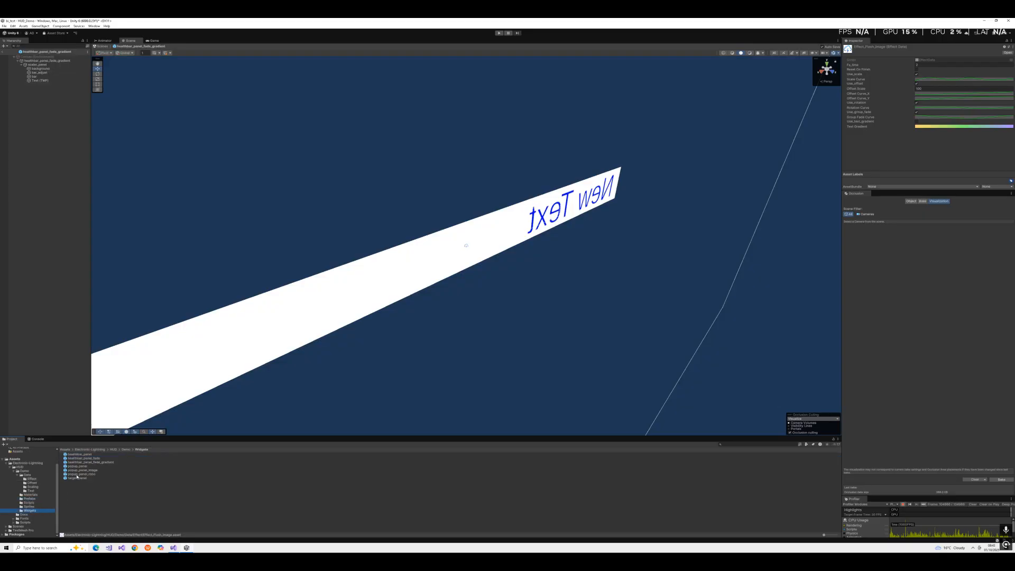
click(83, 470)
double_click(90, 470)
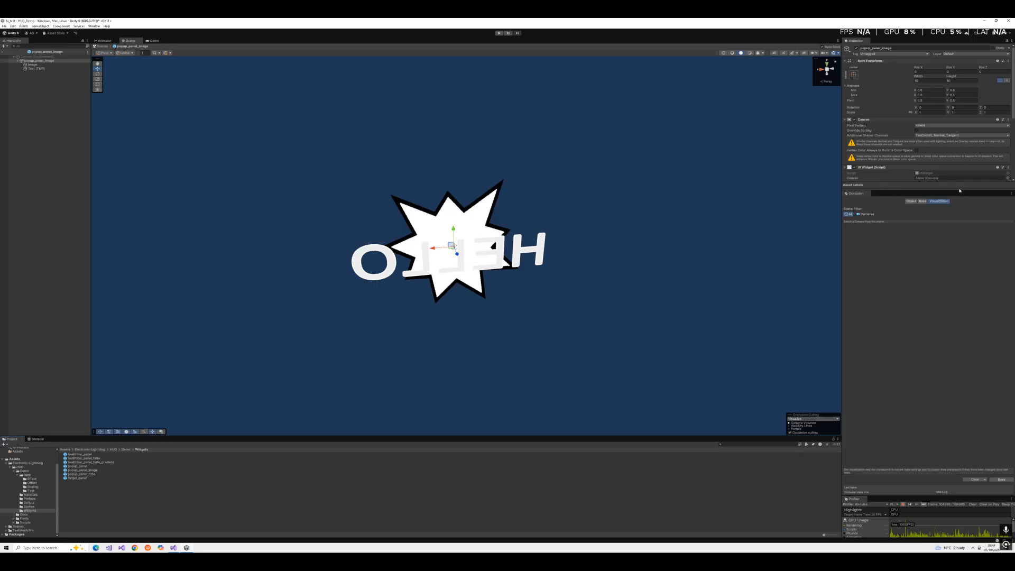
drag(957, 189, 905, 402)
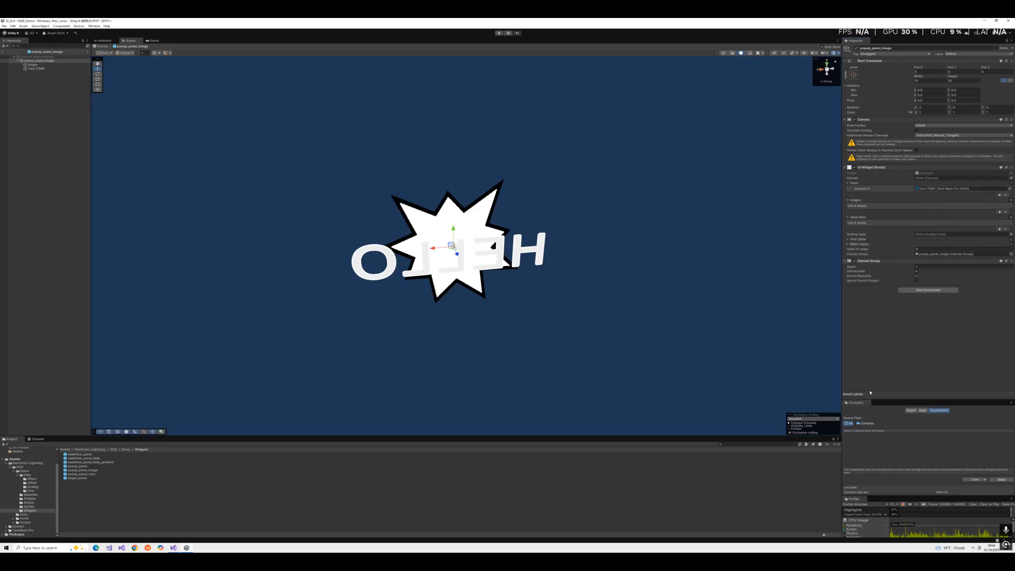
drag(865, 400, 845, 476)
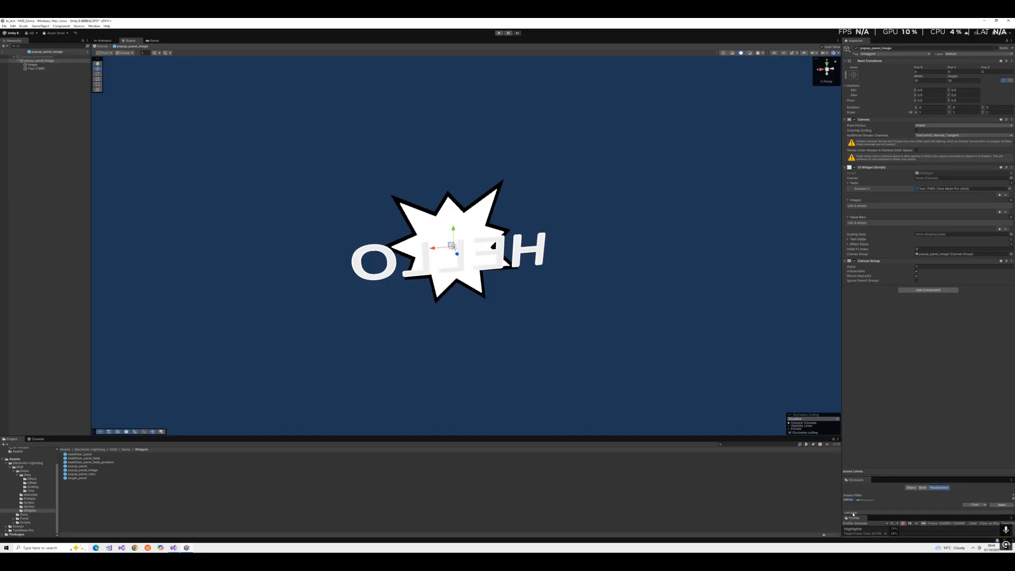
drag(863, 514, 867, 491)
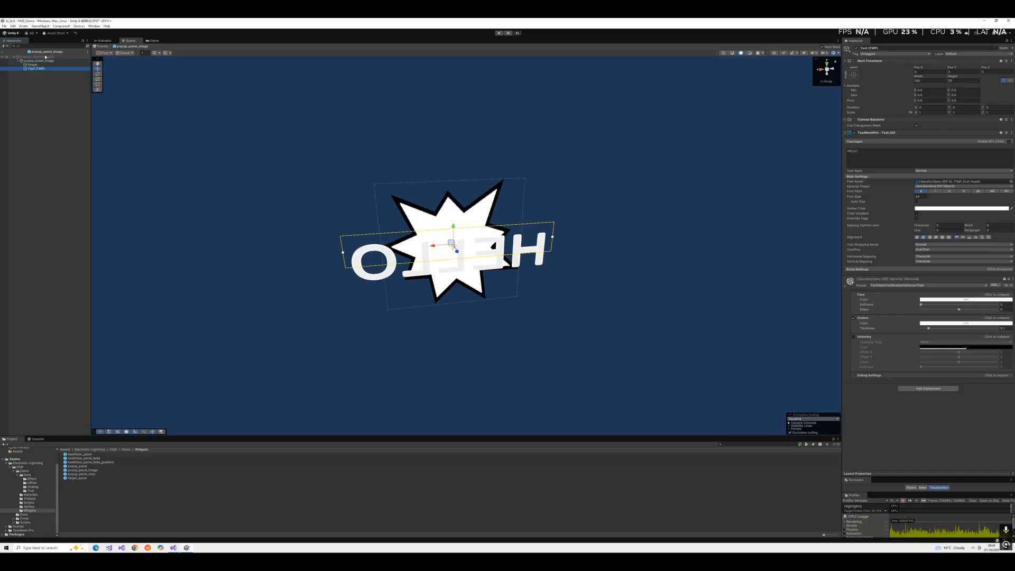
- Expand the Effect Datas list of popup_panel_image, locate the assigned Effect_Flash_Image asset and review its settings
click(45, 60)
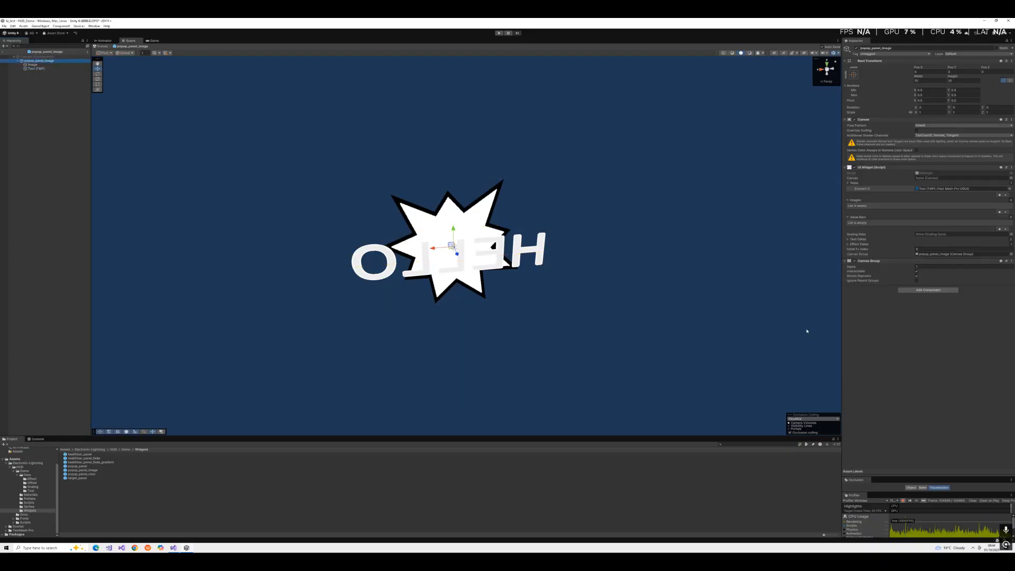
click(847, 244)
click(940, 251)
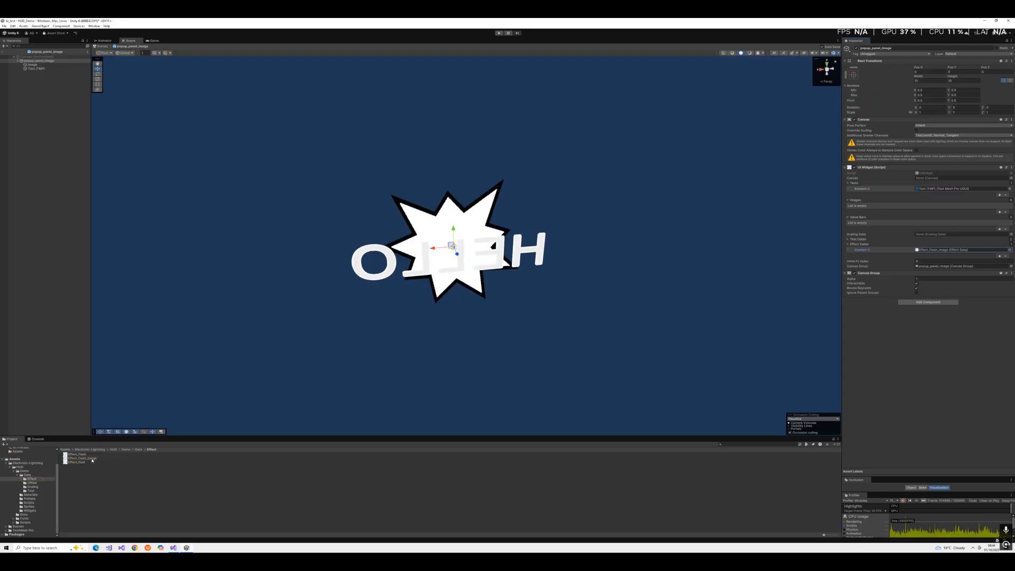
click(92, 458)
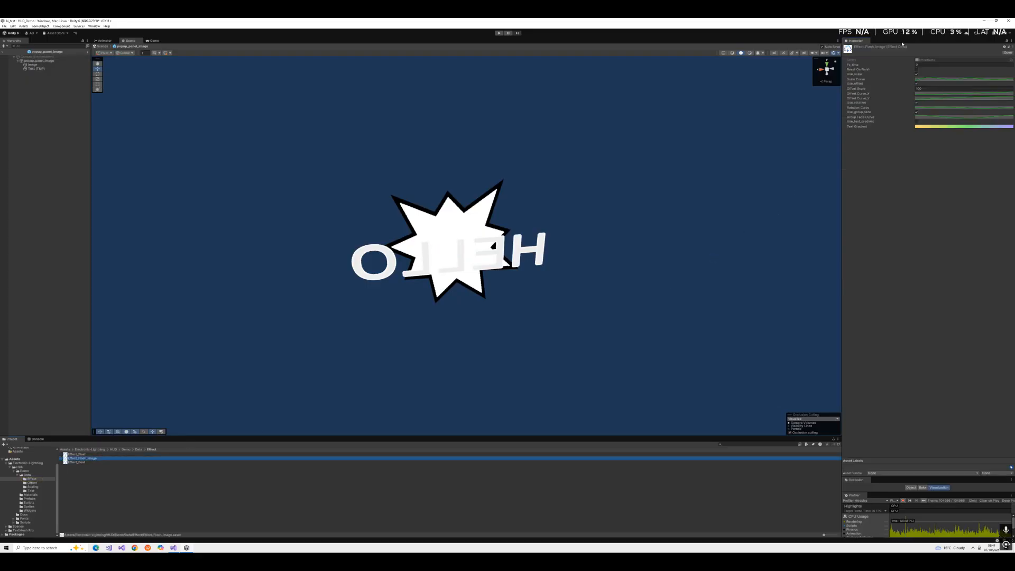
click(881, 41)
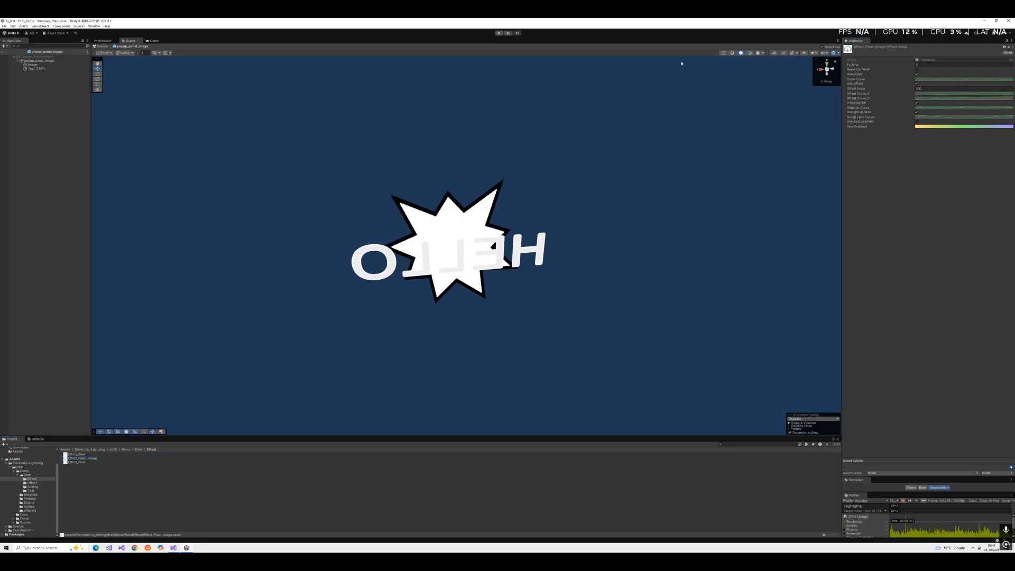
- Run the scene and detach the Inspector as a floating window beside the moving popups in the Game view
click(498, 34)
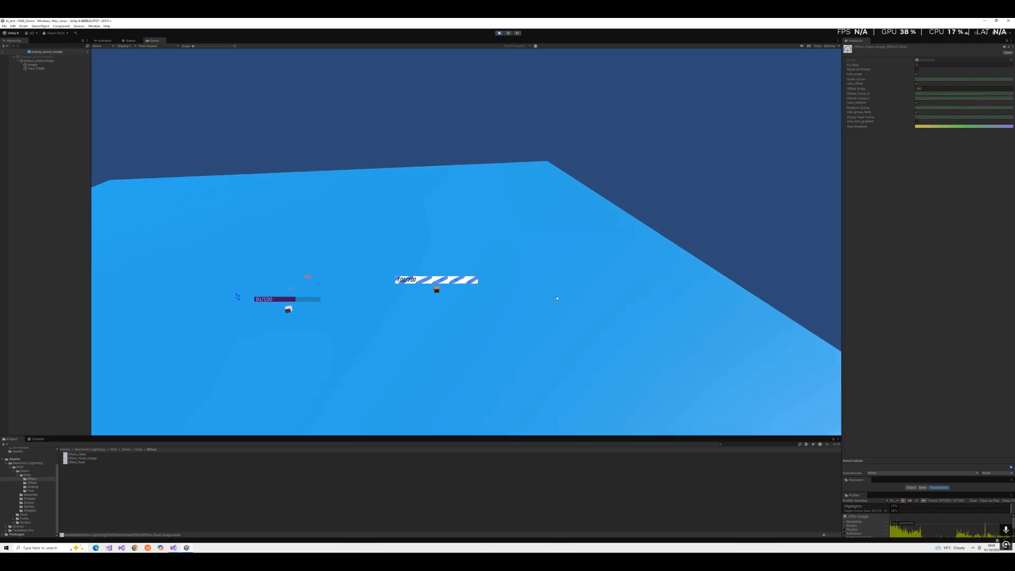
drag(859, 41, 304, 232)
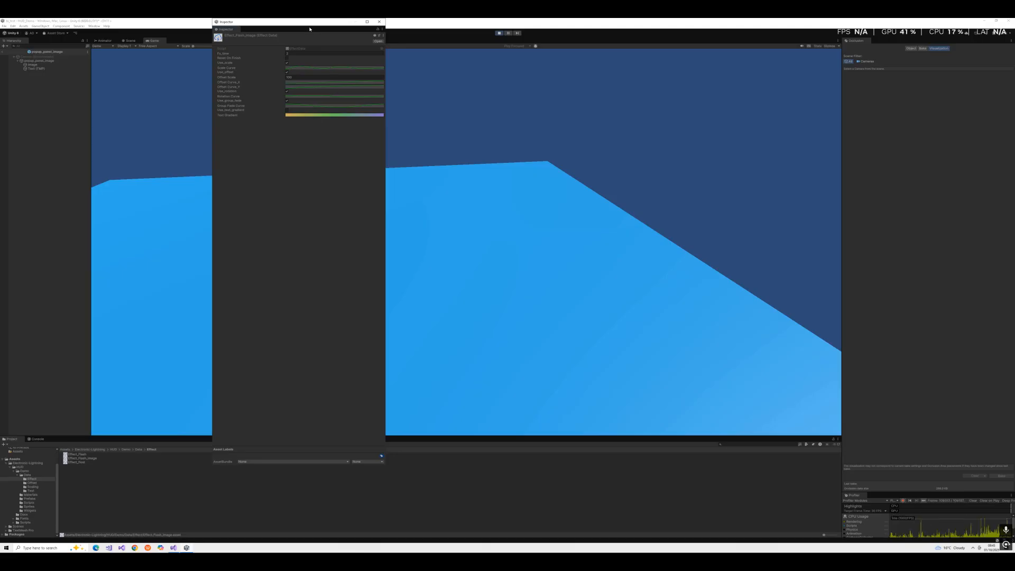
drag(250, 27, 621, 81)
- Toggle the use_text_gradient option of Effect_Flash_Image, and examine its Text Gradient and Group Fade Curve in their editors
click(657, 164)
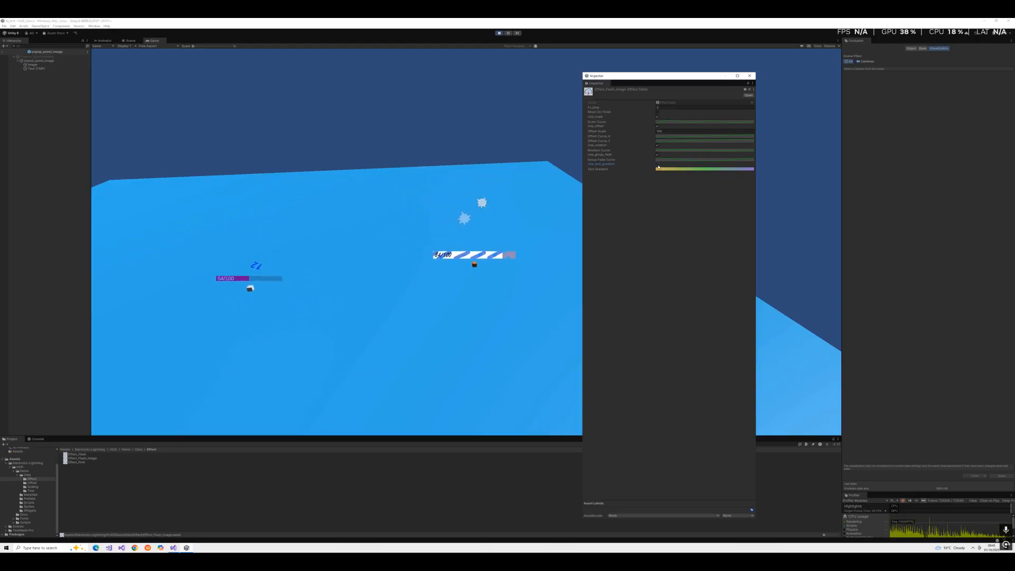
click(673, 168)
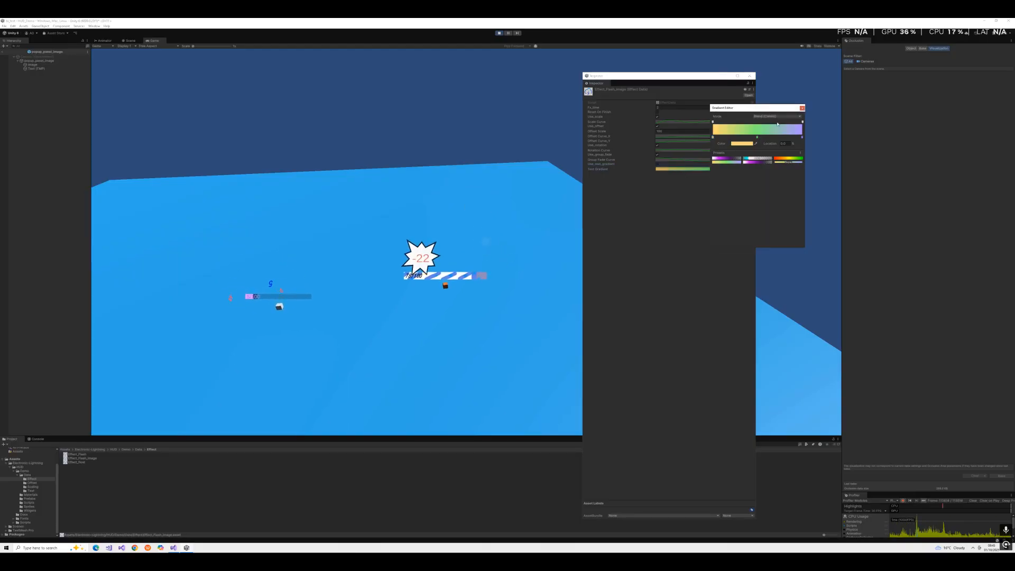
click(802, 108)
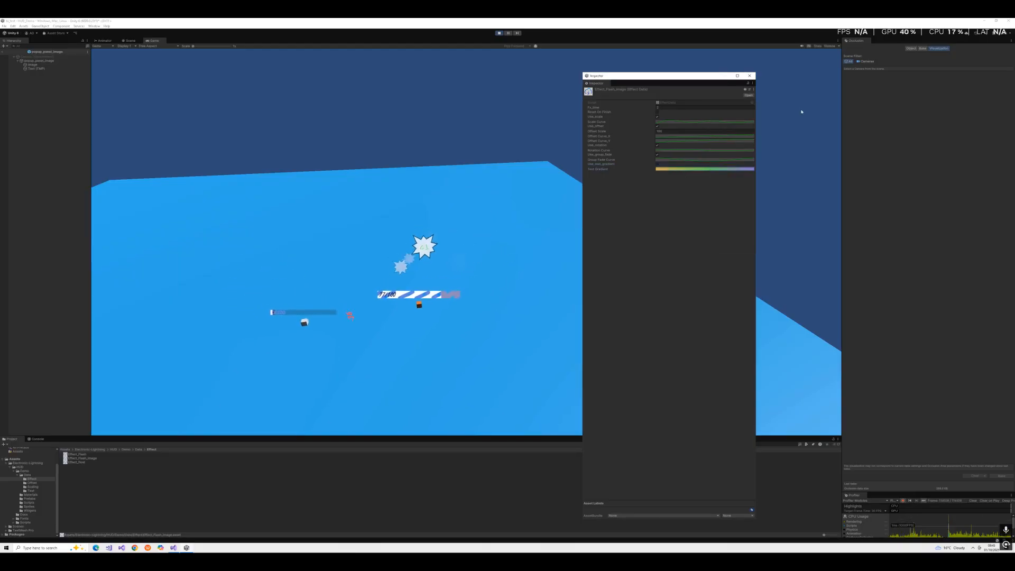
click(667, 160)
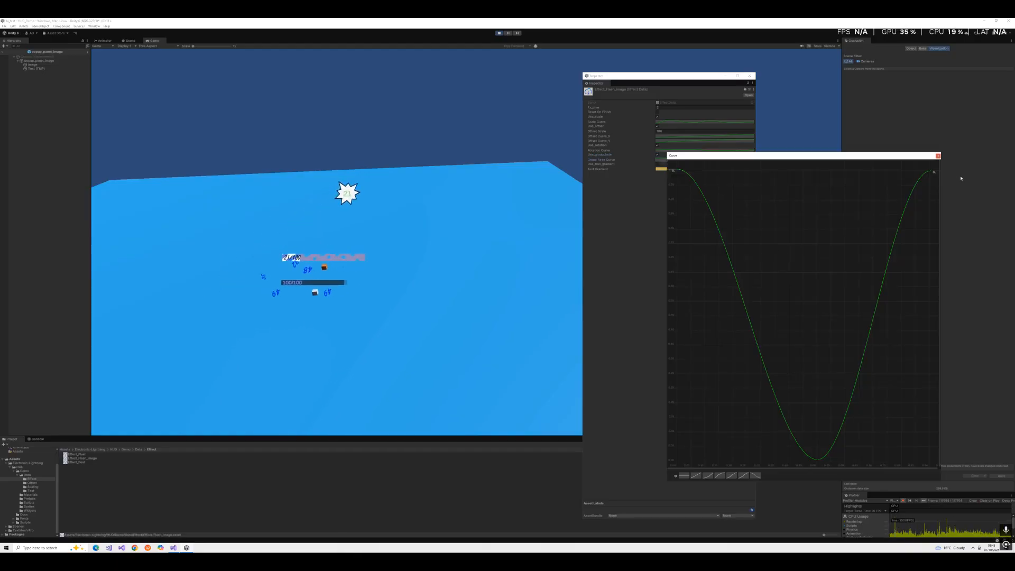
click(938, 156)
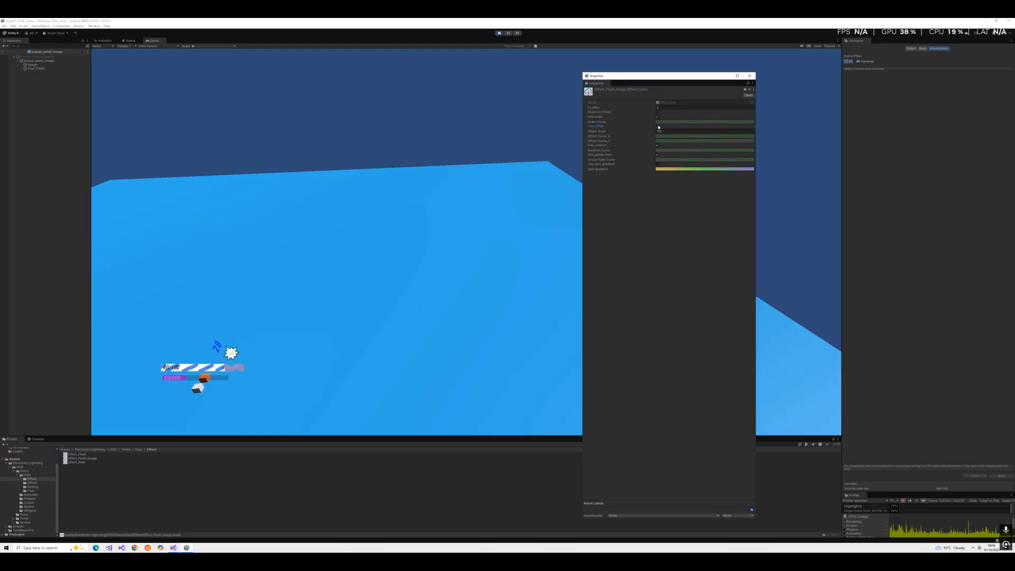
- Toggle the use_offset and use_rotation options of Effect_Flash_Image to compare the popup motion while the scene runs
click(658, 127)
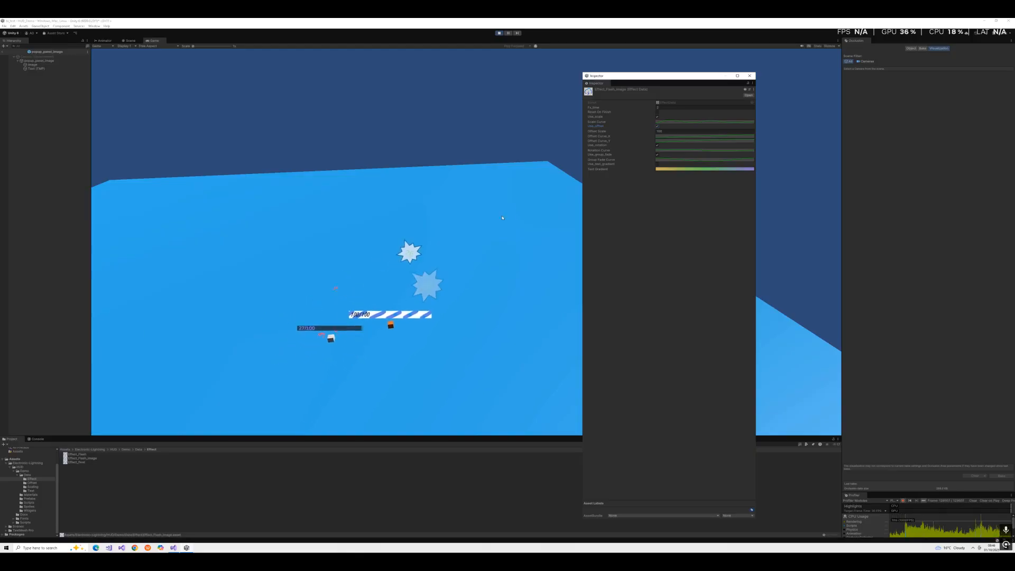
click(659, 127)
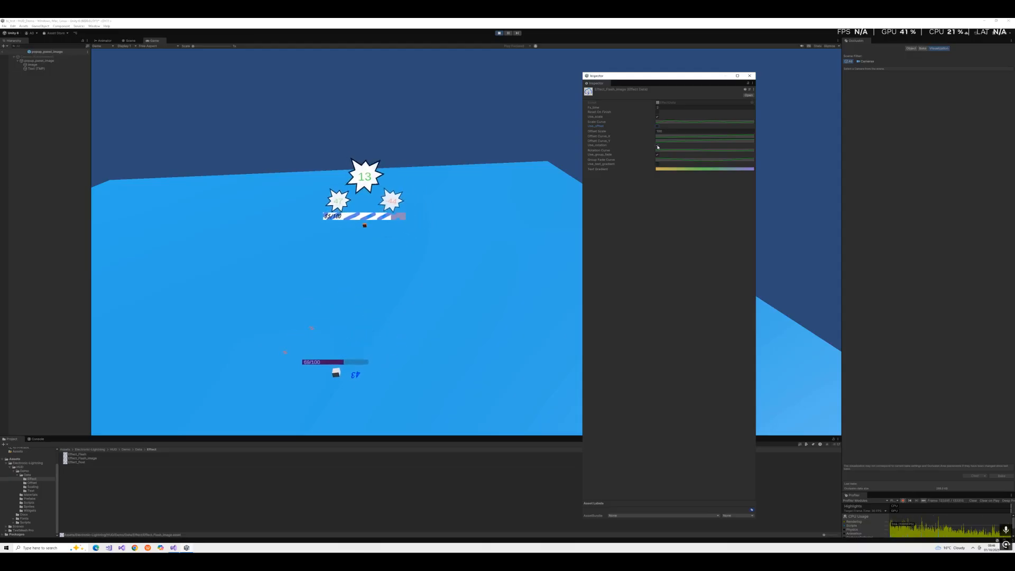
click(658, 147)
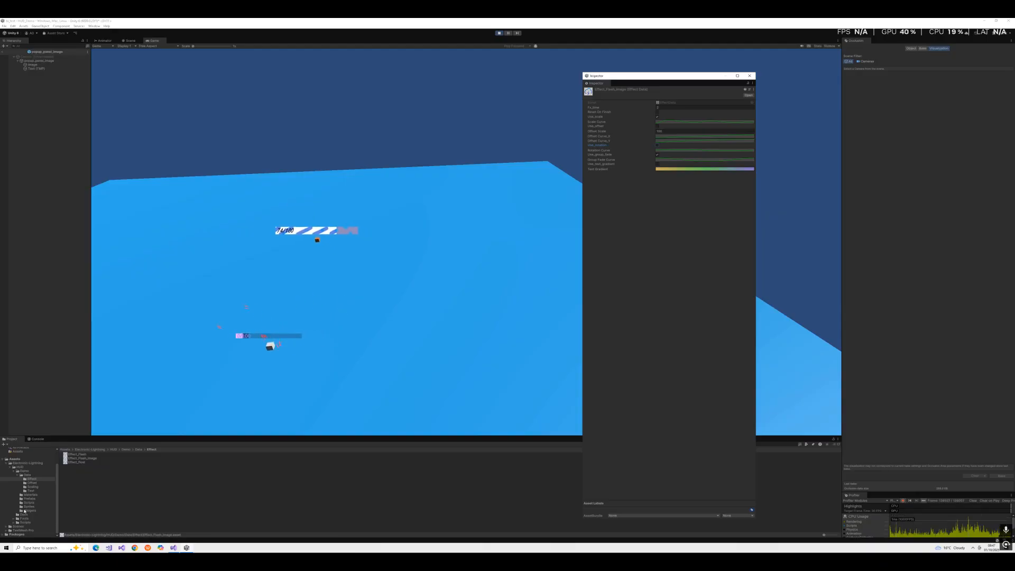
- Review the popup_panel prefab in the Widgets folder and the Cube health prefab in the Prefabs folder
click(27, 510)
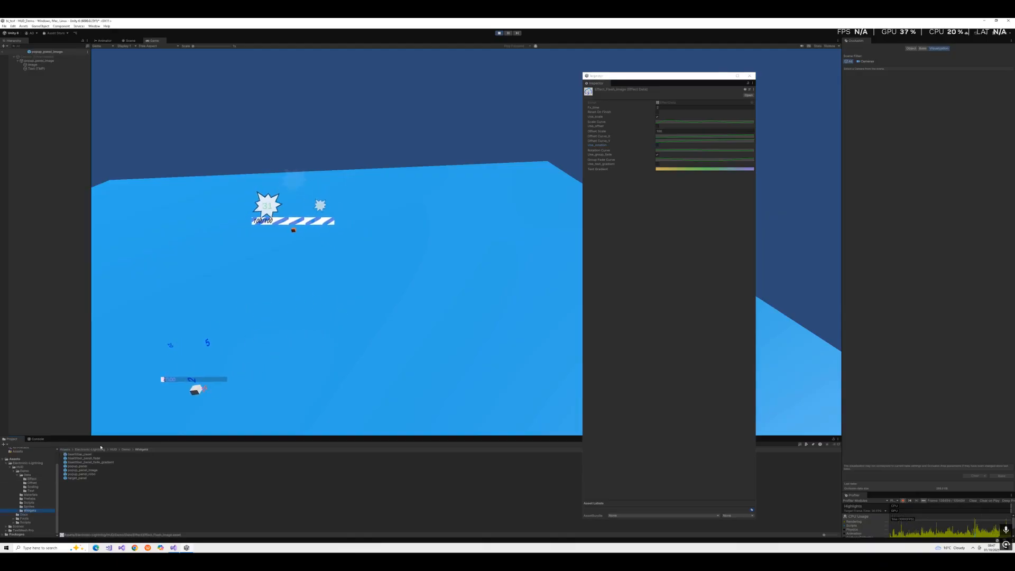
double_click(78, 466)
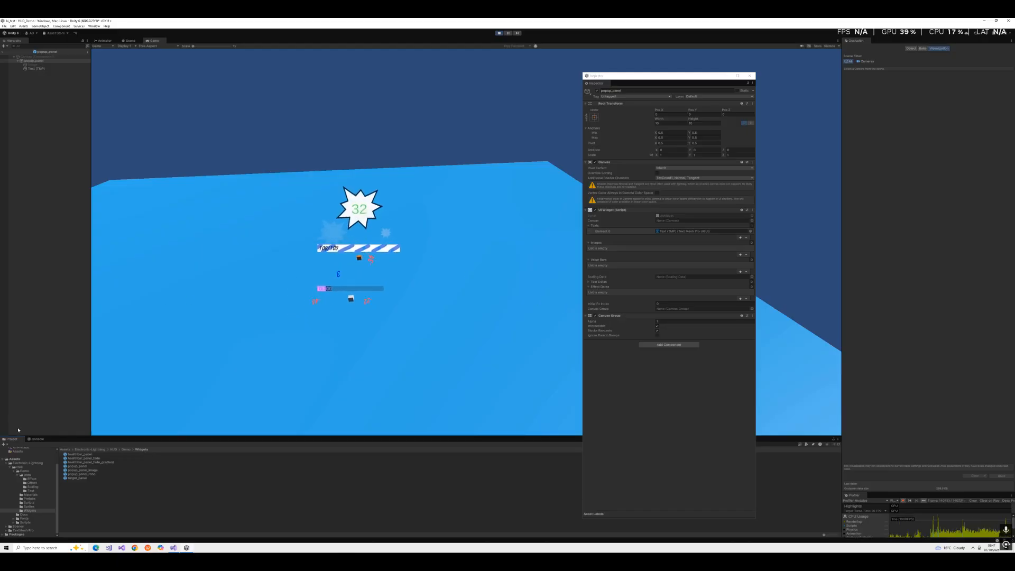
click(29, 498)
click(78, 462)
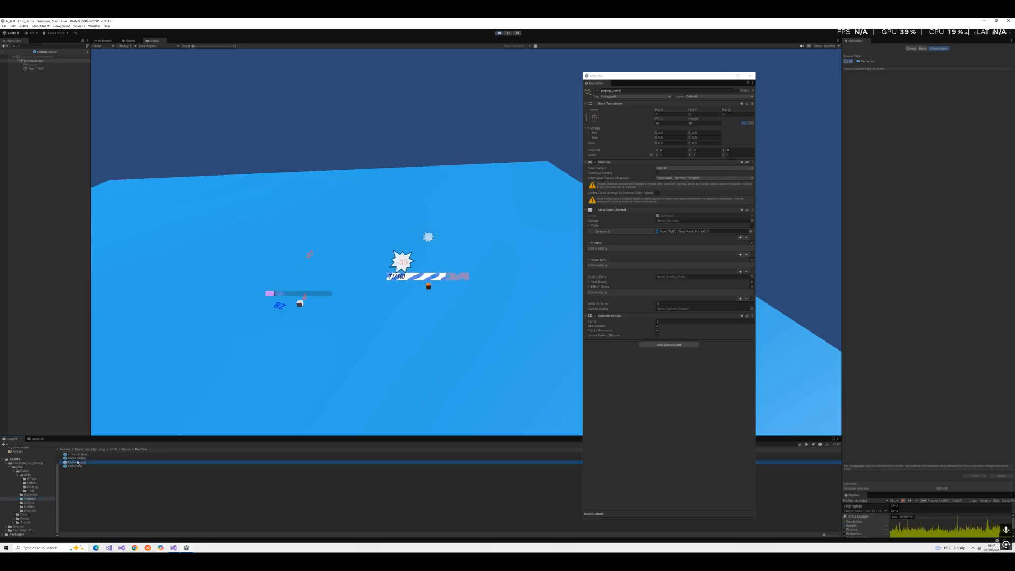
double_click(77, 458)
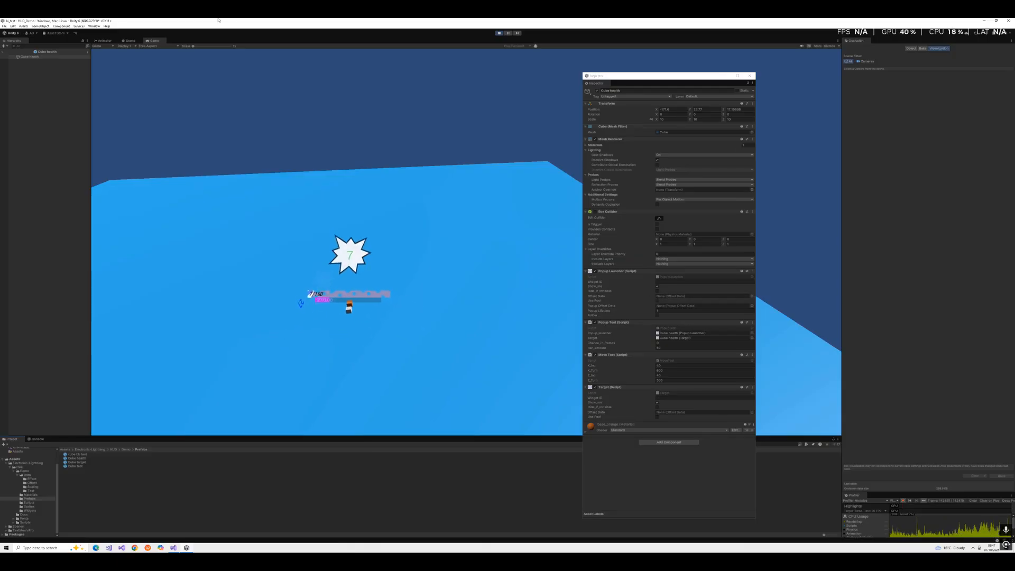
- Leave prefab editing to return to the HUD_Demo scene, and stop the running scene
click(2, 55)
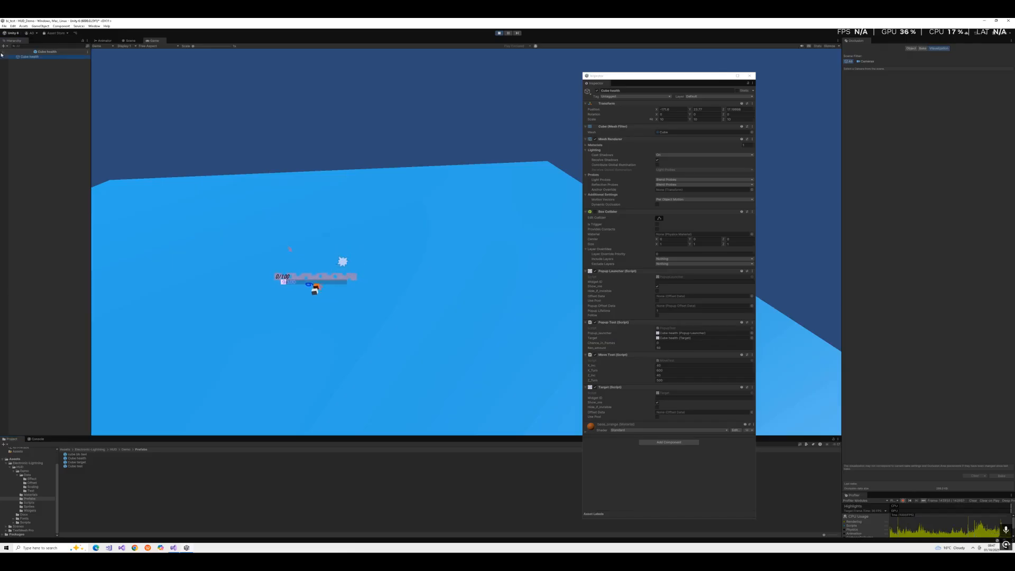
click(2, 55)
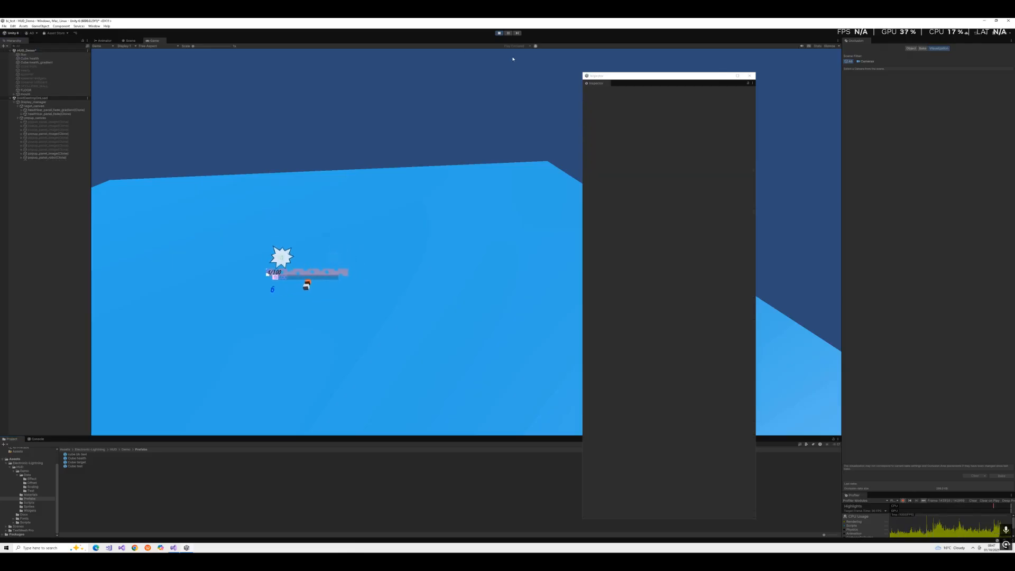
click(498, 33)
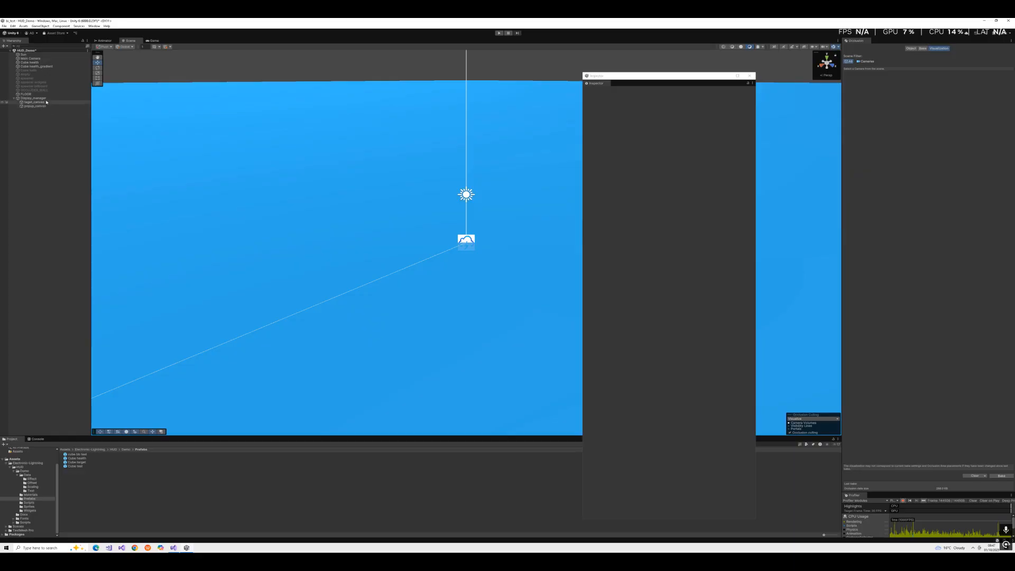
- Select the Cube health object and open its Popup Launcher's target_offset_100 data asset to examine the camera and map offsets
click(30, 63)
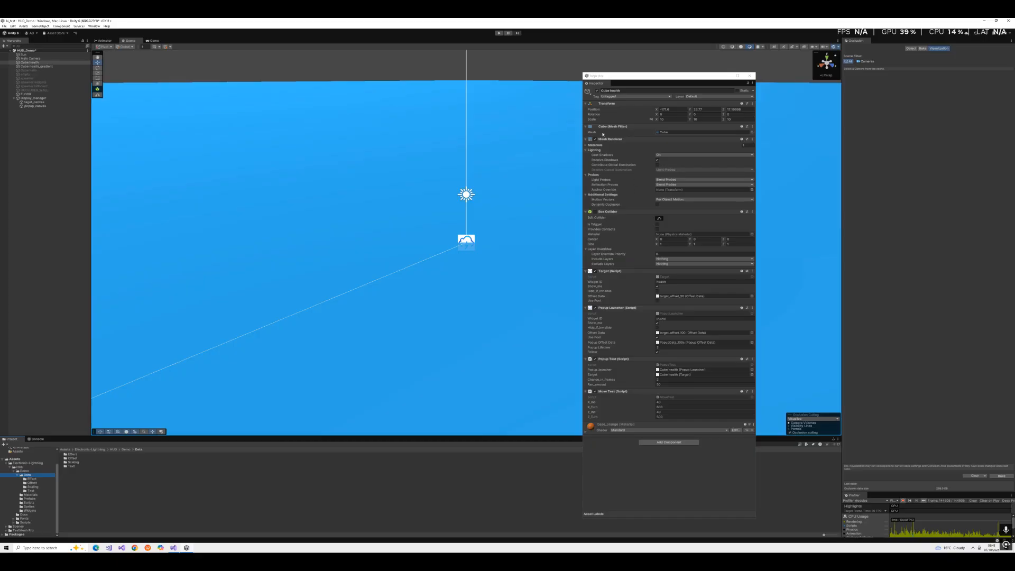
click(29, 62)
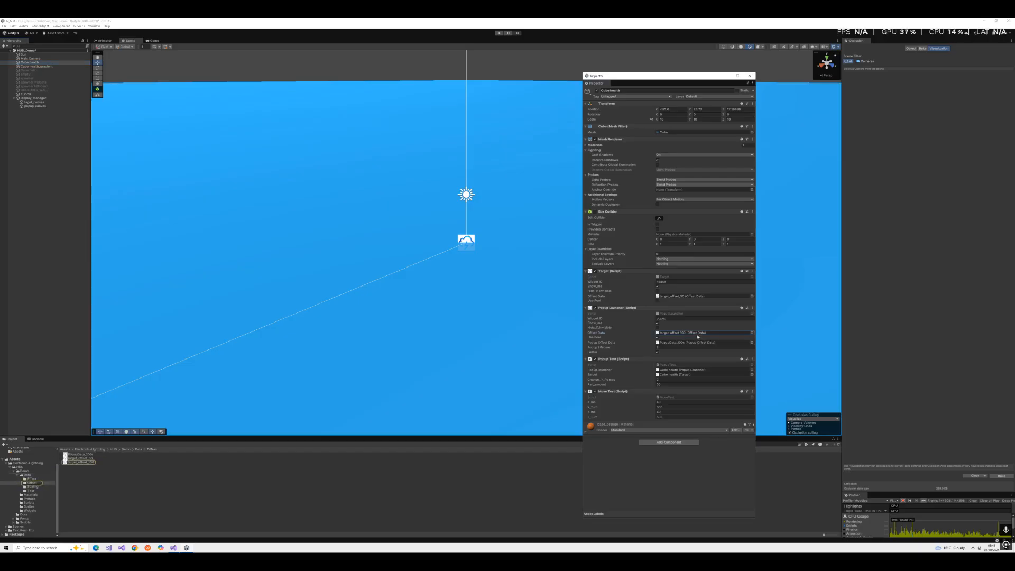
double_click(683, 334)
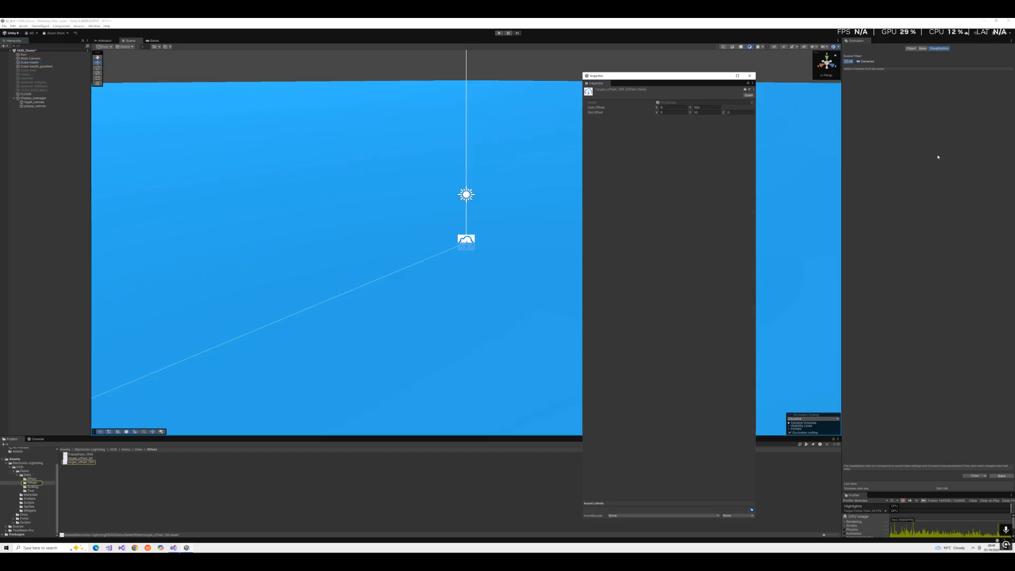
drag(699, 76, 434, 76)
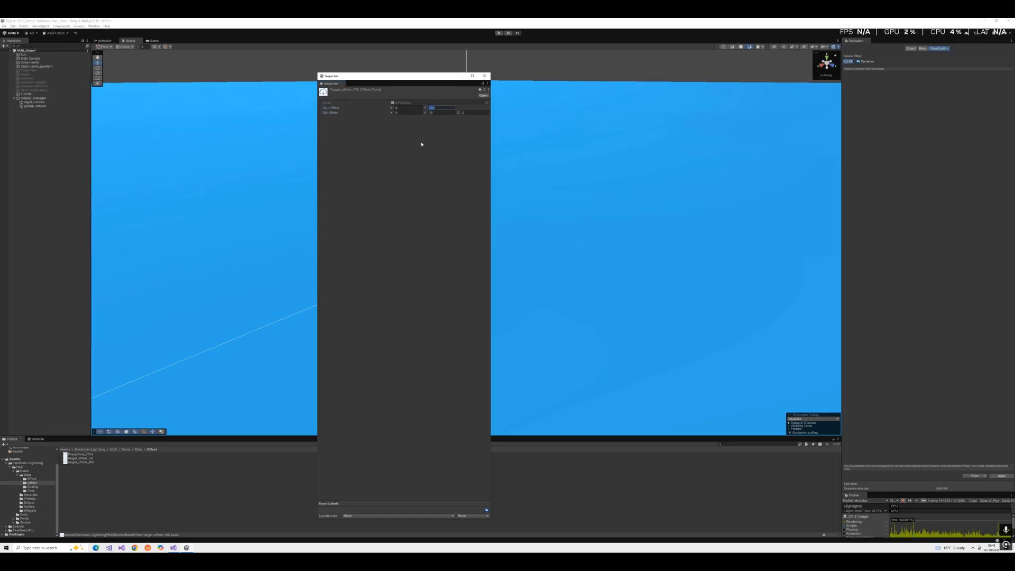
drag(450, 81, 639, 96)
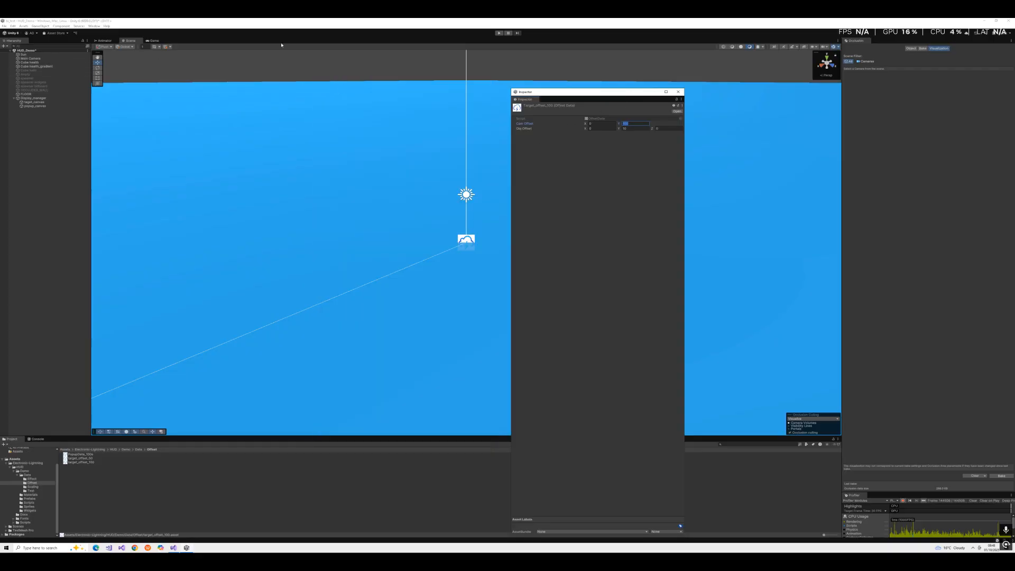
- Run the scene to view the popup offsets, close the floating Inspector window and stop the scene
click(499, 32)
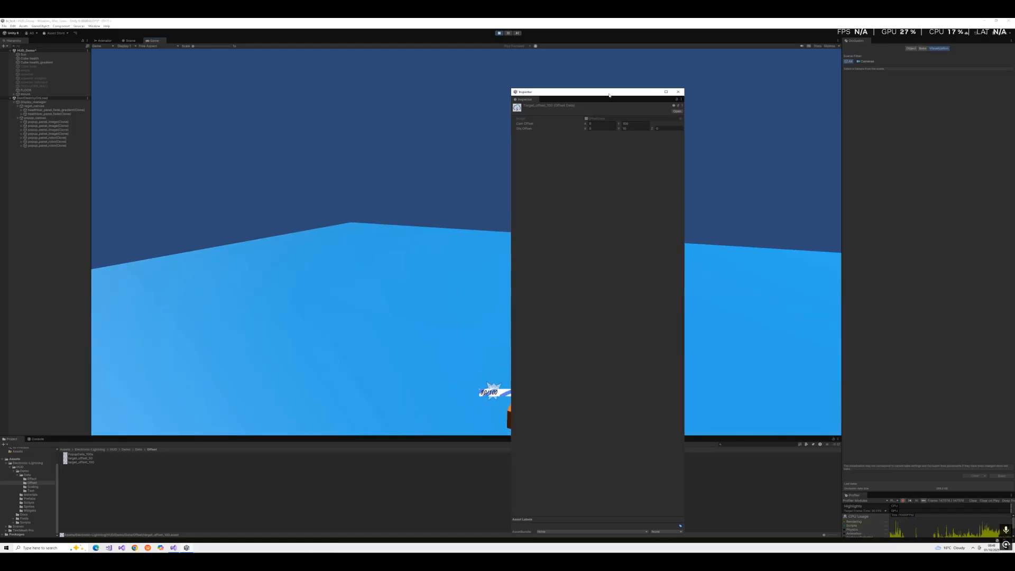
drag(608, 93, 890, 153)
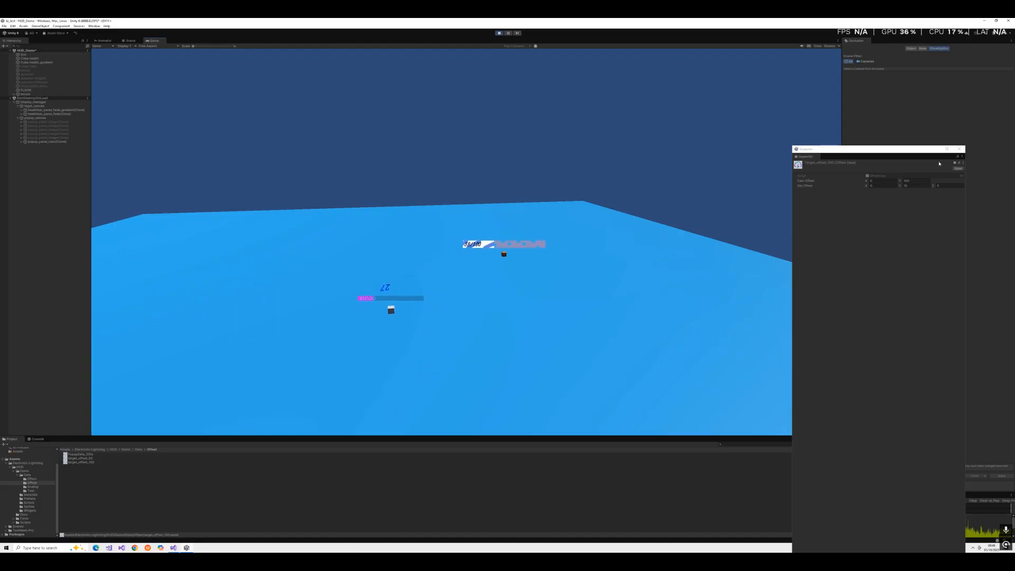
click(959, 149)
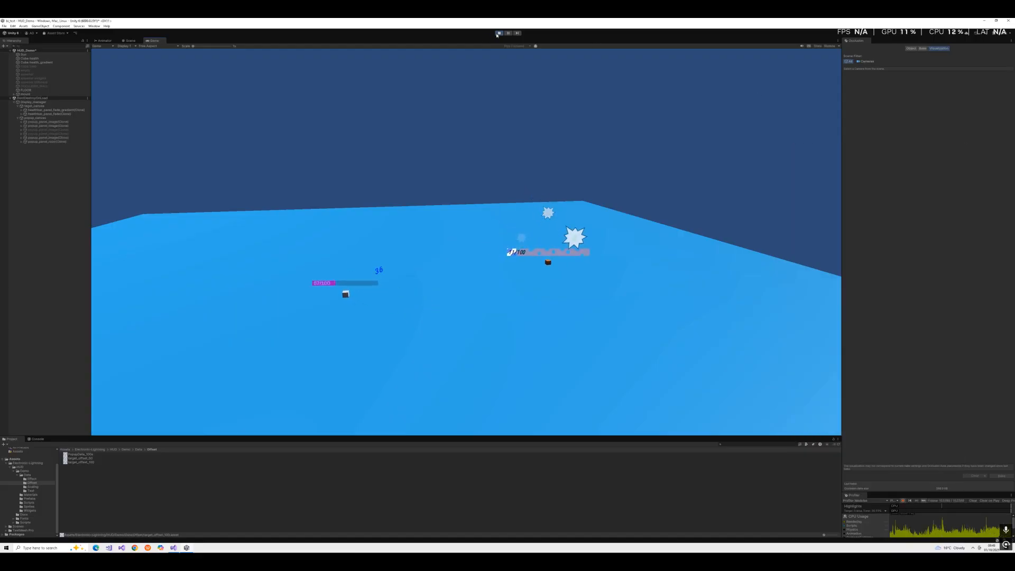
click(499, 33)
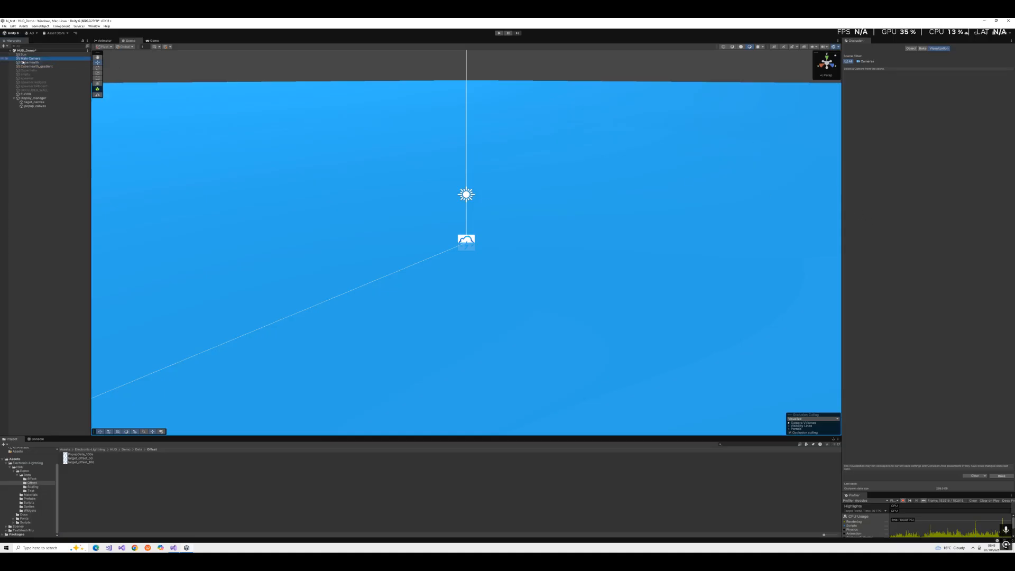
- Select and frame the Cube health object, and add an Inspector tab next to the Occlusion tab
double_click(29, 62)
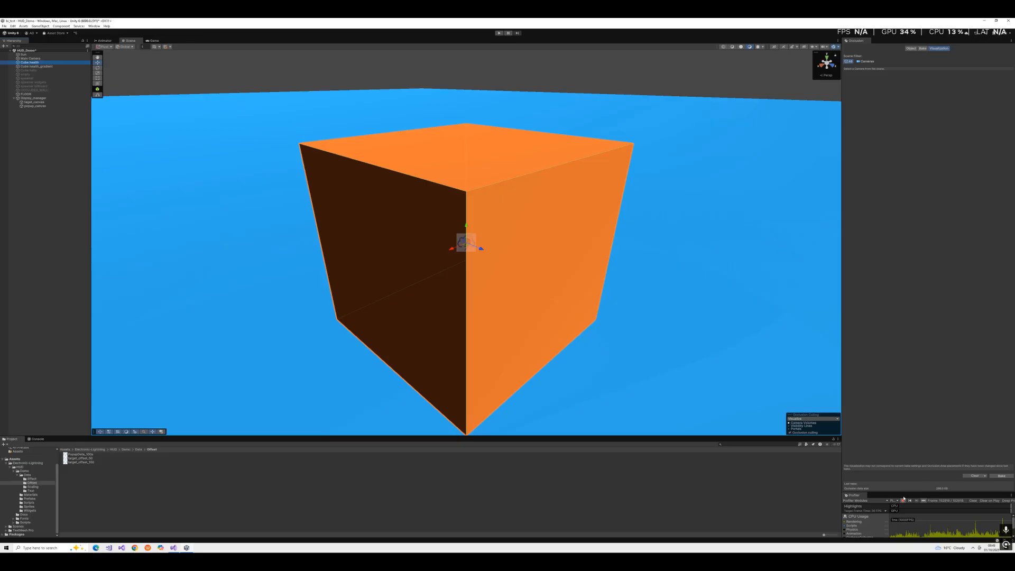
click(1010, 41)
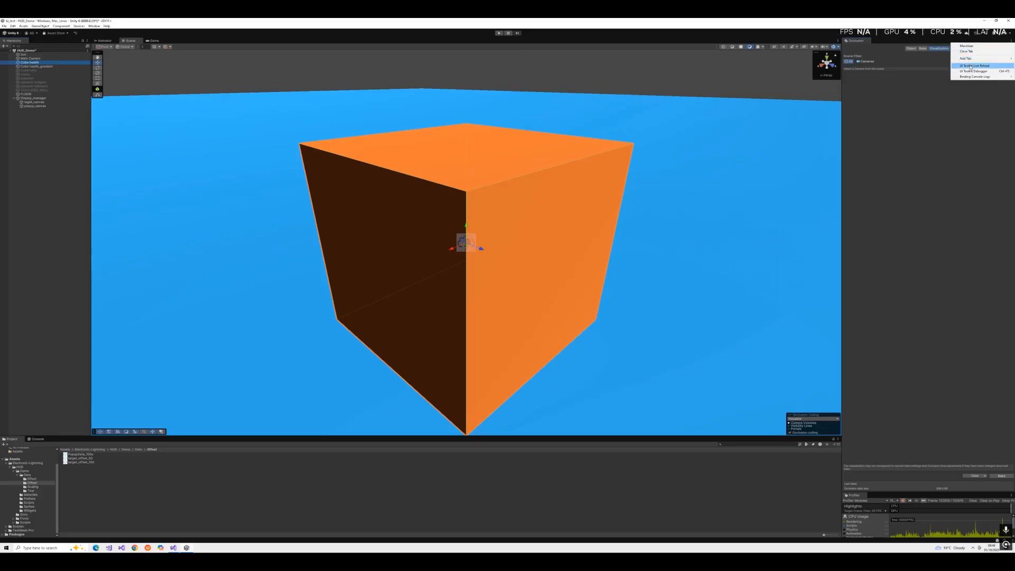
mouse_move(970, 59)
click(929, 70)
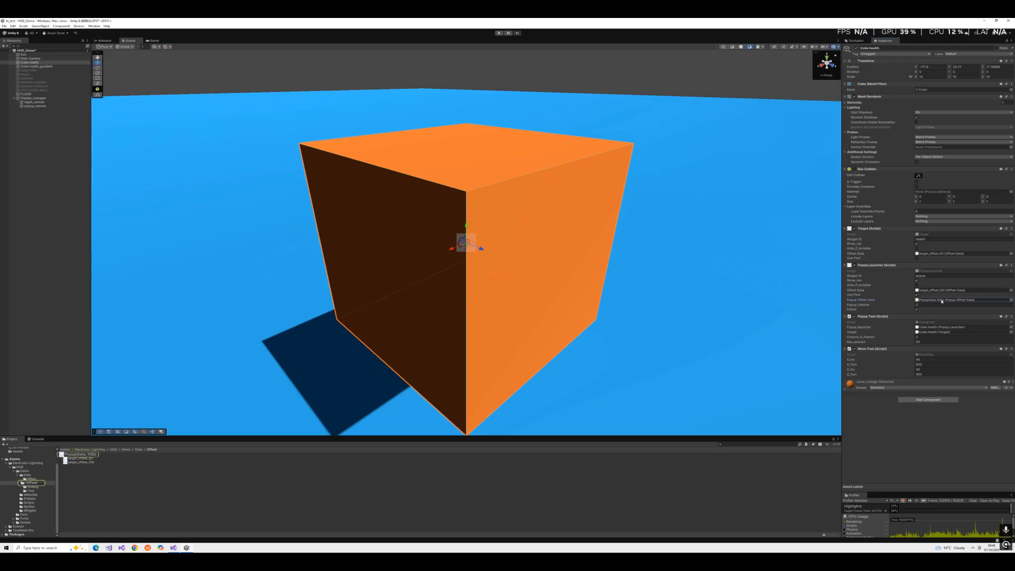
- Expand the Popup Offset Array in Cube health's popup offset data asset, and run the scene to view the popup positions
double_click(941, 300)
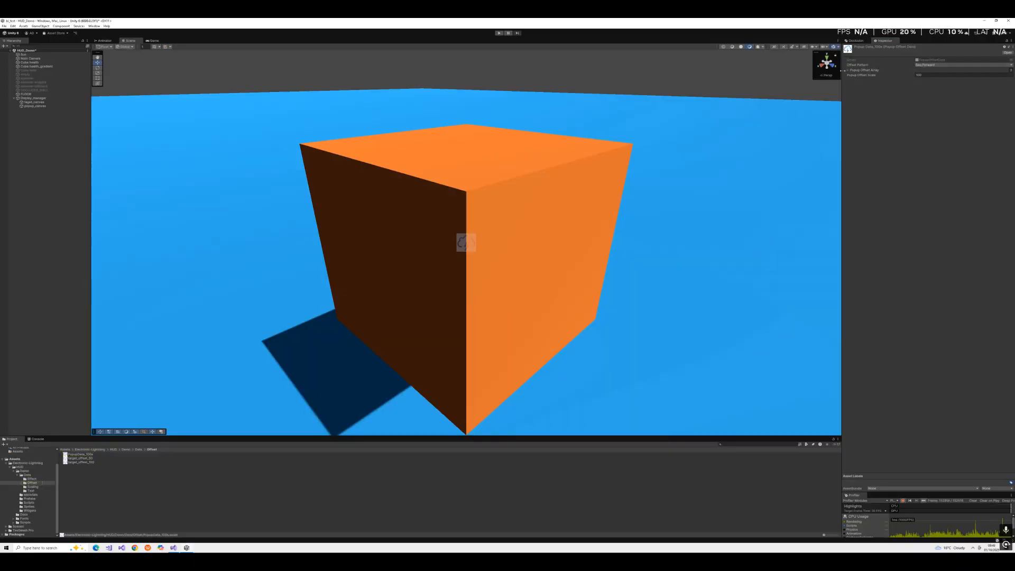
click(848, 71)
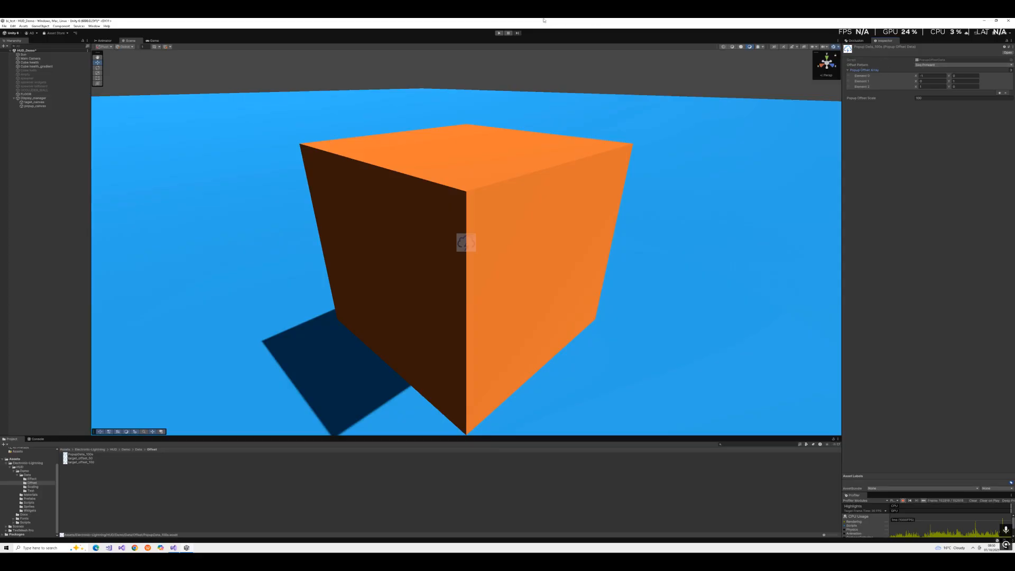
click(502, 33)
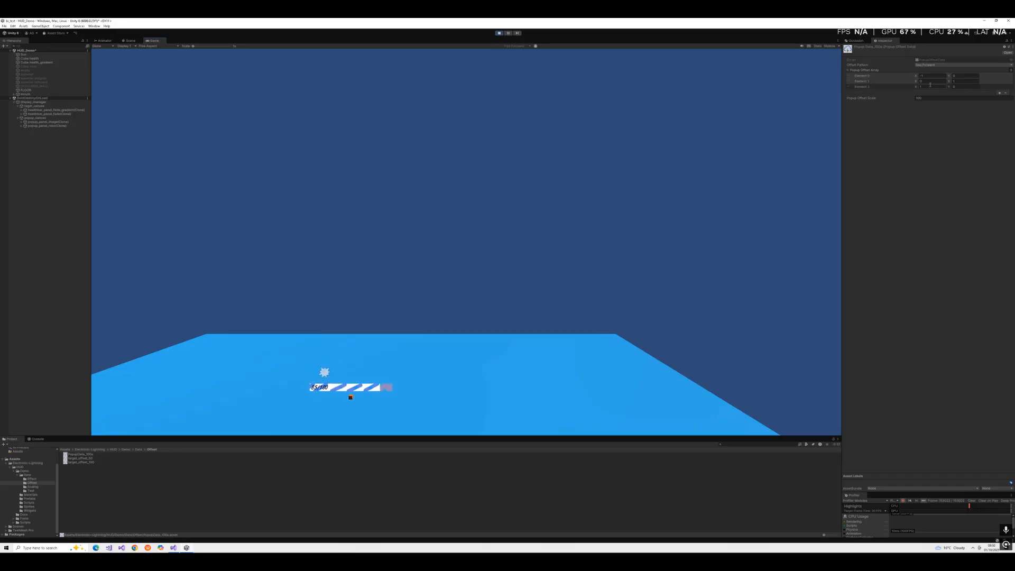
right_drag(556, 204, 555, 270)
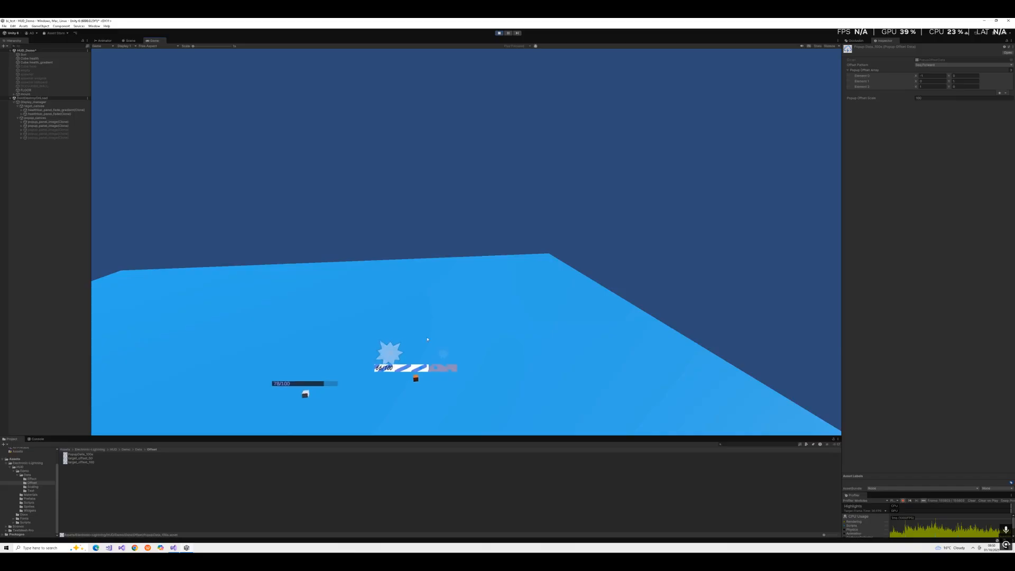
right_drag(686, 311, 669, 339)
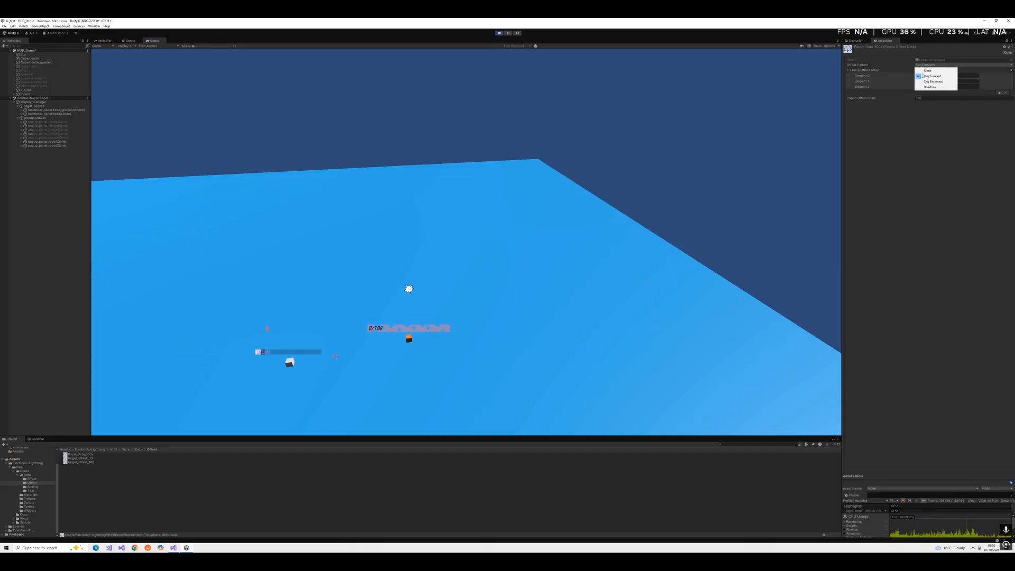
- Try the Seq Backward and Random options as the popup data's Offset Pattern while the scene runs
click(931, 82)
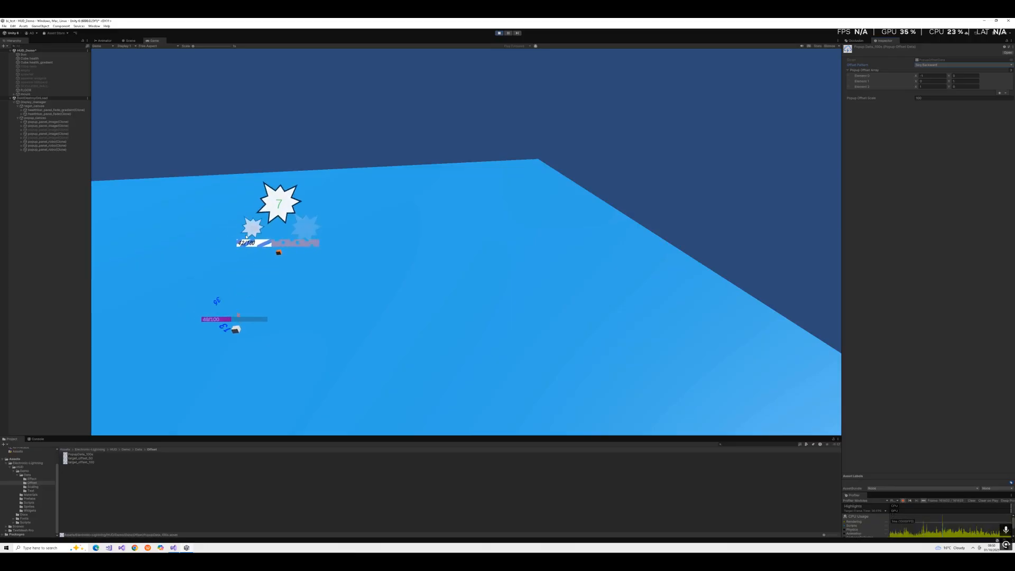
click(930, 65)
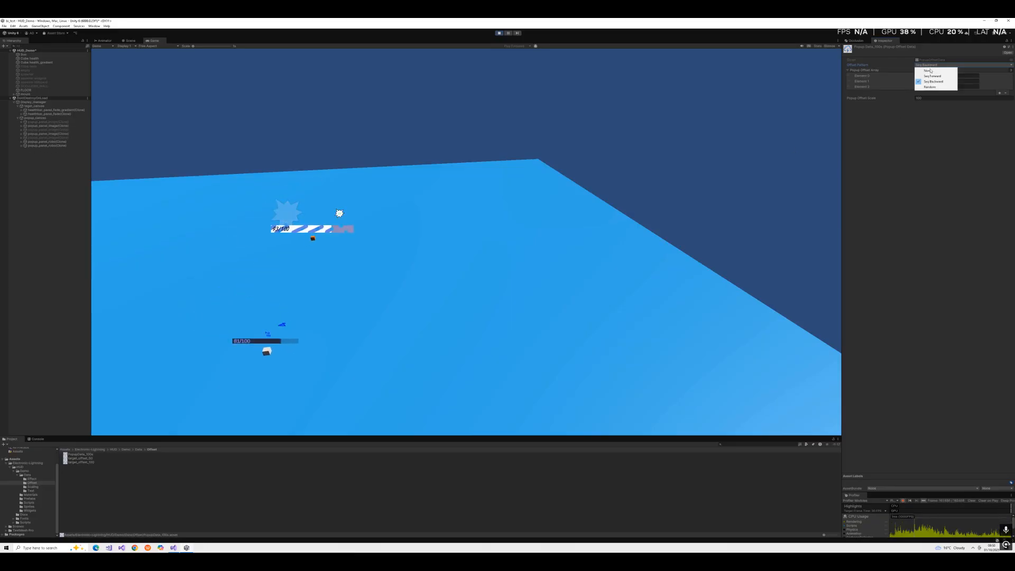
click(929, 86)
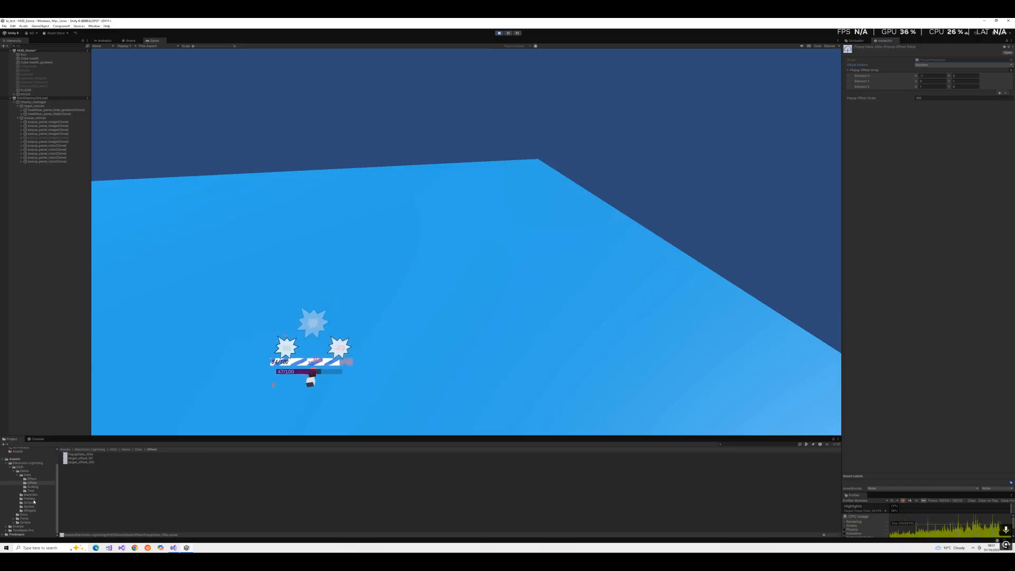
- Review the effect data assets in the Effect folder, and turn on Use Offset for Effect_Flash_Image
click(32, 478)
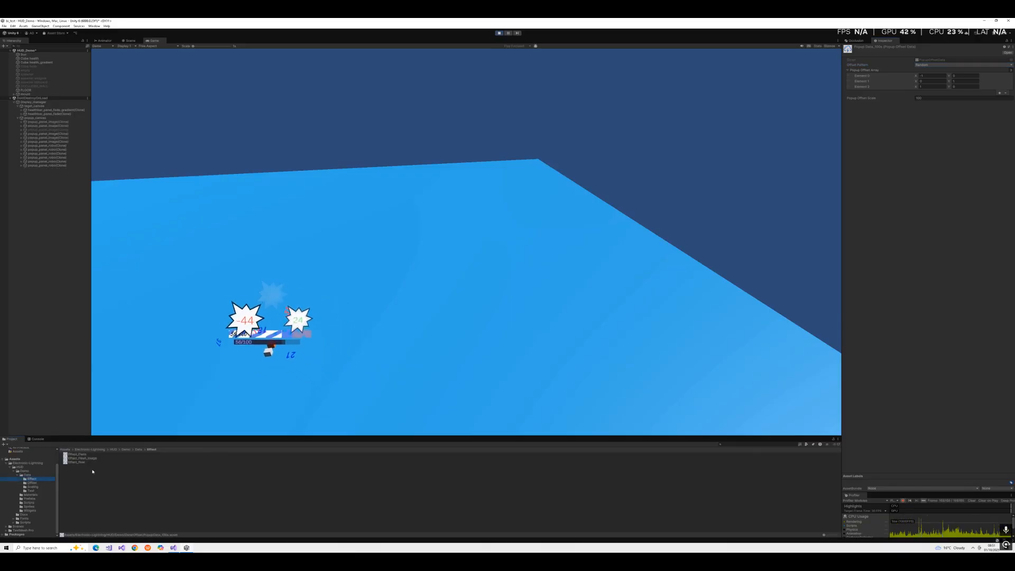
click(81, 458)
click(77, 462)
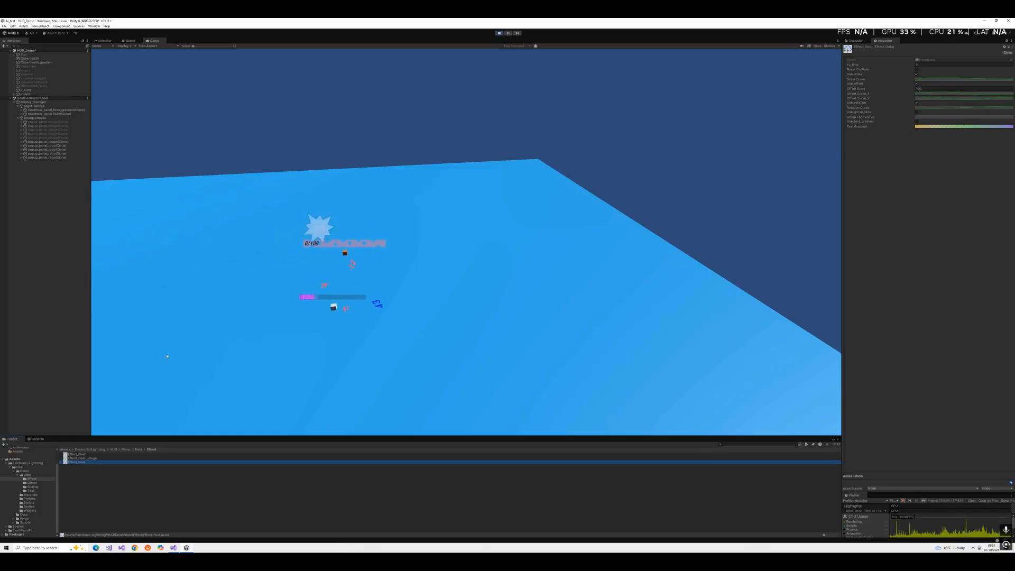
click(90, 458)
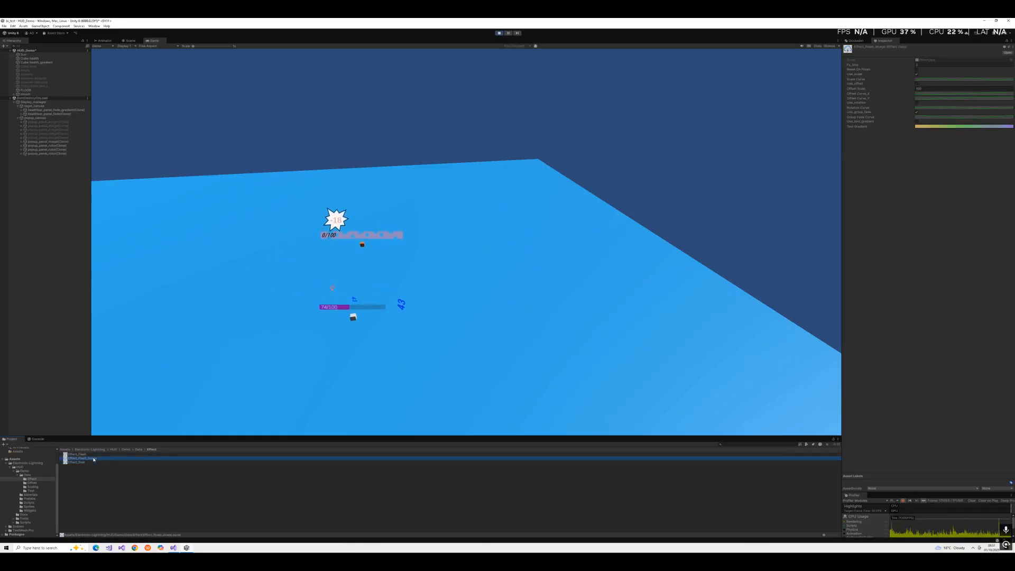
click(918, 85)
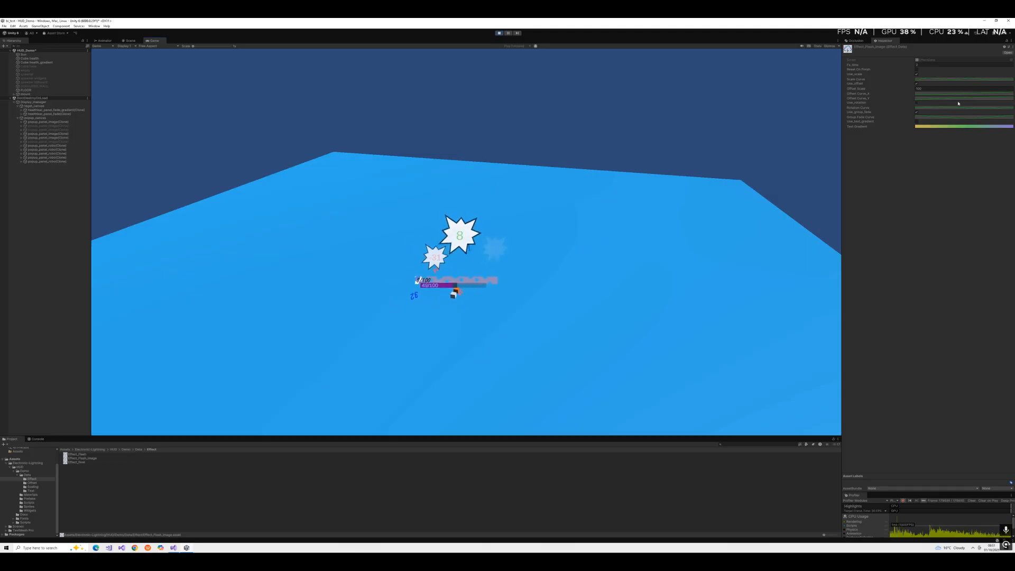
- Set the Offset Pattern of the popup data asset in the Offset folder to Seq Forward
click(39, 484)
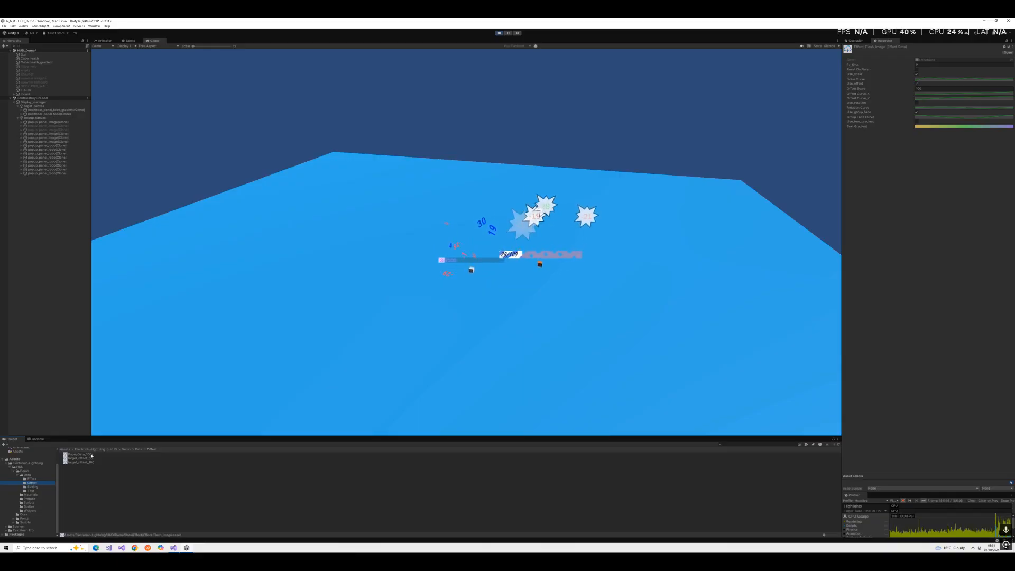
click(80, 454)
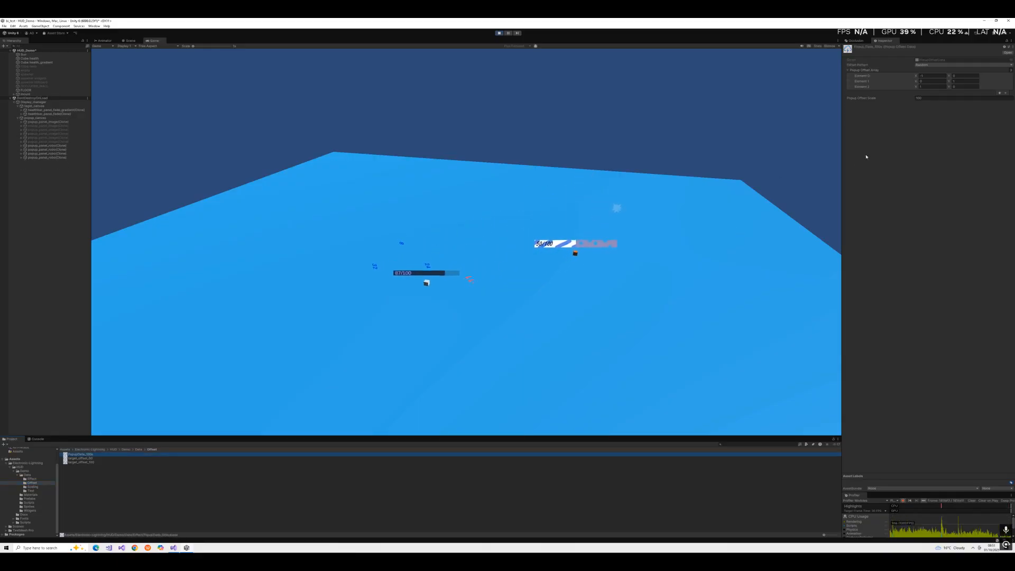
click(921, 66)
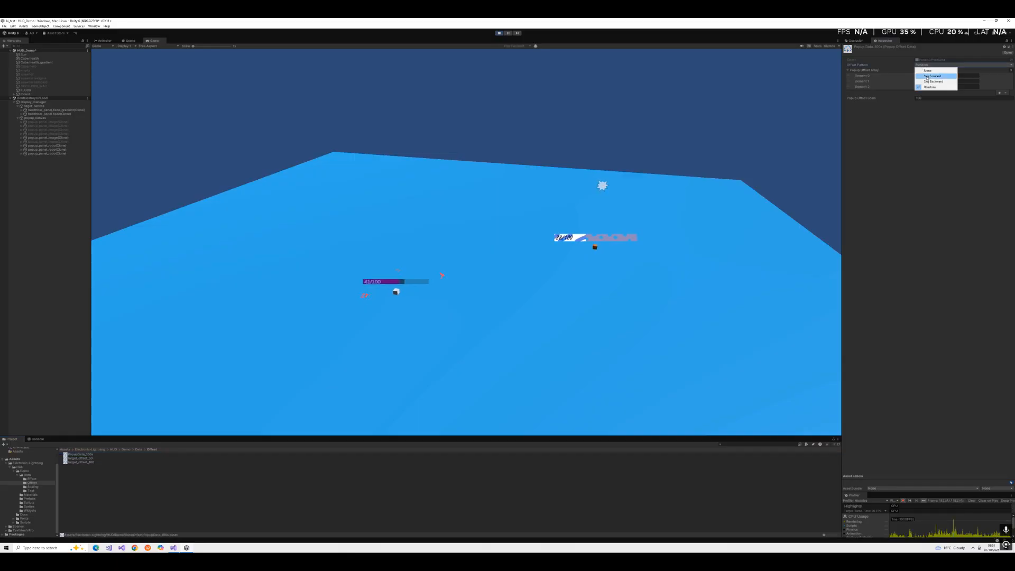
click(932, 76)
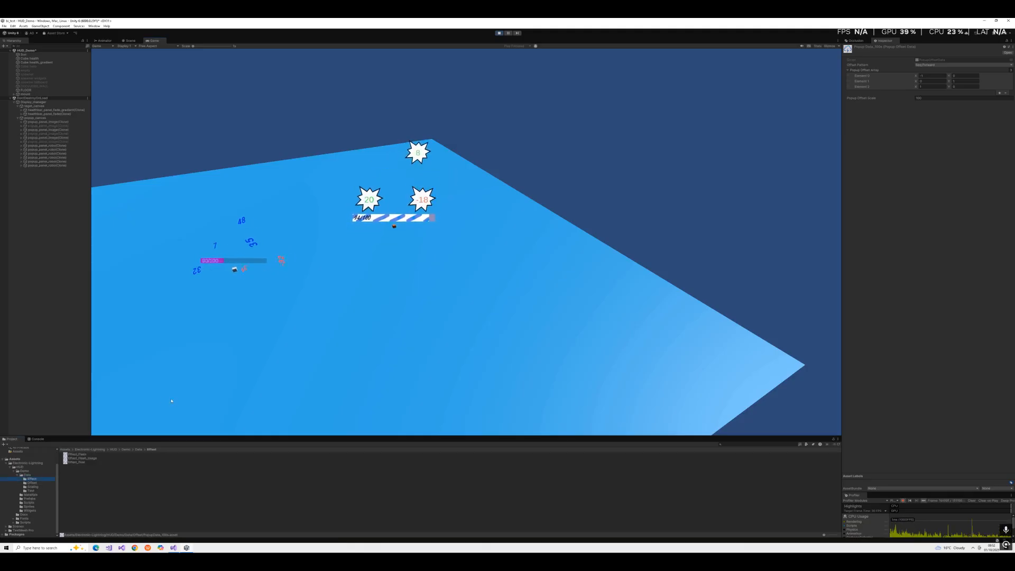
- Toggle Use Scale on the last effect data asset in the Effect folder, and reshape its Scale Curve with an extra dip and second peak
click(81, 463)
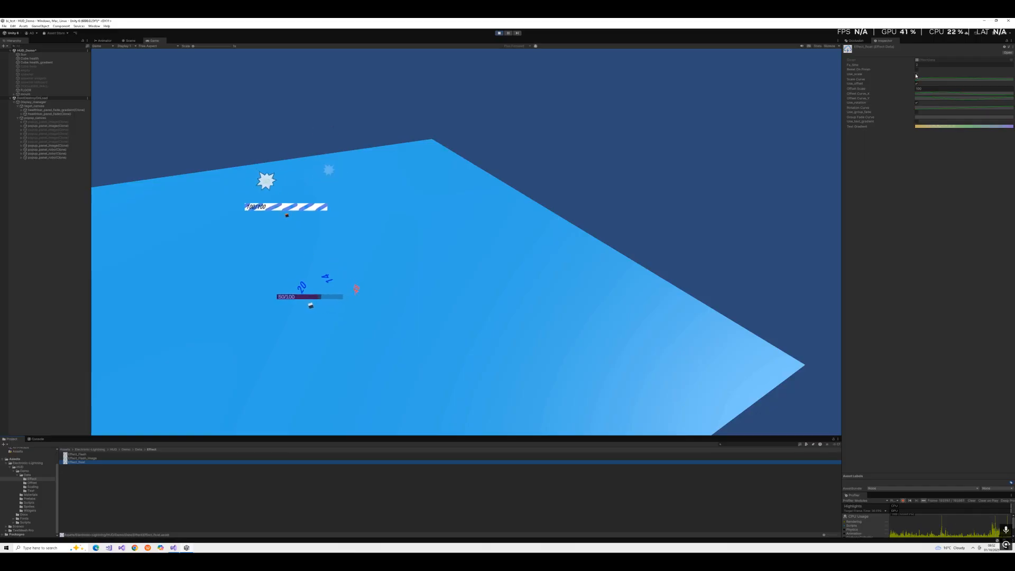
click(915, 74)
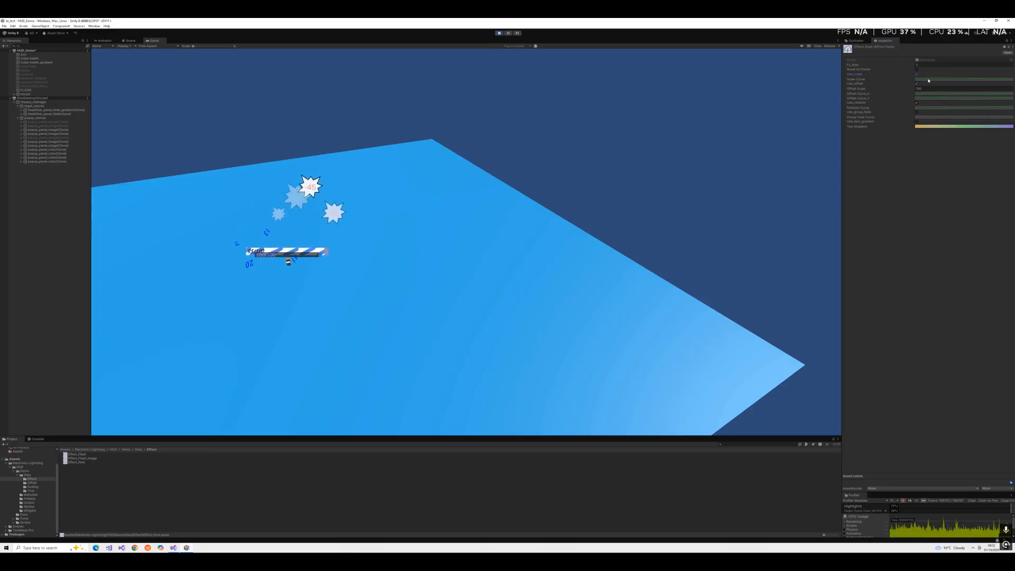
click(919, 78)
drag(918, 77, 684, 166)
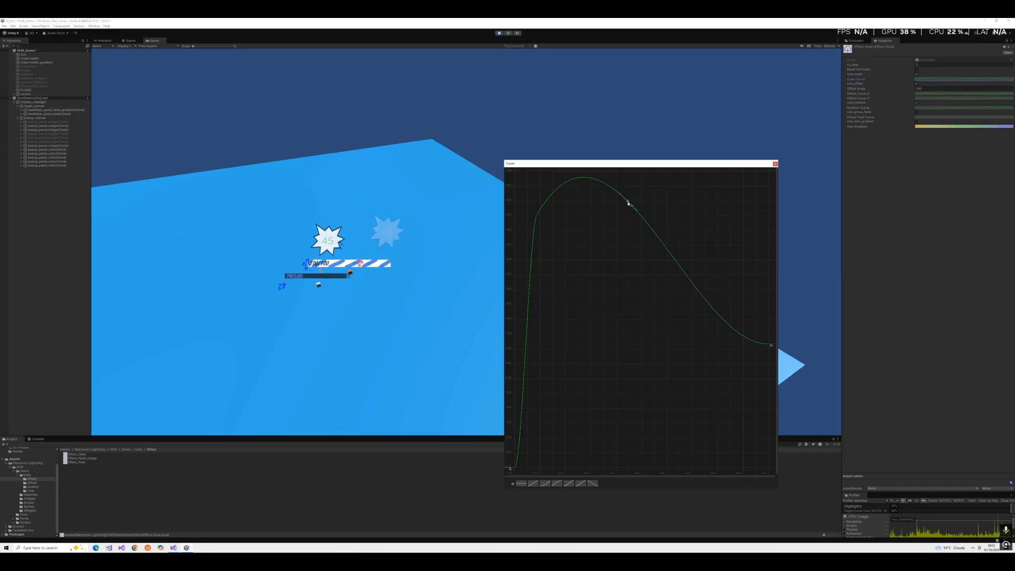
drag(623, 220, 580, 180)
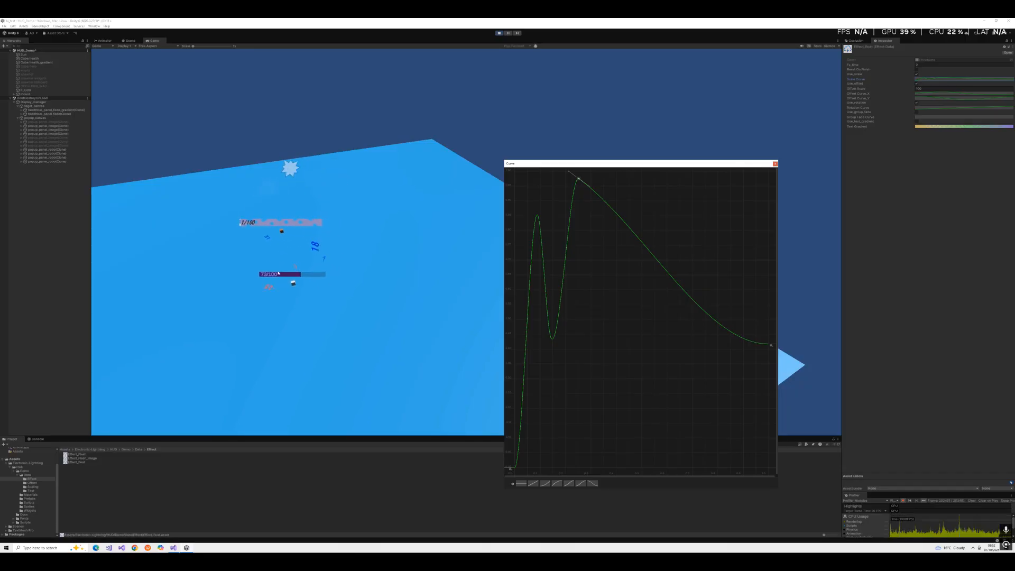
drag(281, 292, 53, 61)
mouse_move(465, 287)
mouse_down()
mouse_move(418, 344)
mouse_move(515, 364)
mouse_move(482, 348)
mouse_move(528, 336)
mouse_move(535, 350)
mouse_move(566, 353)
mouse_move(542, 295)
mouse_move(534, 335)
mouse_move(608, 318)
mouse_move(467, 280)
mouse_move(474, 290)
mouse_move(424, 297)
mouse_move(447, 316)
mouse_move(372, 295)
mouse_up()
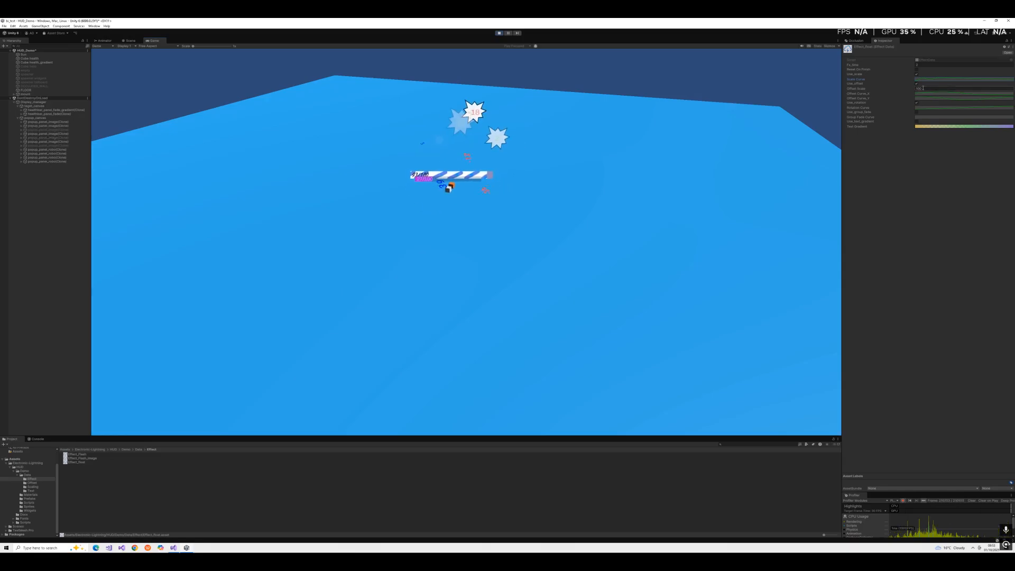
- Set the effect's Offset Scale to 200 and raise the peaks of its Scale Curve
click(910, 88)
text(200)
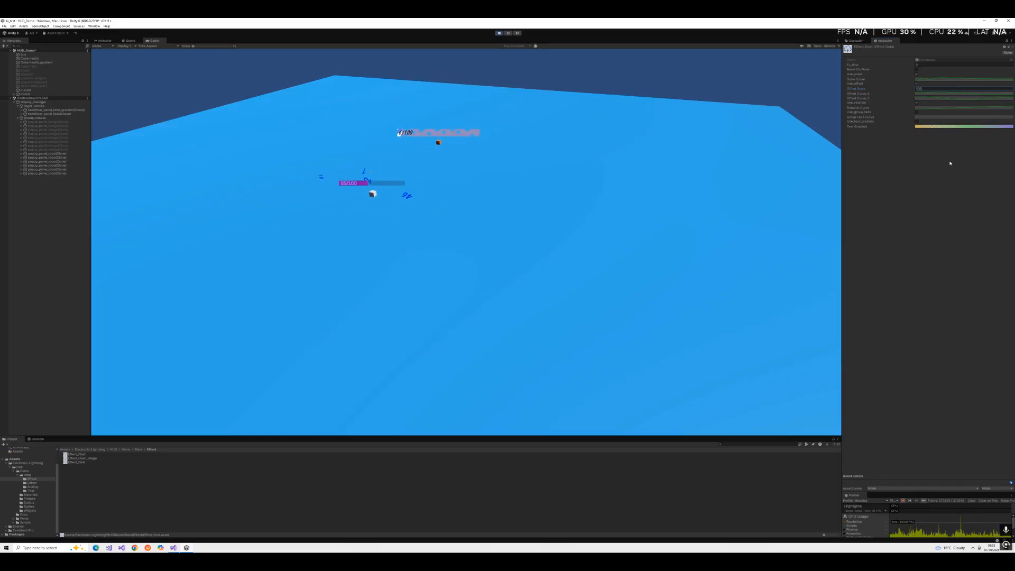
click(935, 82)
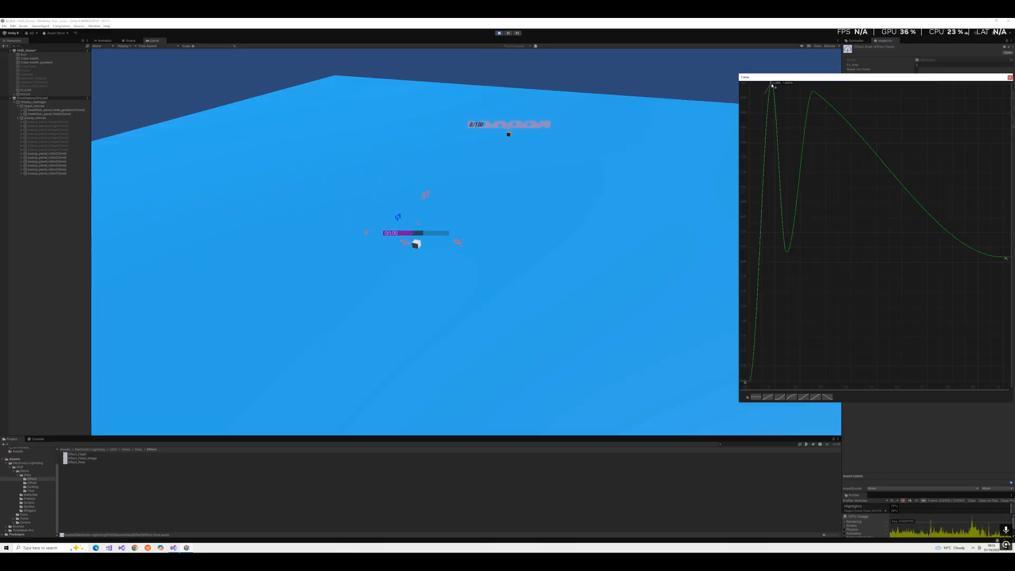
drag(813, 92, 824, 19)
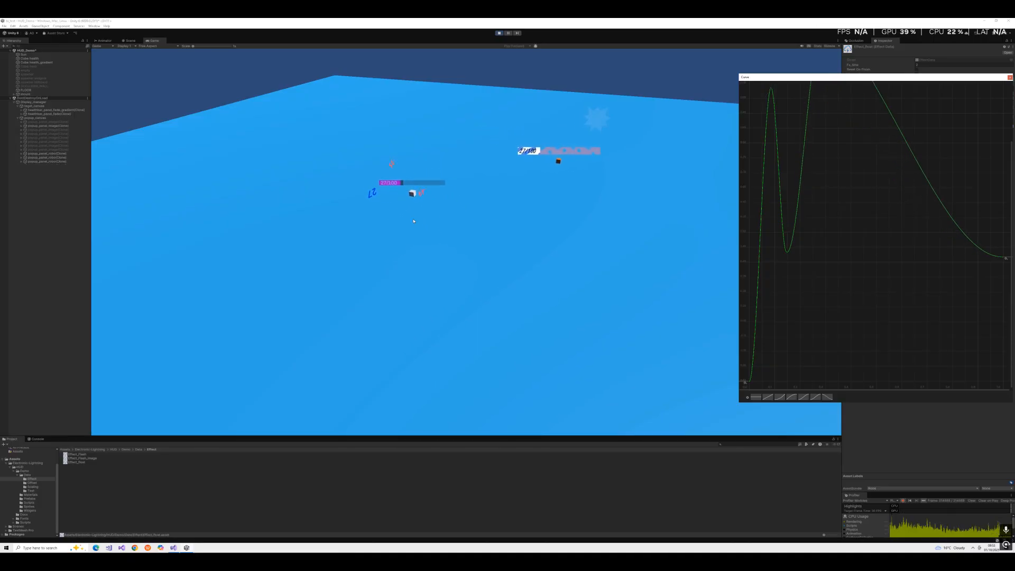
click(421, 177)
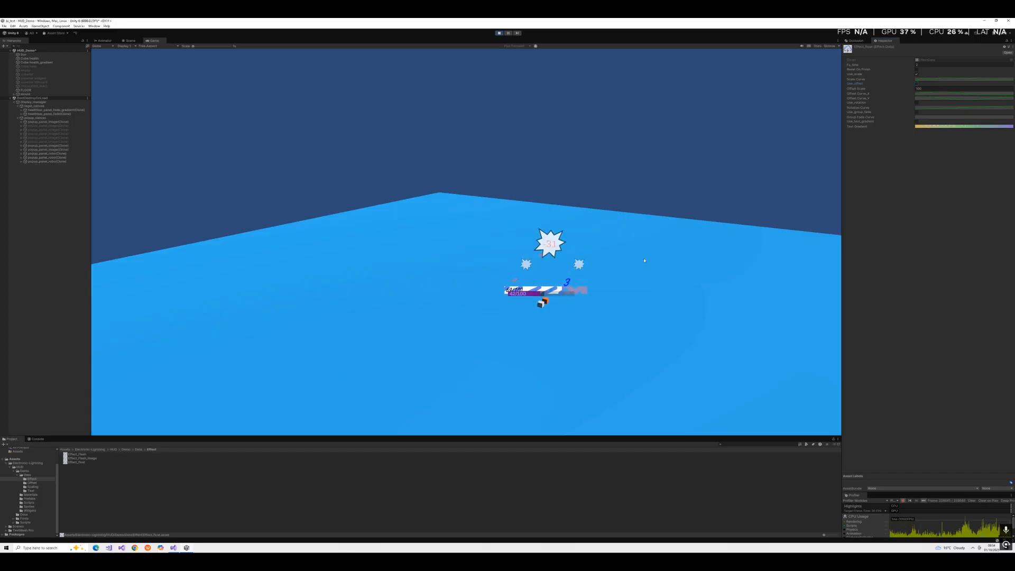
- Enable Use Offset and the text gradient option for the effect, and apply the red-yellow-green preset to Text Gradient
click(917, 85)
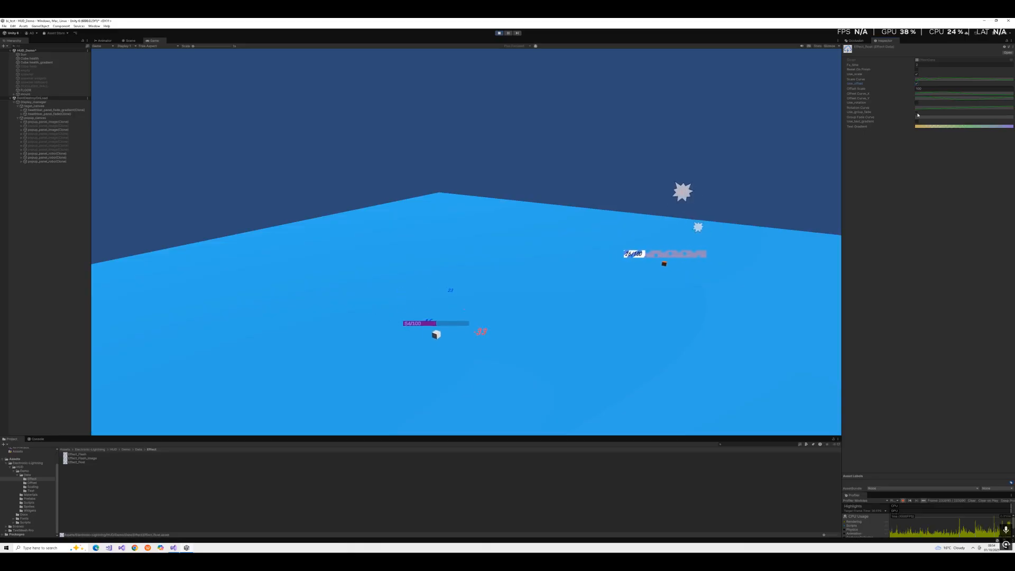
click(916, 122)
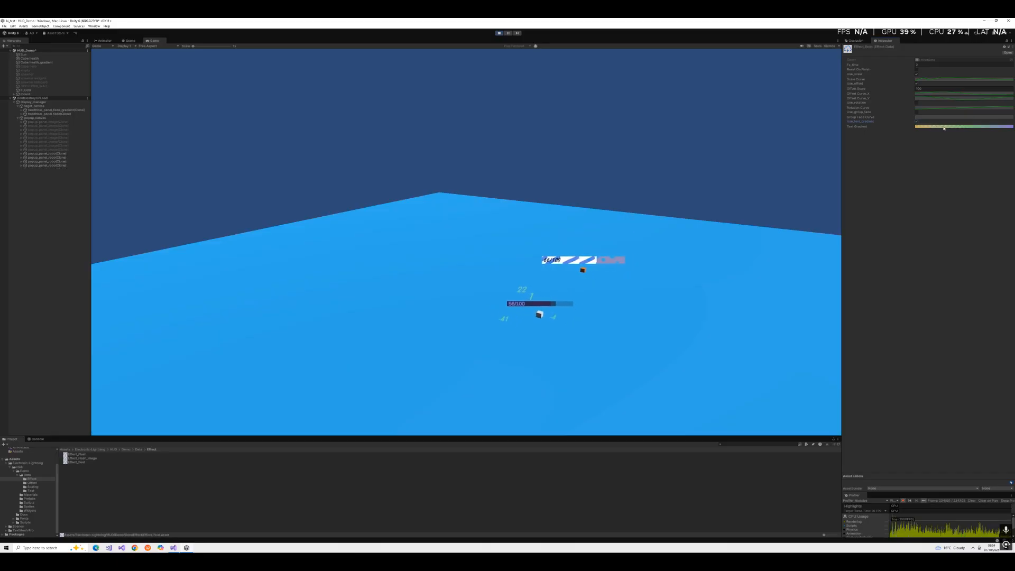
click(920, 127)
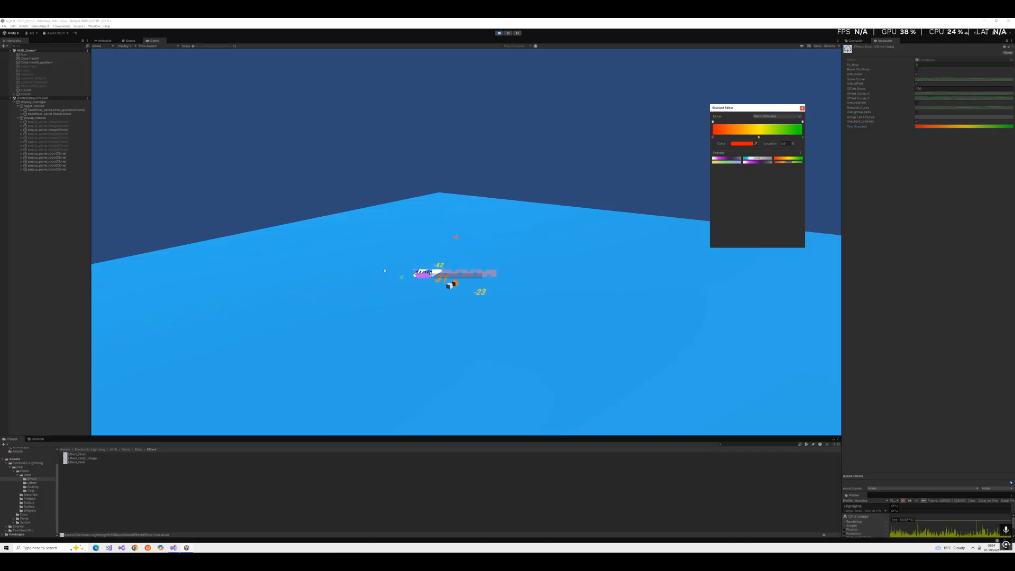
click(543, 242)
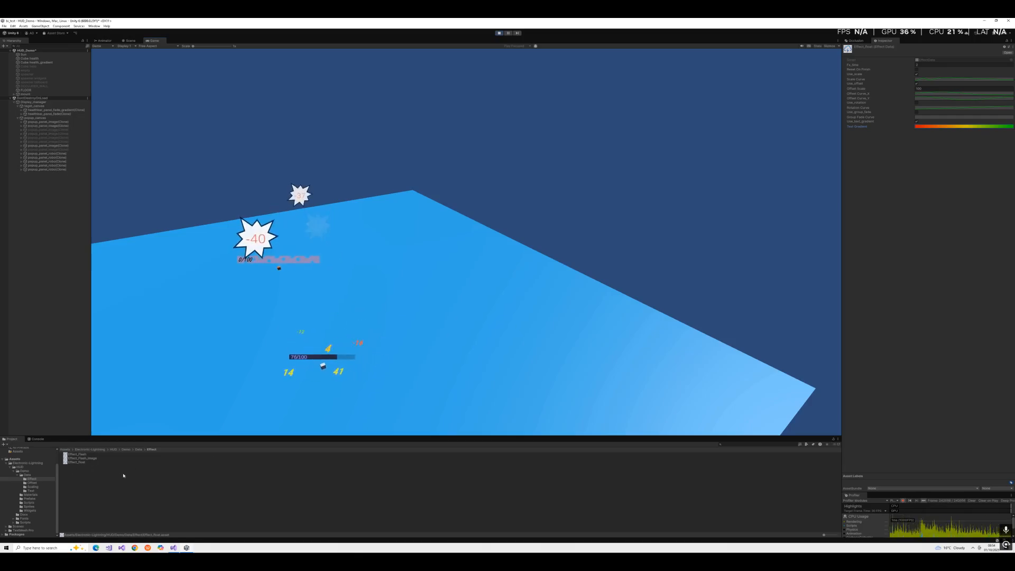
- Open the first scaling data asset in the Scaling folder and examine how it scales panels in the running scene
click(40, 483)
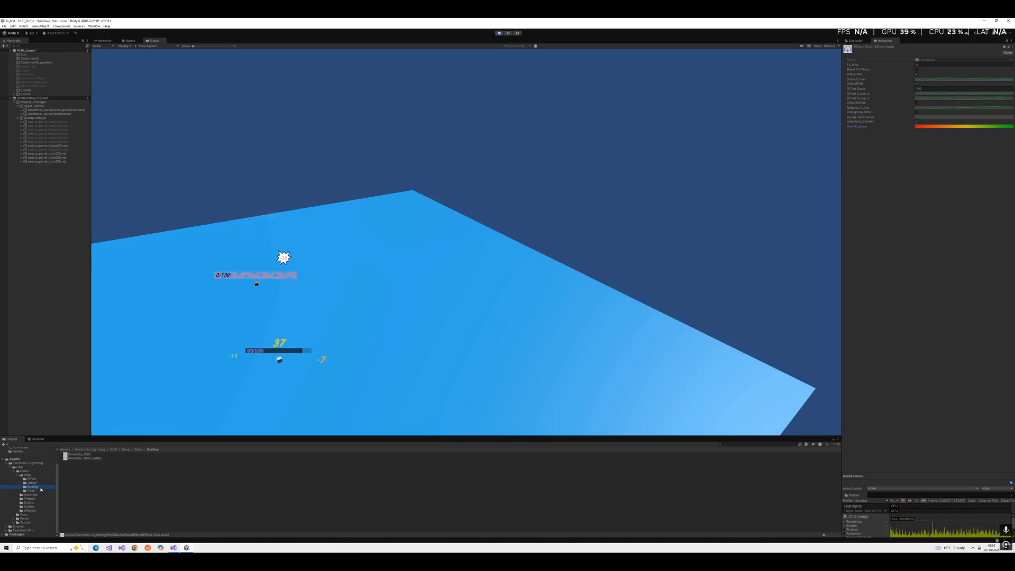
click(79, 454)
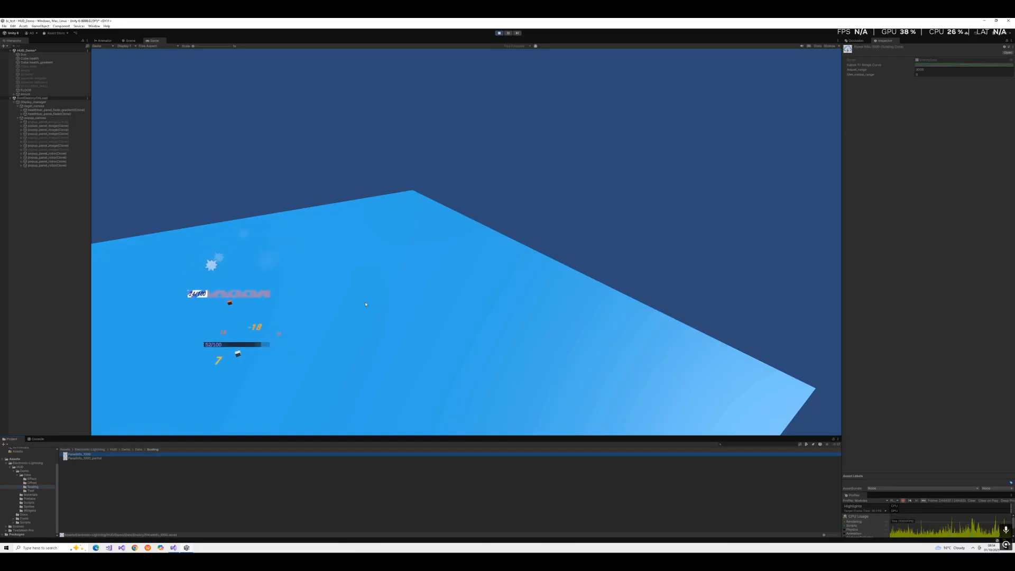
click(411, 247)
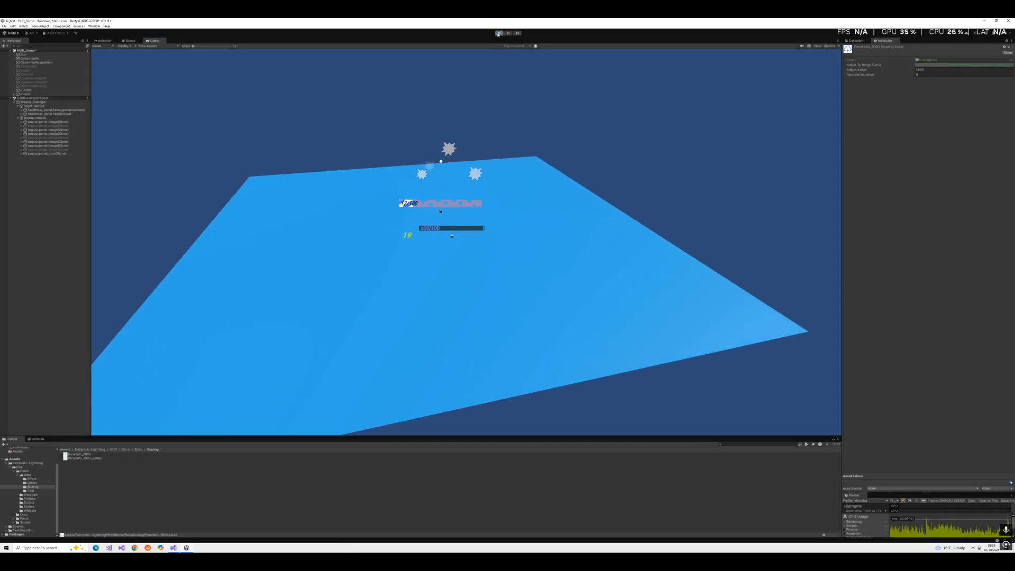
- Stop the running scene and assign the first scaling data asset as Scaling Data of the healthbar_panel widget prefab
click(498, 33)
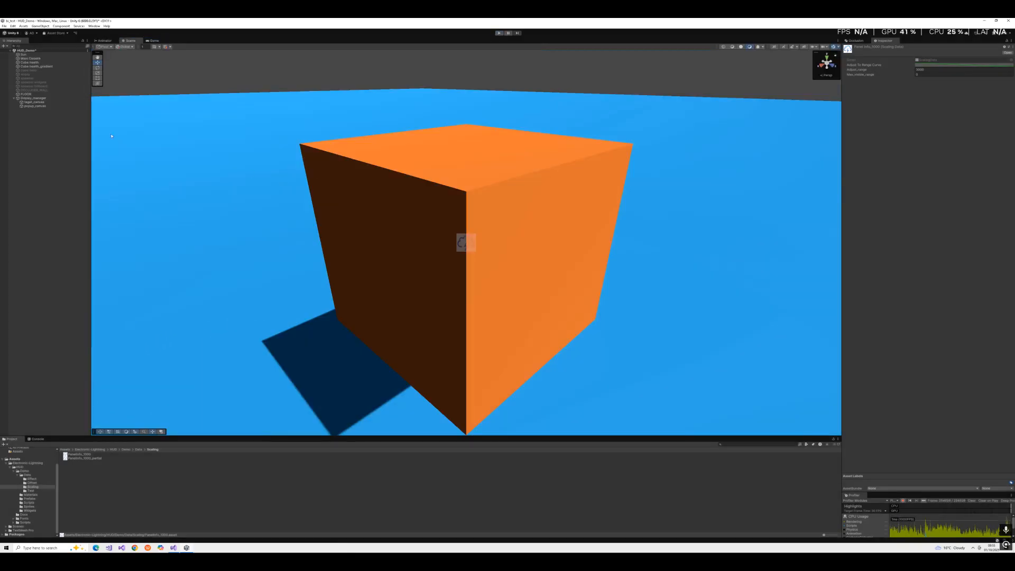
click(30, 62)
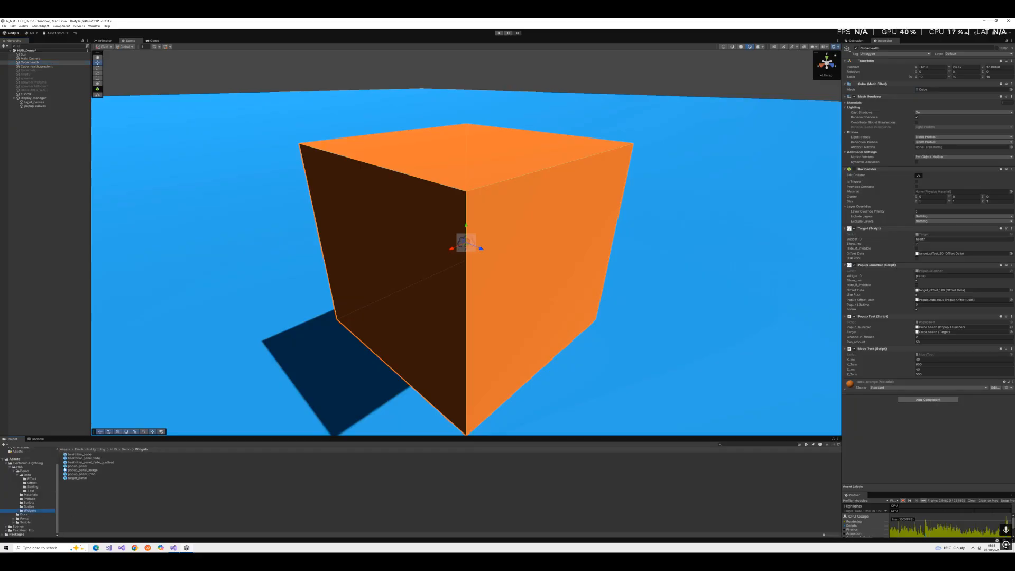
double_click(79, 454)
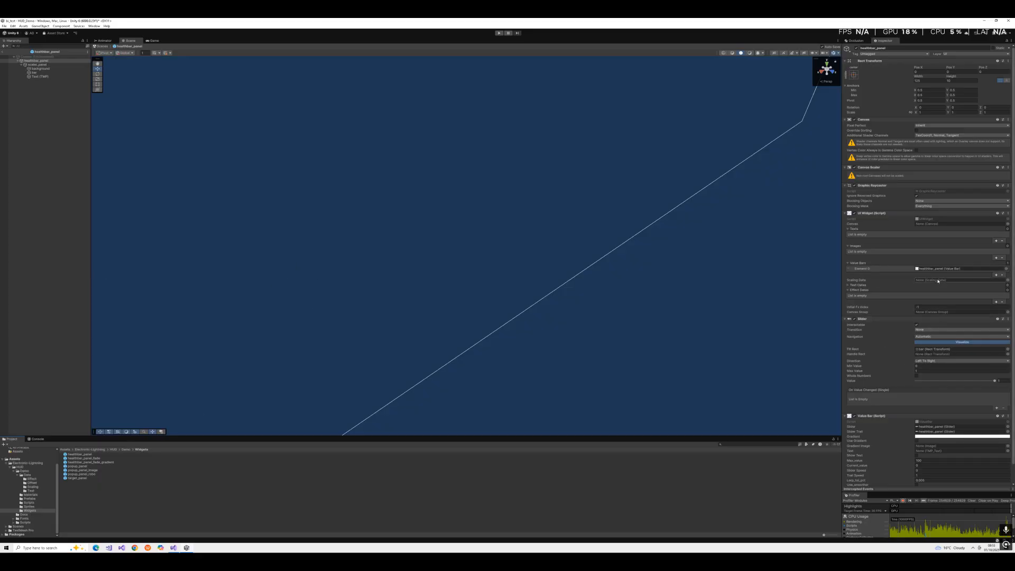
click(1008, 281)
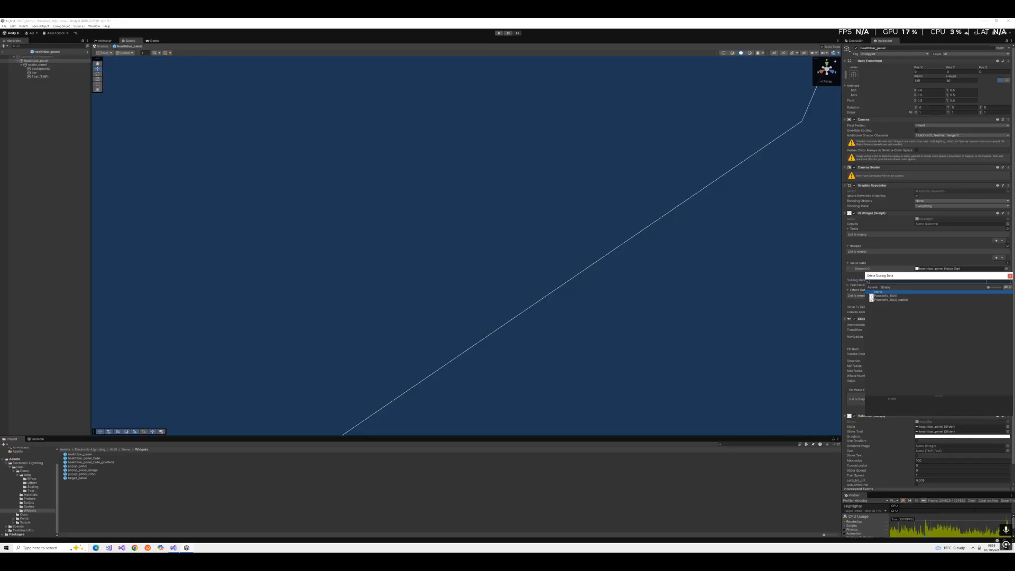
double_click(885, 296)
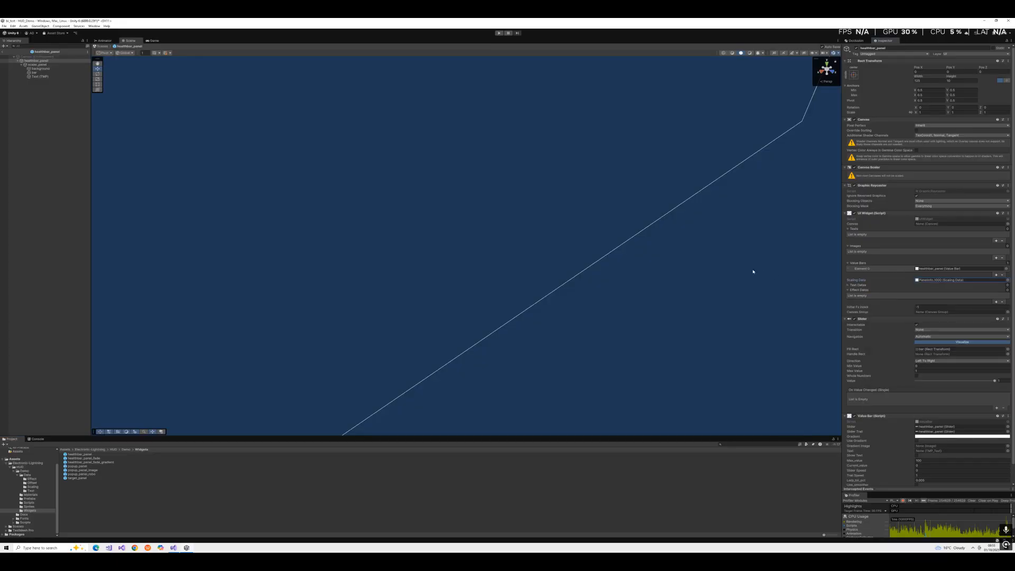
double_click(45, 61)
scroll(620, 273, down, 10)
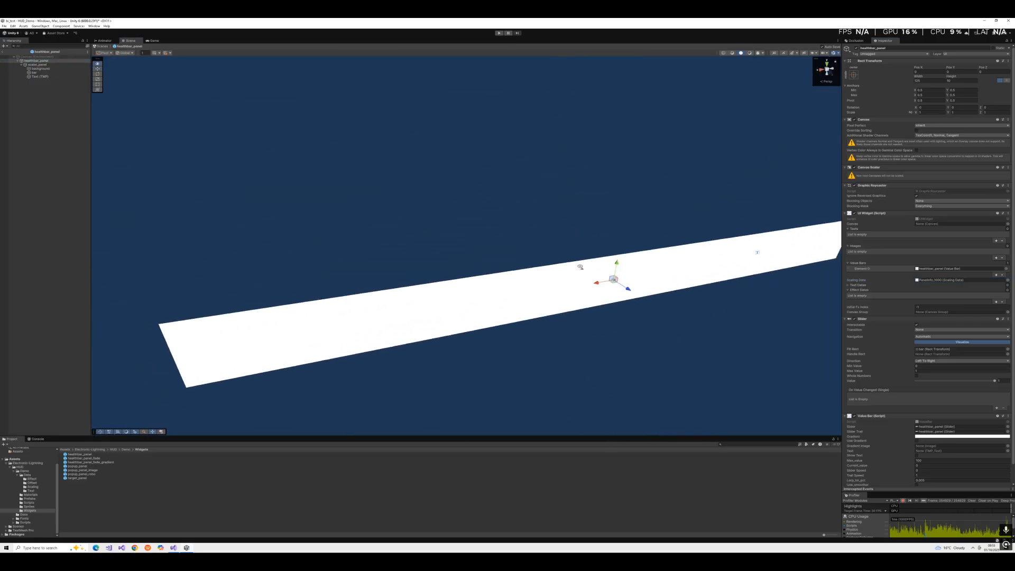
scroll(580, 267, down, 3)
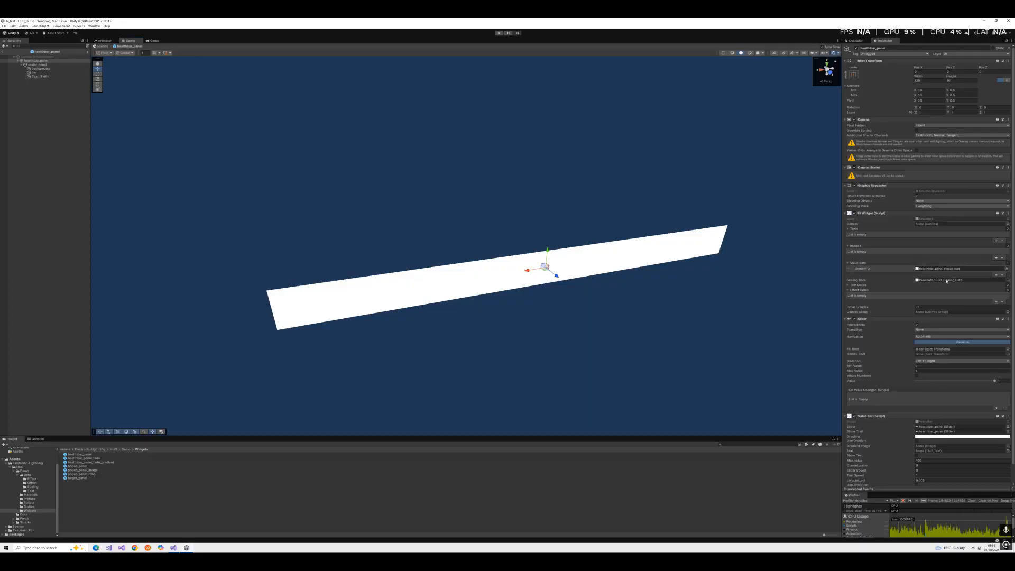
- Run the scene and examine how the health bars scale with camera distance under the assigned scaling data
click(500, 33)
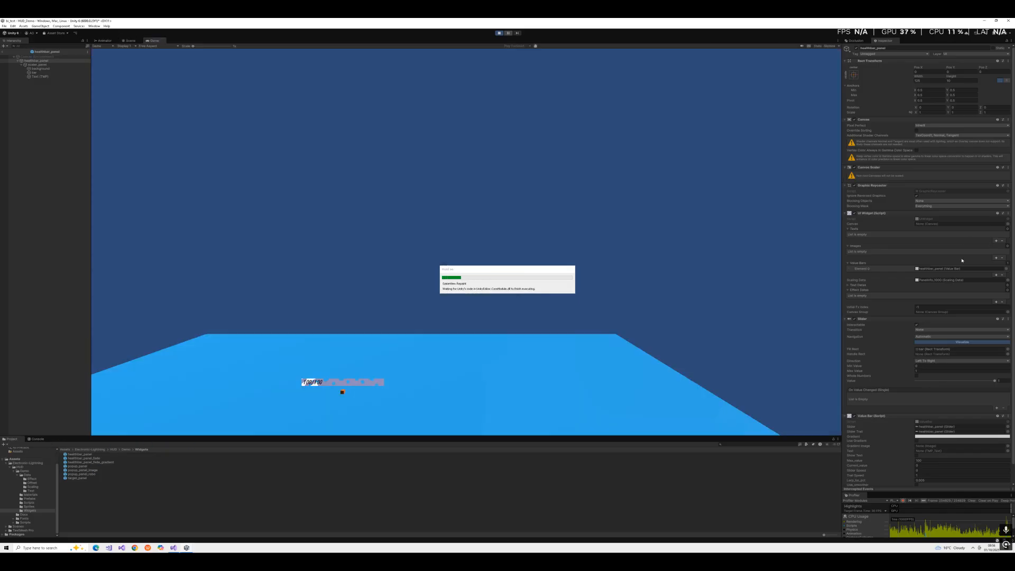
double_click(943, 281)
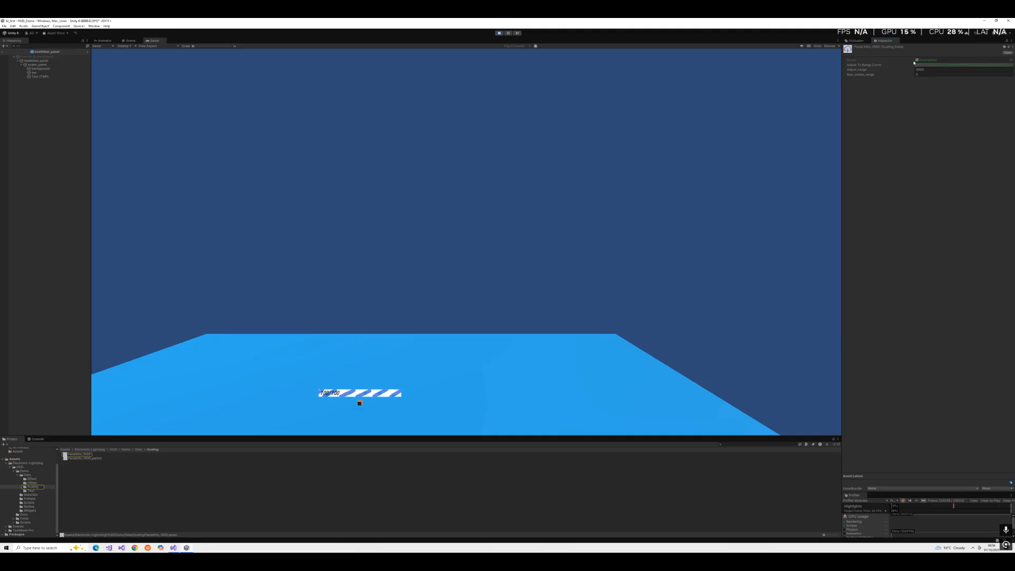
mouse_move(598, 203)
right_down()
mouse_move(467, 310)
mouse_move(594, 338)
mouse_move(620, 319)
right_up()
key(s)
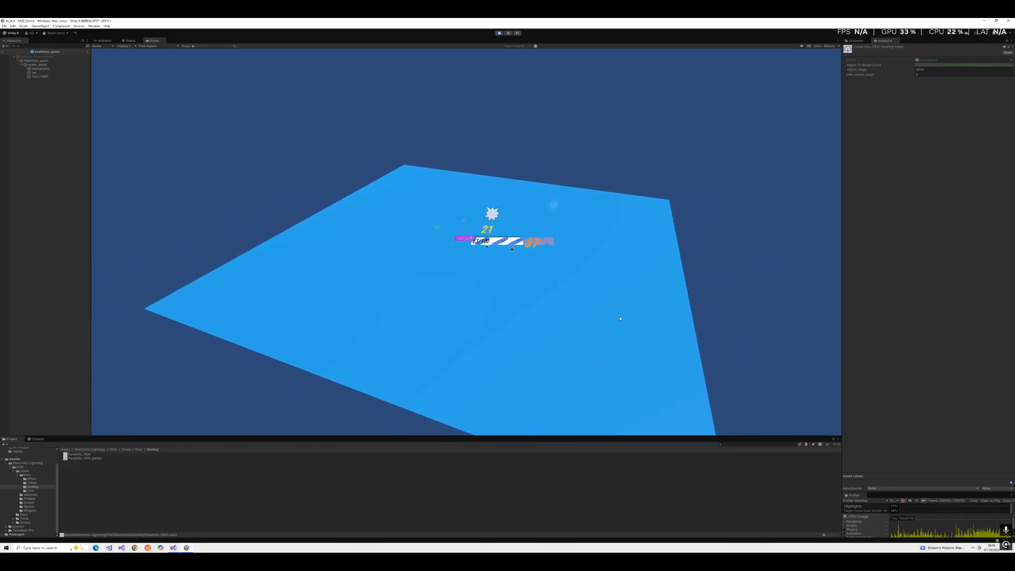
right_drag(619, 317, 599, 330)
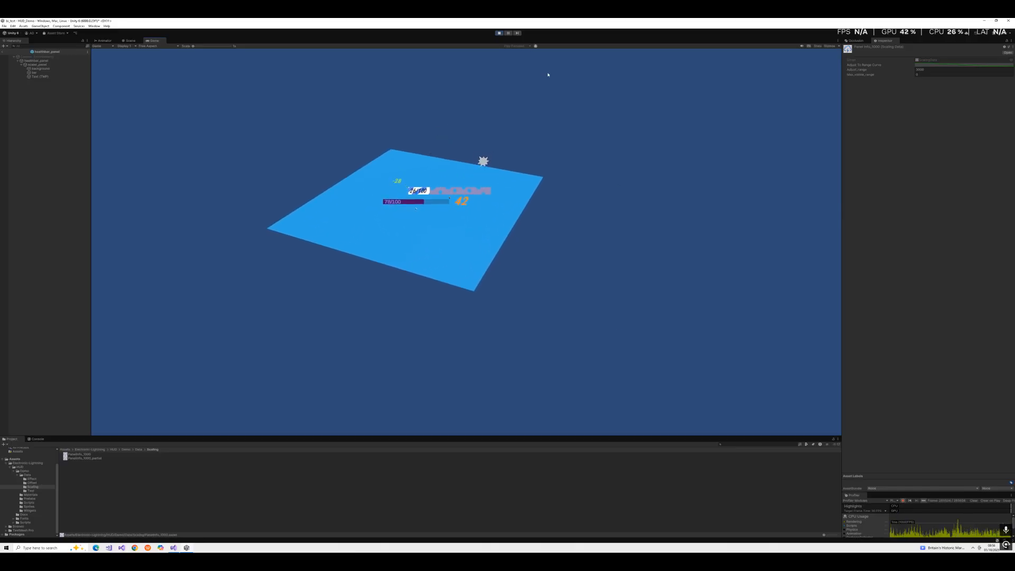
click(499, 33)
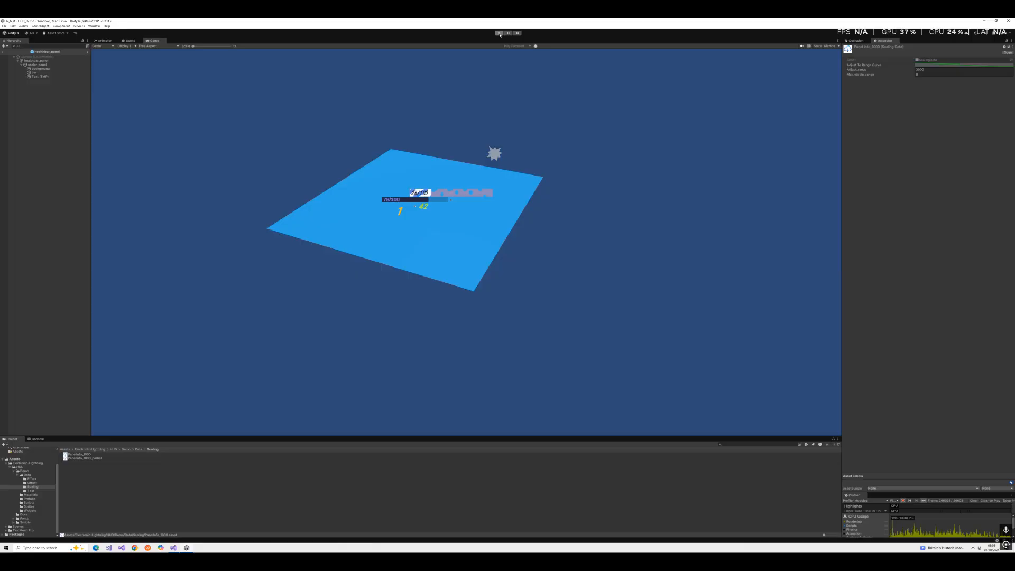
- Return to the HUD_Demo scene and inspect the health cube's target offset data and the Display_manager's widget prefabs
click(2, 51)
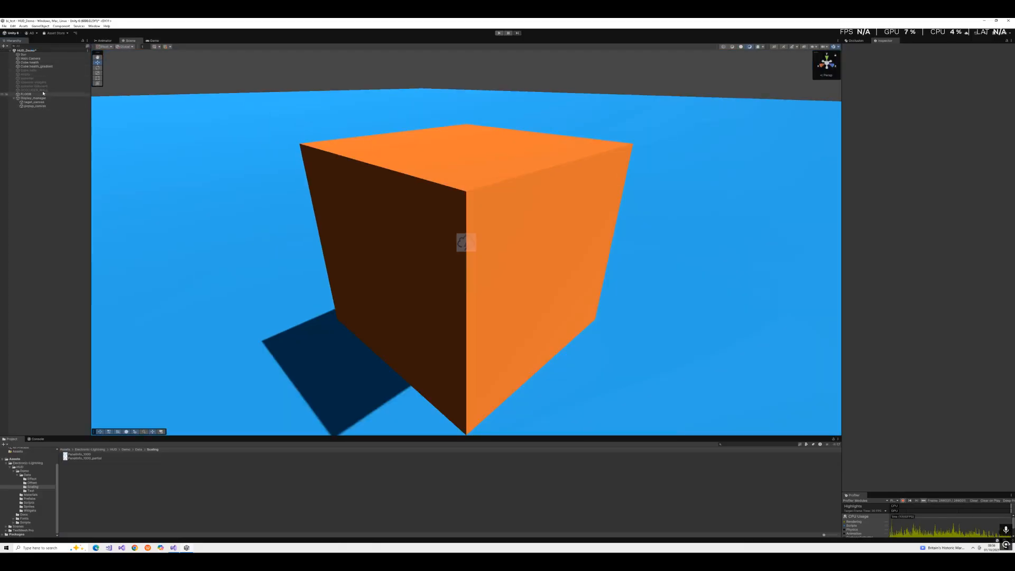
click(46, 62)
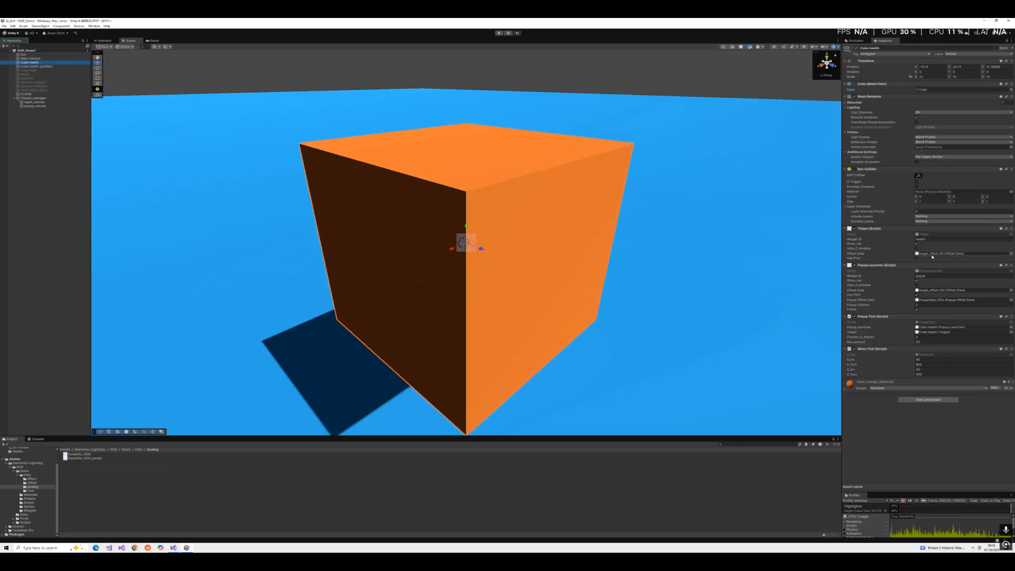
double_click(936, 254)
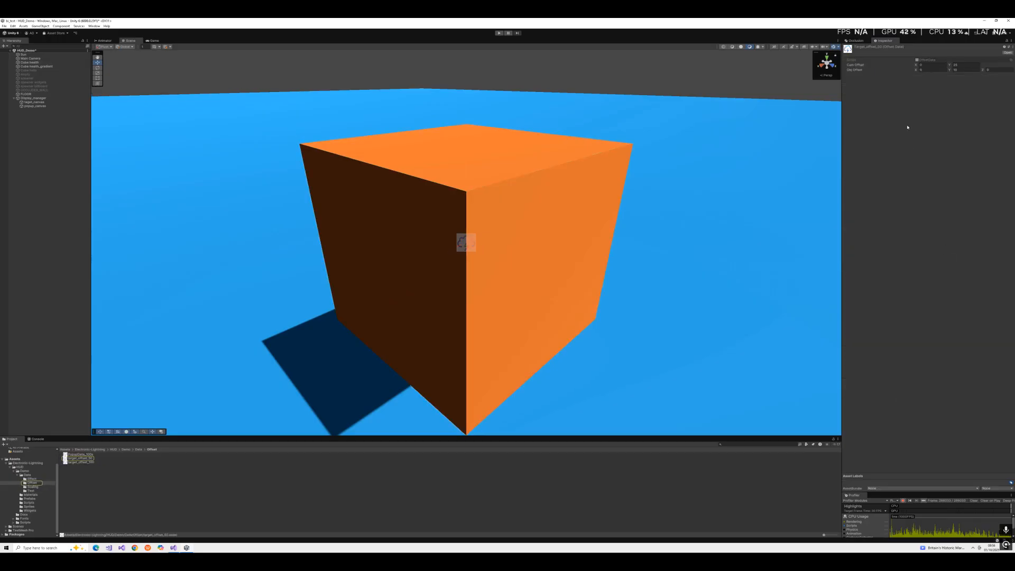
click(37, 63)
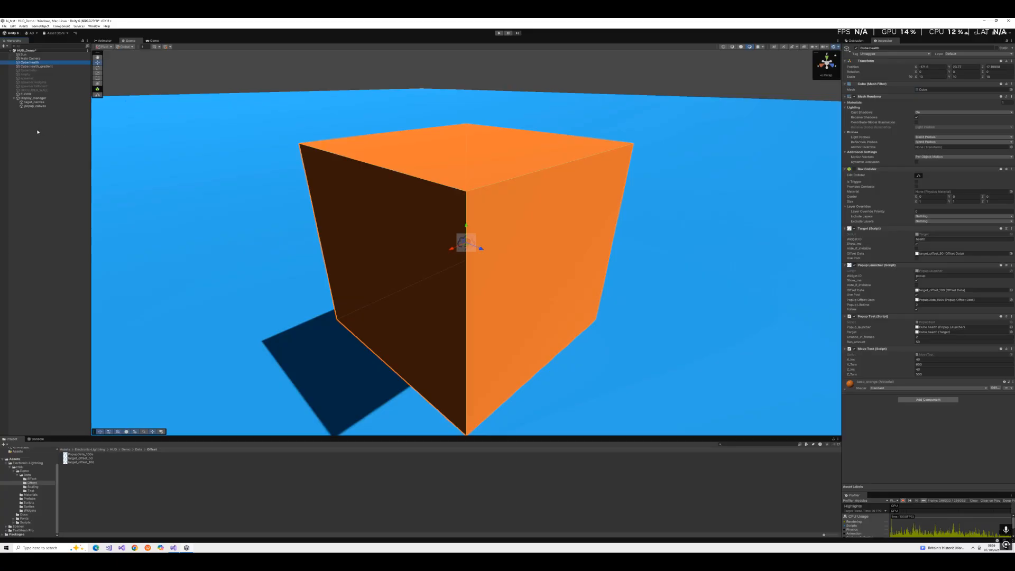
click(33, 99)
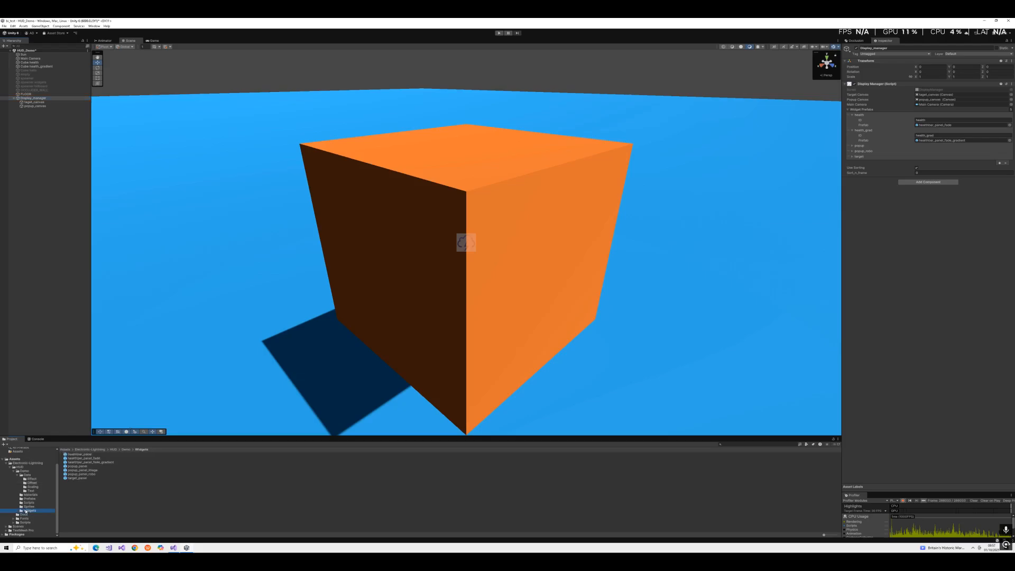
- Assign the first scaling data asset as Scaling Data of the healthbar_panel_fade prefab and run the scene
double_click(98, 459)
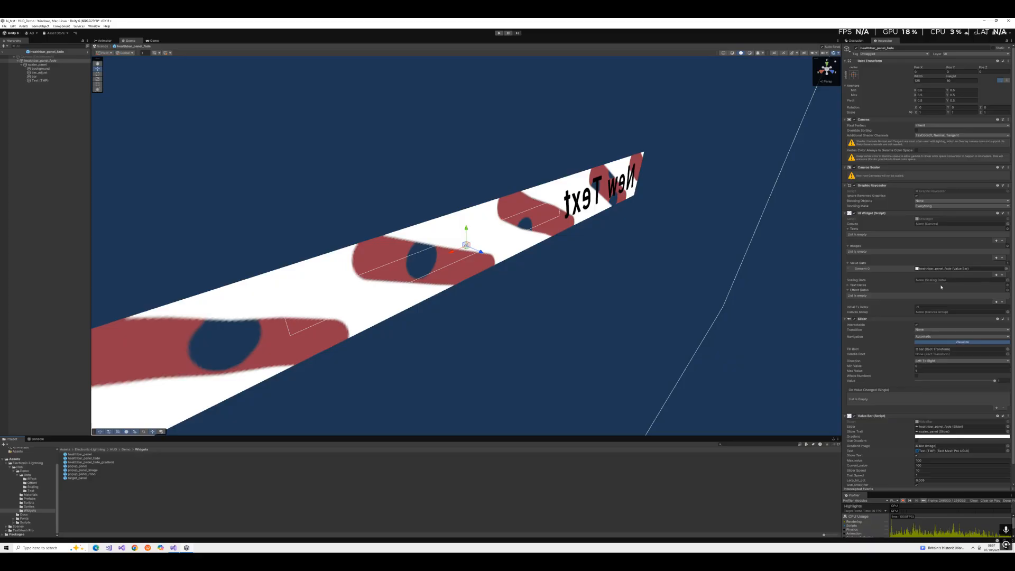
scroll(935, 328, down, 2)
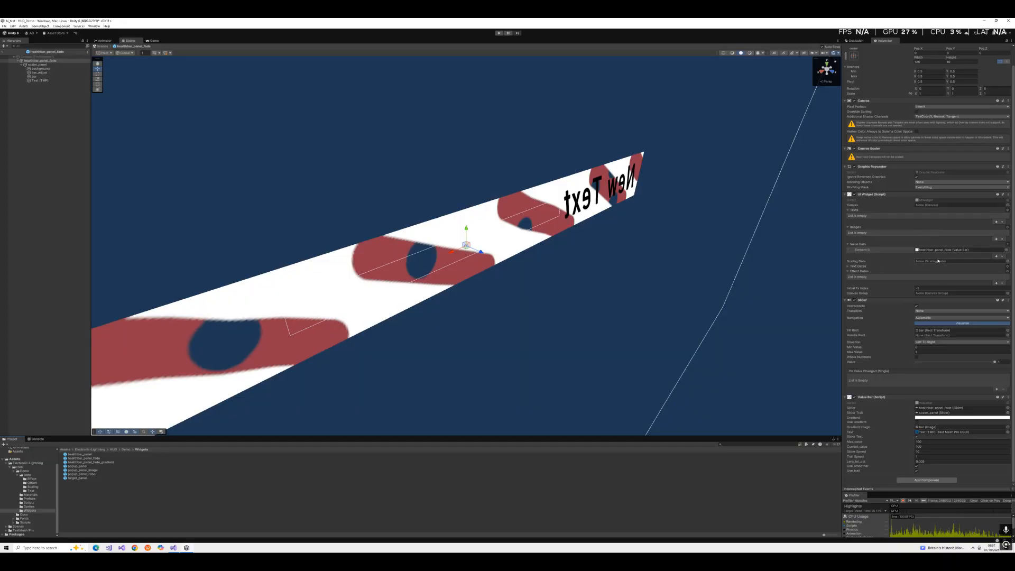
click(1007, 261)
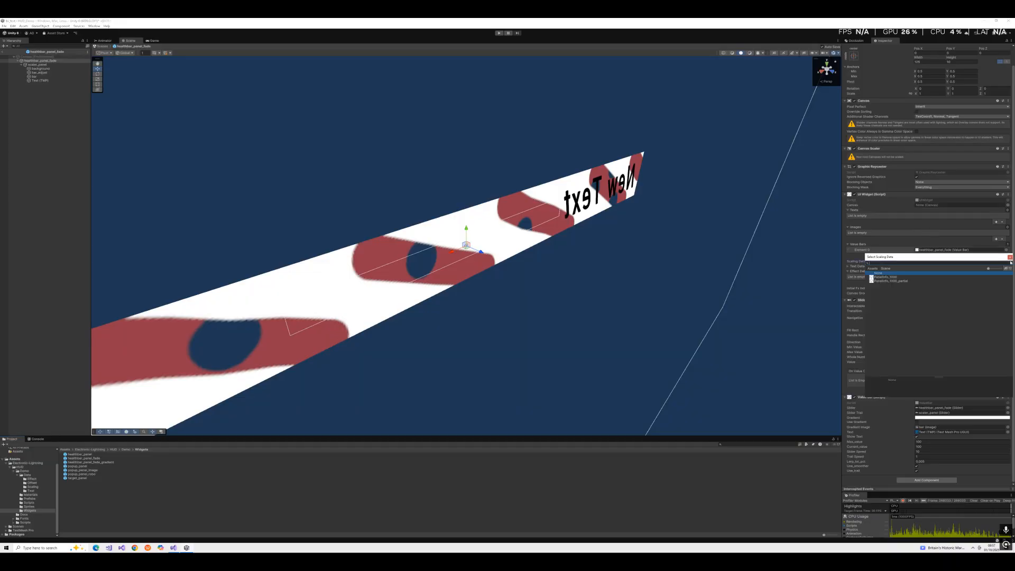
double_click(885, 278)
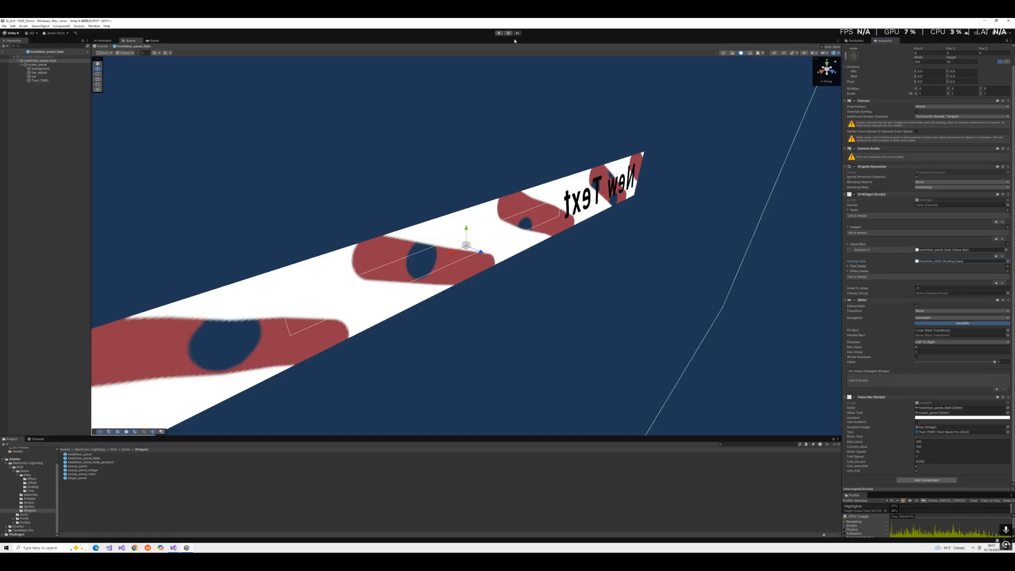
click(498, 33)
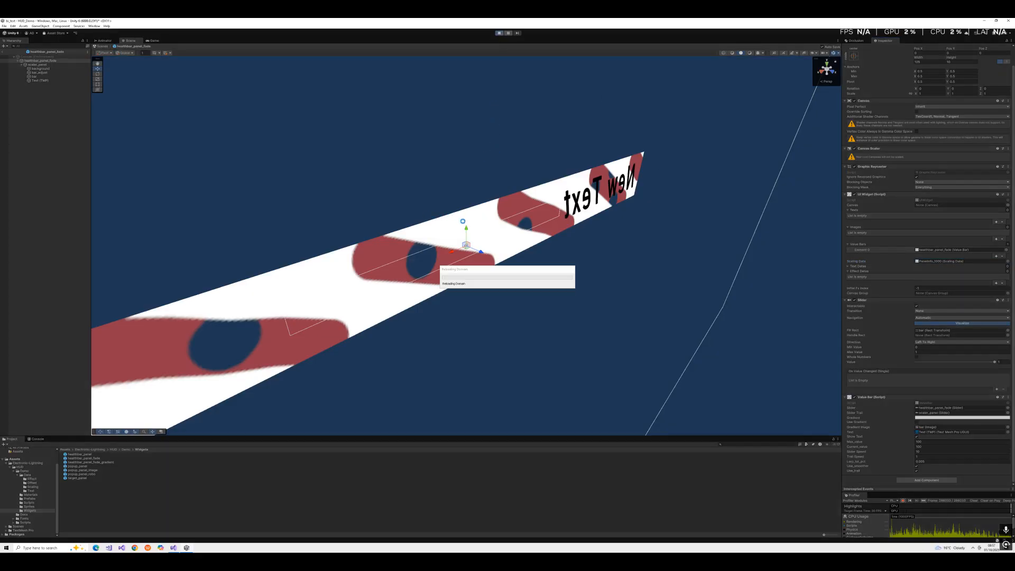
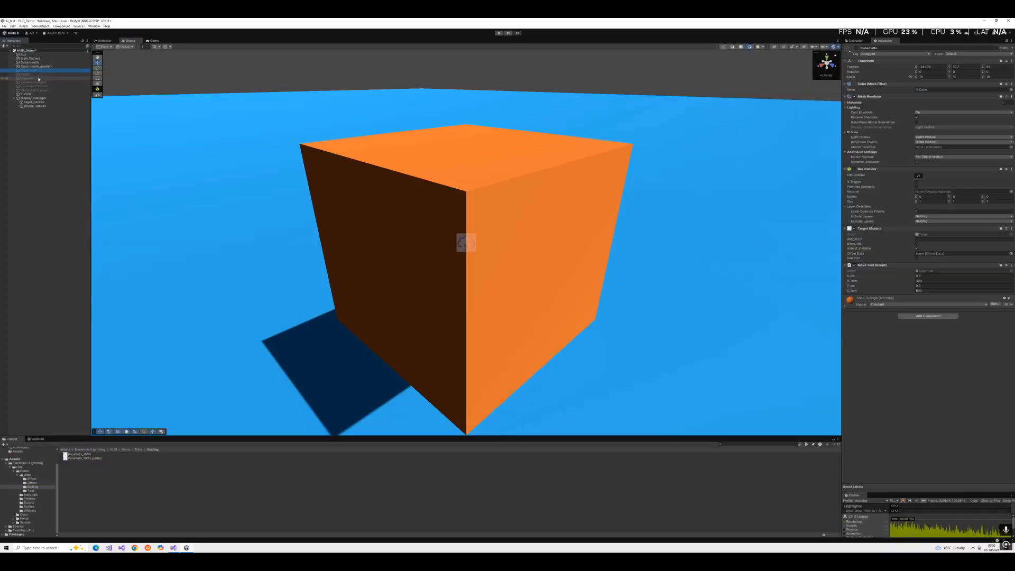
- Deactivate the health and health-gradient cubes, activate the hello cube and run the scene
click(46, 62)
ctrl+click(40, 66)
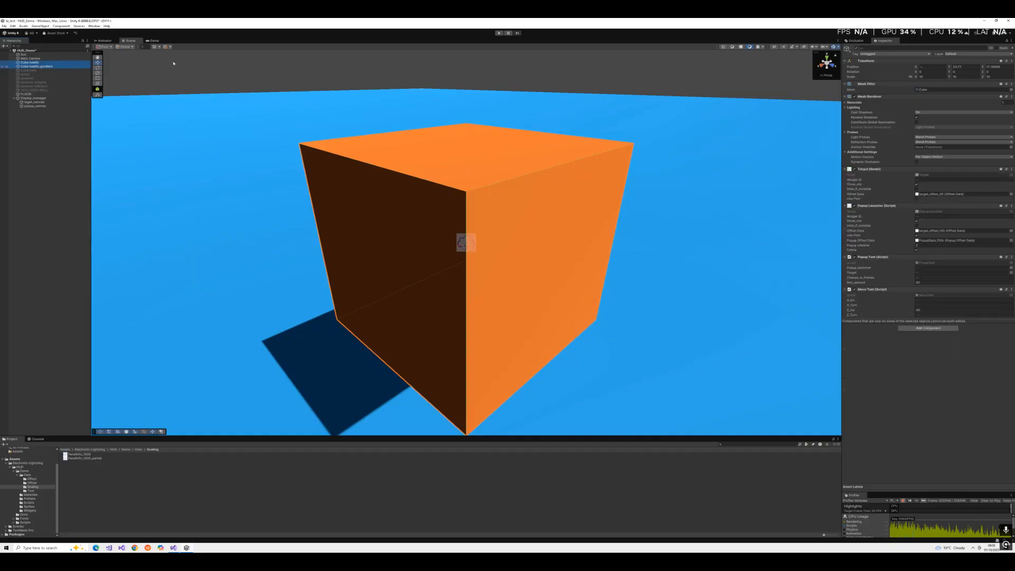
click(857, 48)
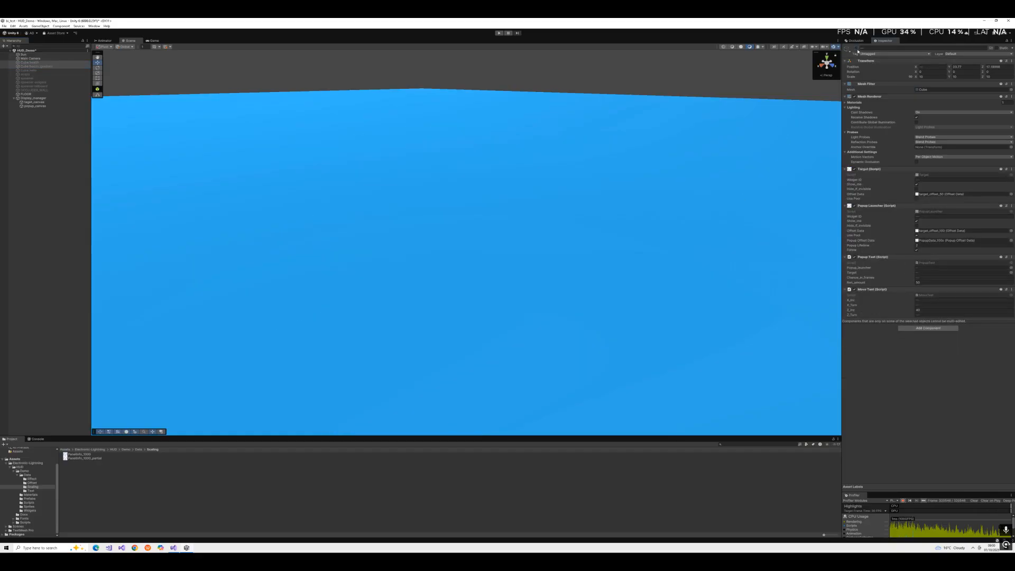
click(21, 71)
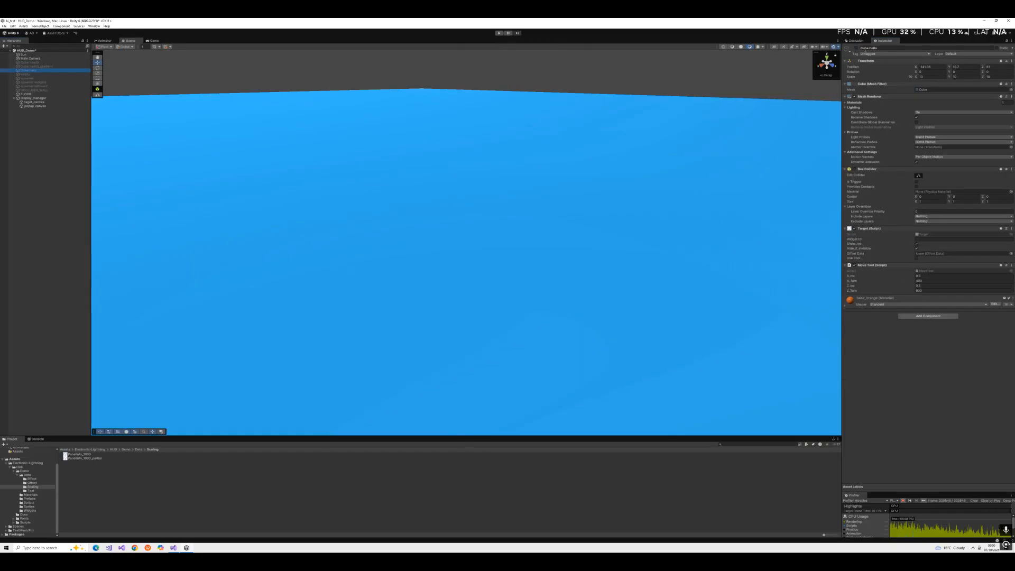
click(498, 33)
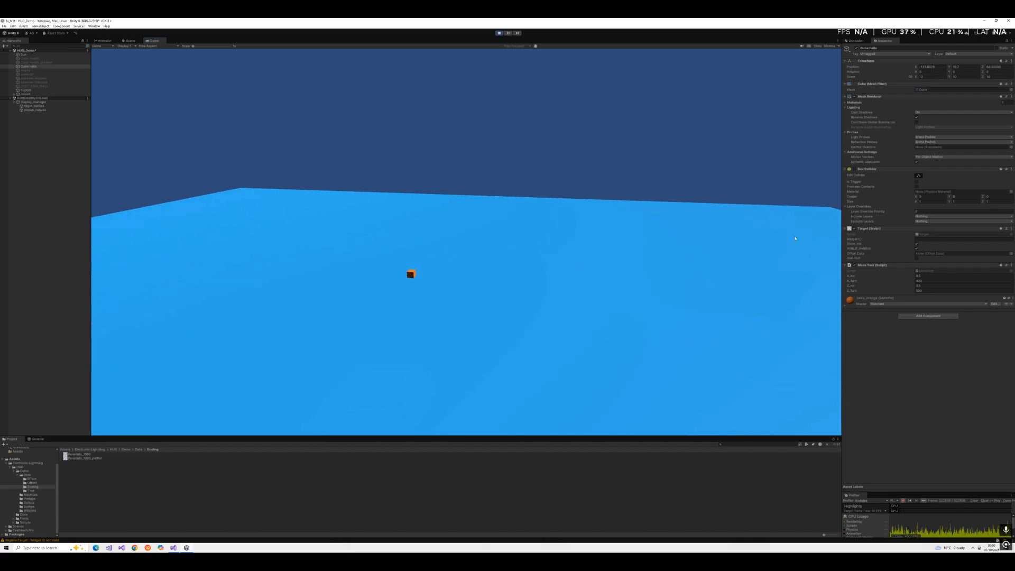
- Set the hello cube's target Widget ID to target, matching the target entry in the Display_manager, and run the scene
click(498, 33)
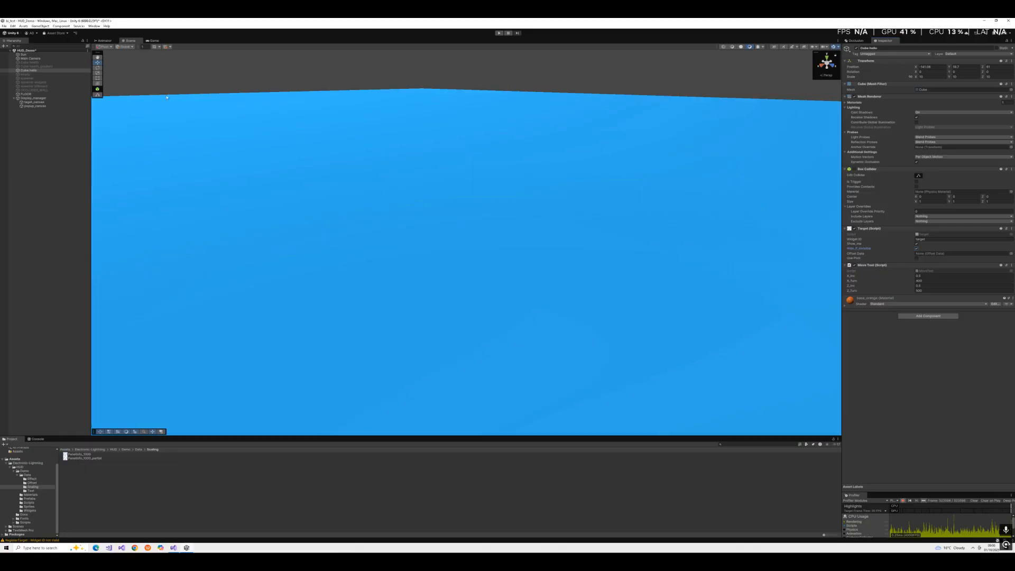
click(14, 98)
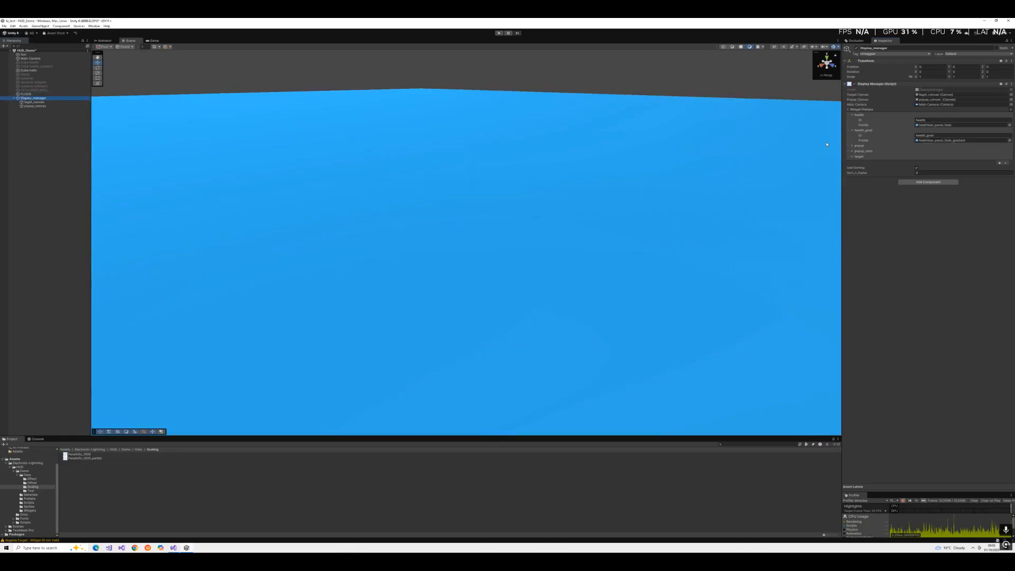
click(853, 157)
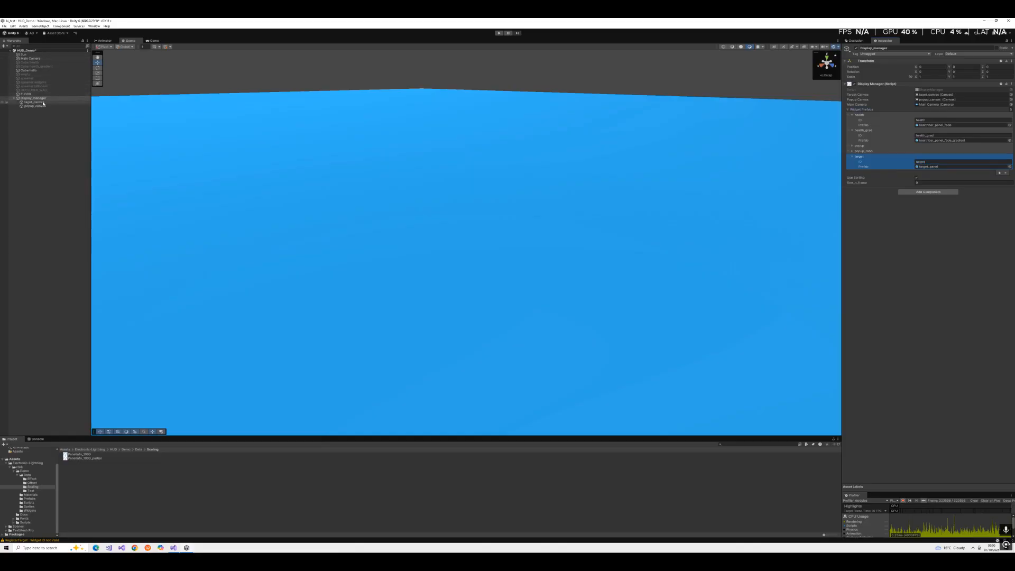
click(500, 33)
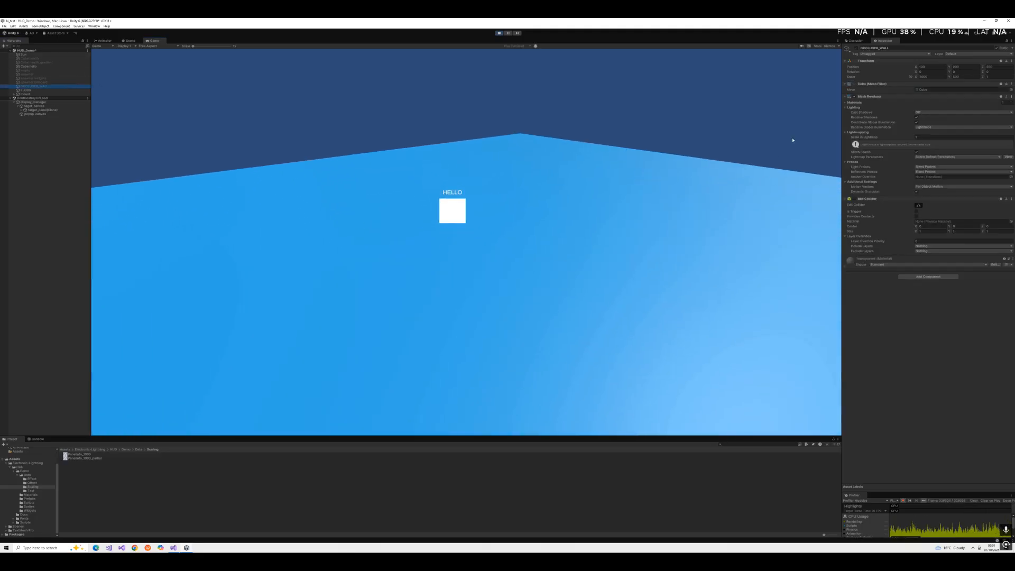
- Activate OCCLUDER_WALL in the running scene to test occlusion of the hello cube's target panel, and restart the scene
click(856, 48)
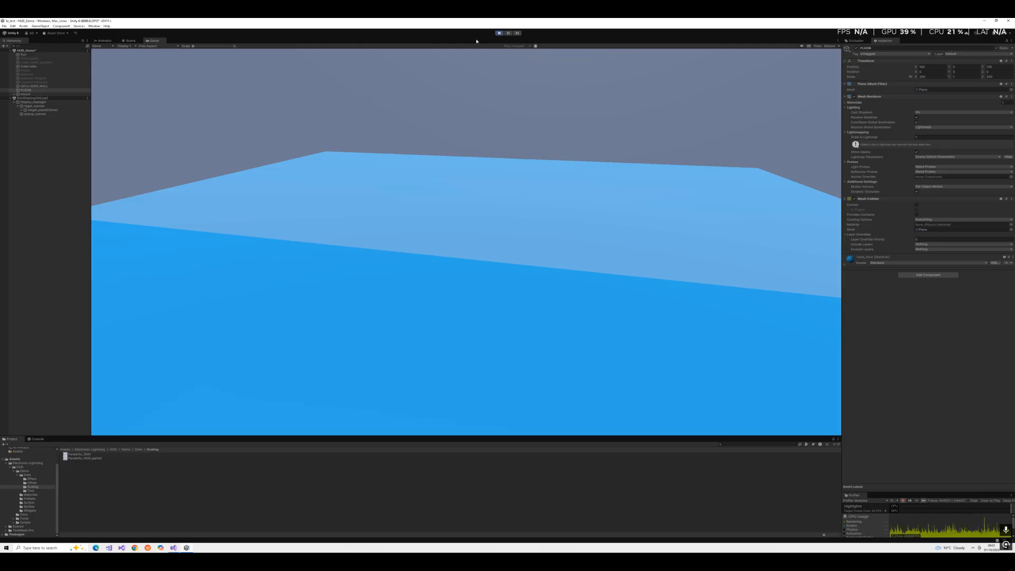
click(22, 109)
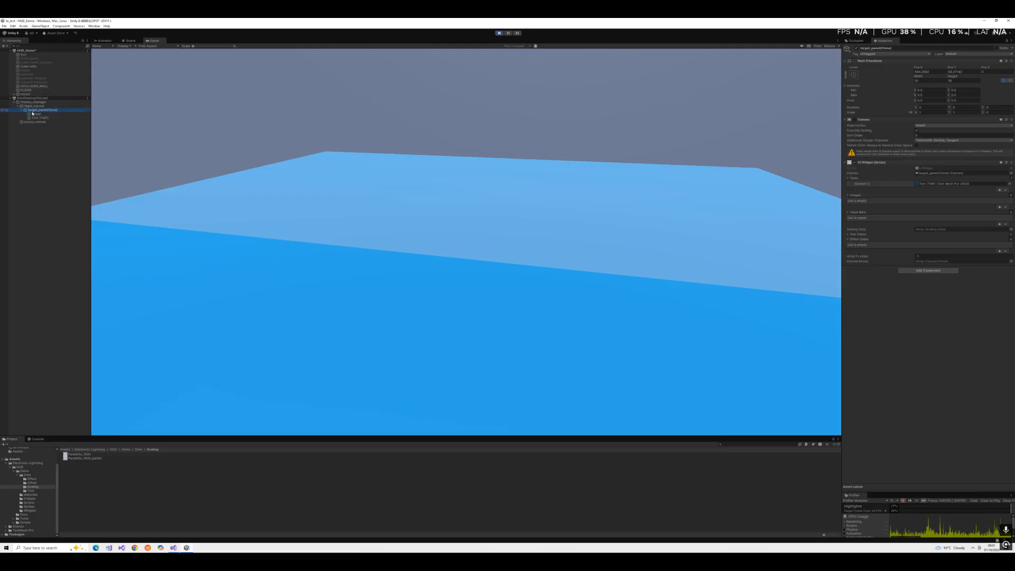
click(499, 33)
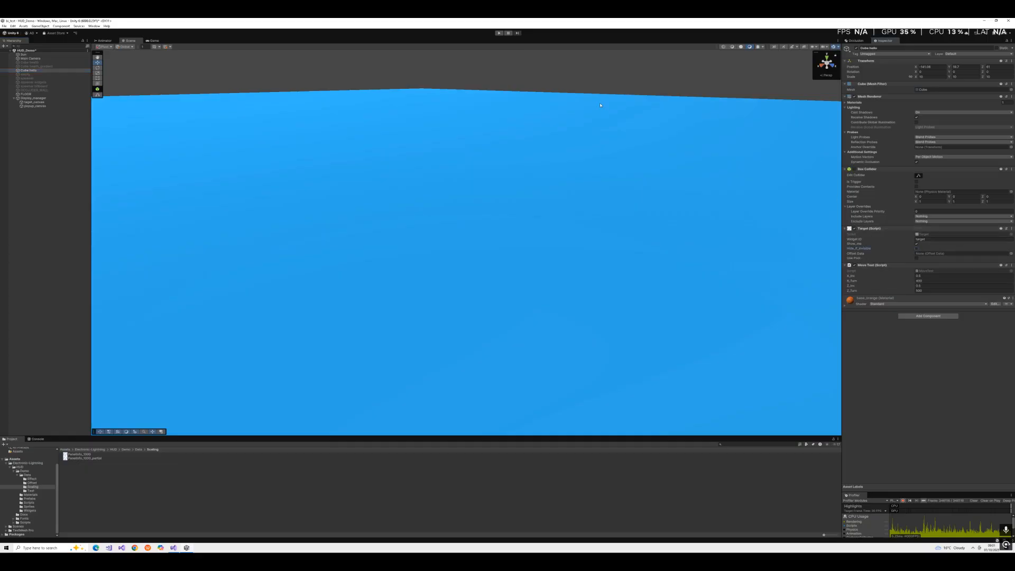
click(497, 32)
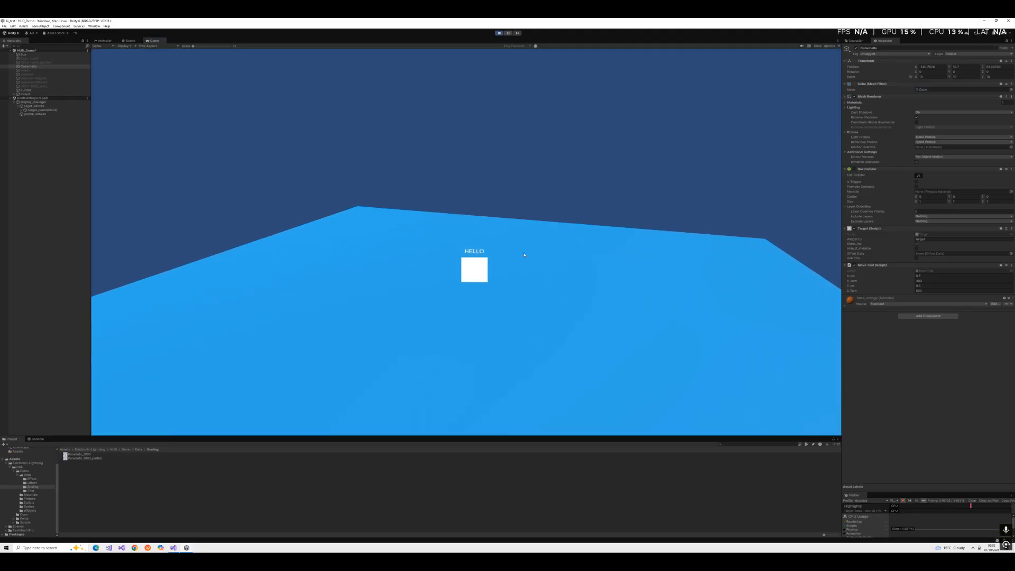
- Activate OCCLUDER_WALL in the running scene and move the camera until the wall stands in front of the hello cube
click(31, 86)
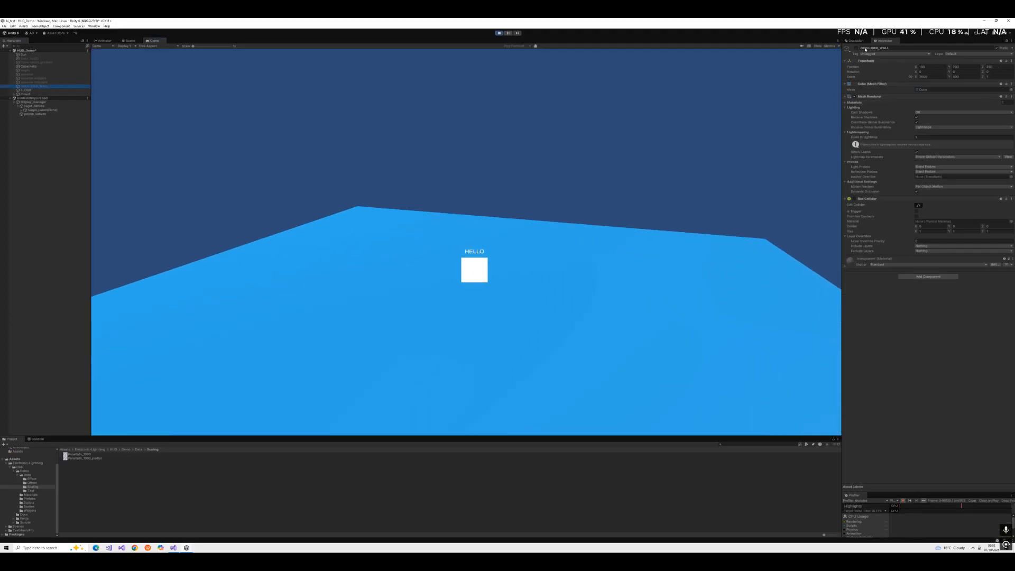
click(857, 47)
right_drag(483, 211, 200, 20)
key(d)
key(a)
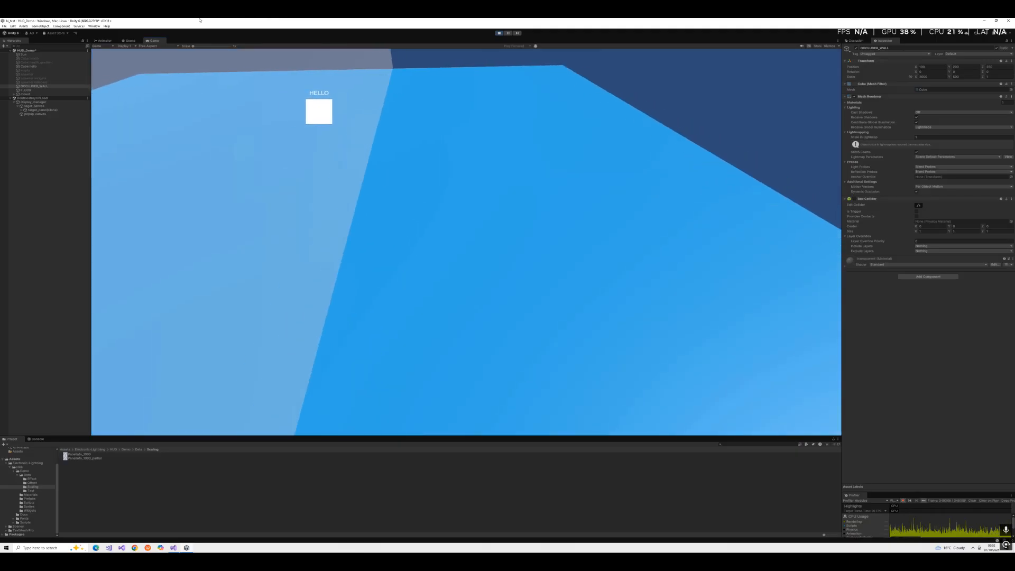
key(d)
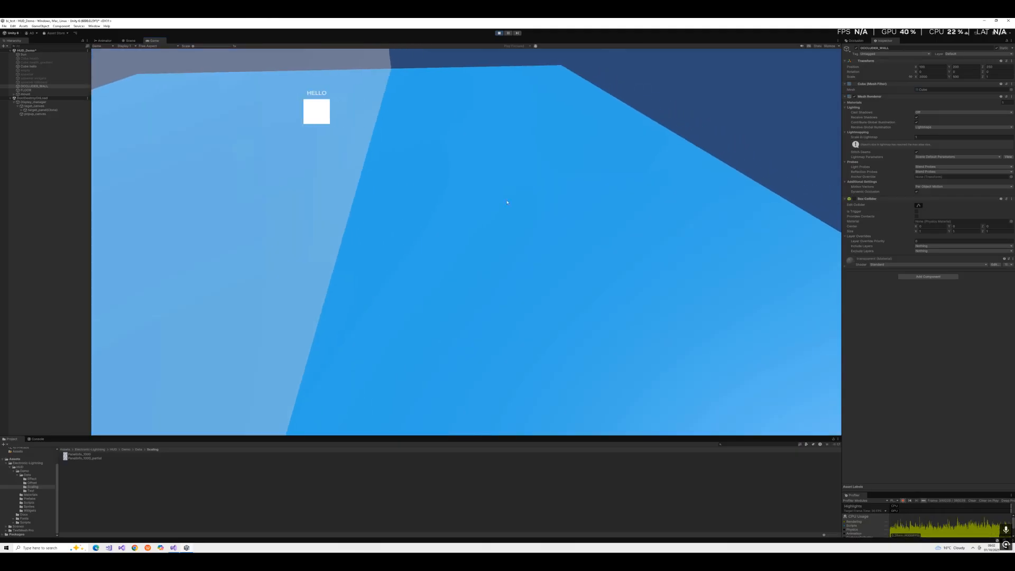
right_drag(197, 29, 249, 156)
key(a)
right_drag(505, 304, 828, 146)
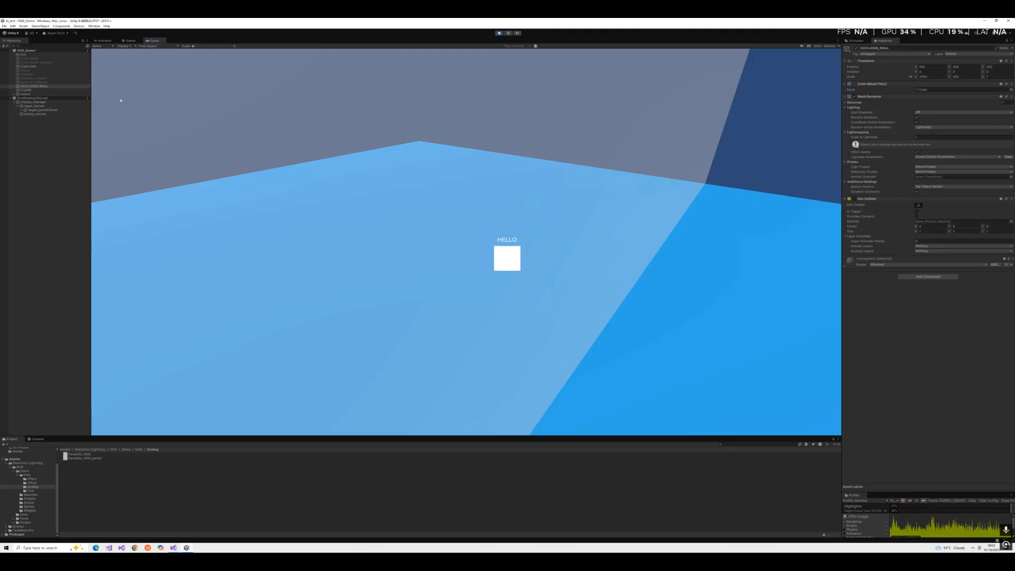
- Toggle the occlusion-hiding option of the hello cube's Target script on and off, and compare its panel behind and clear of the wall
click(28, 66)
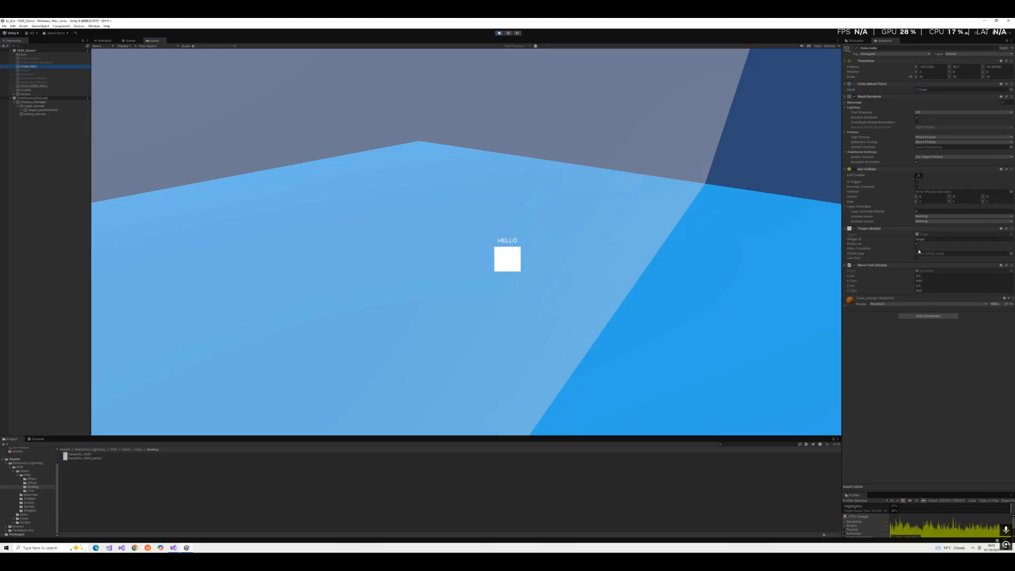
click(917, 249)
click(917, 249)
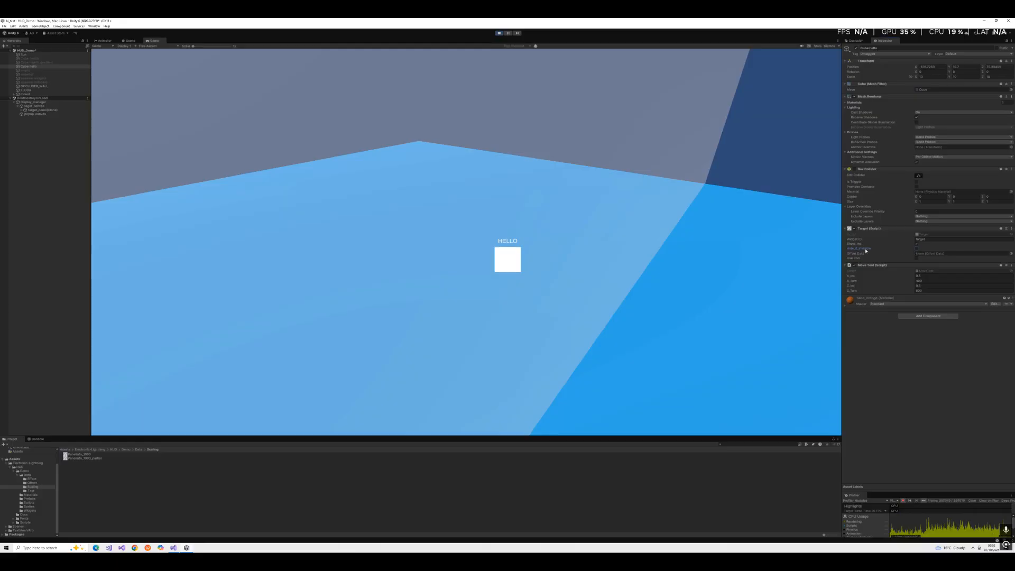
click(917, 249)
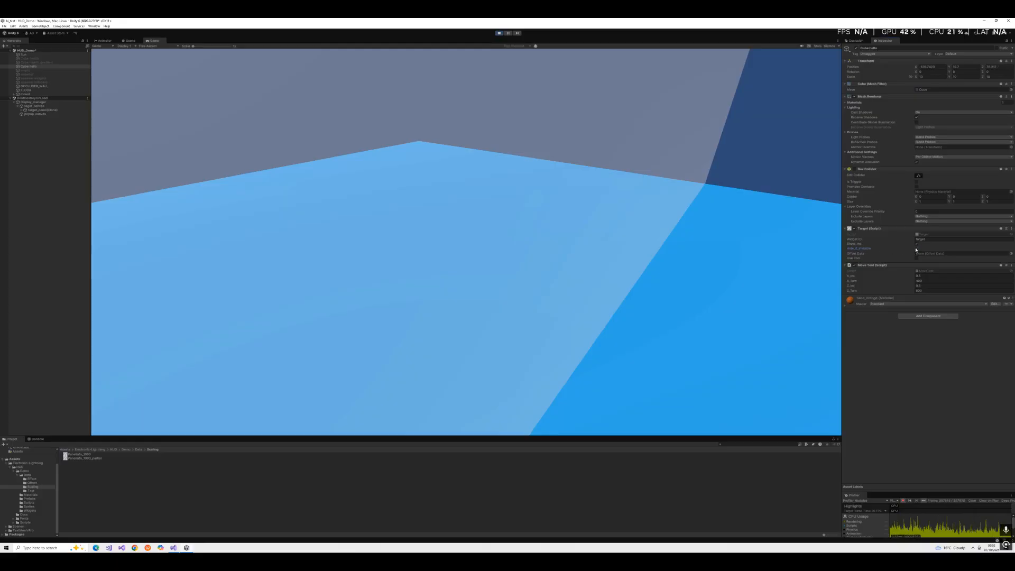
click(917, 249)
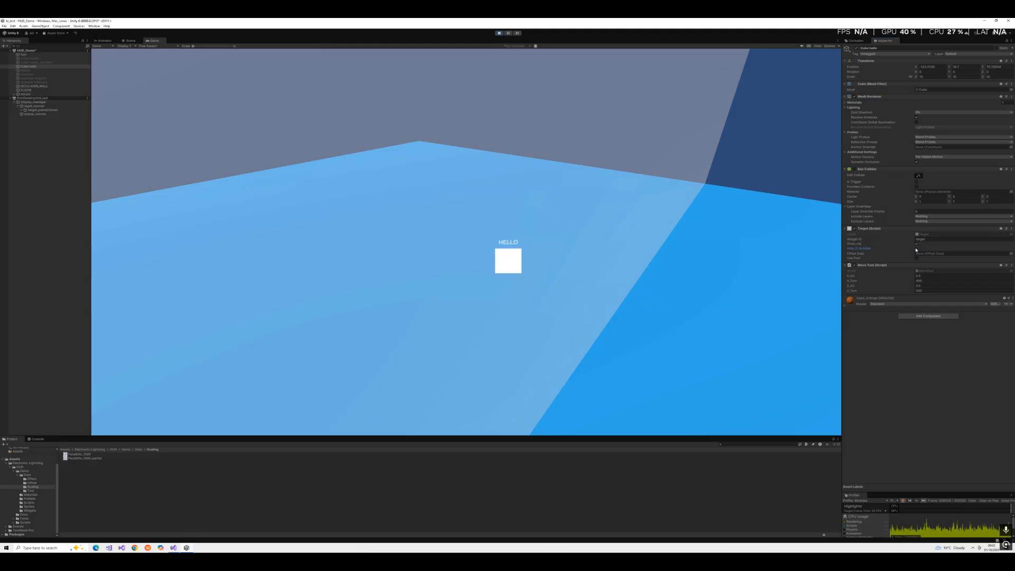
click(916, 249)
click(917, 249)
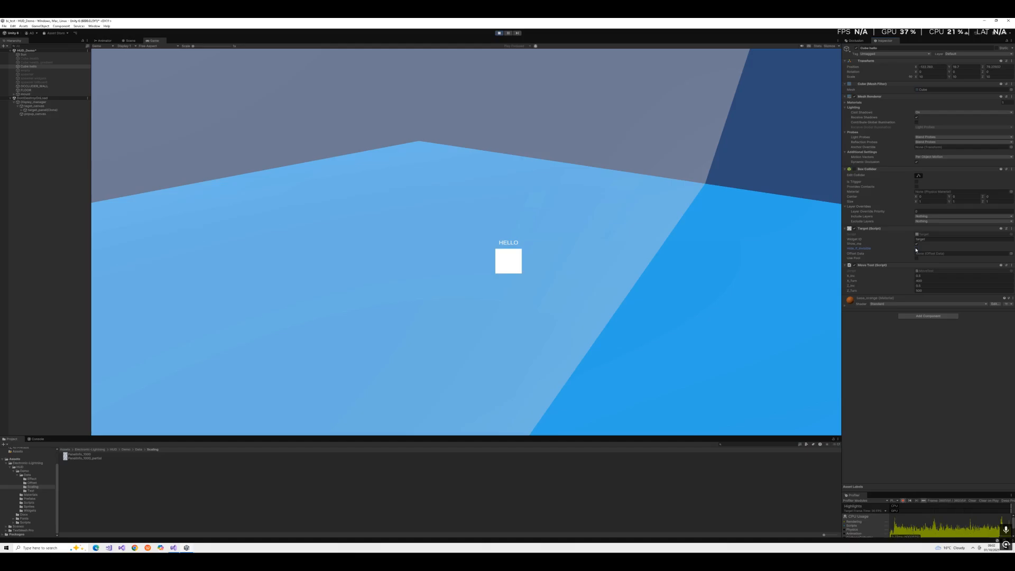
click(917, 249)
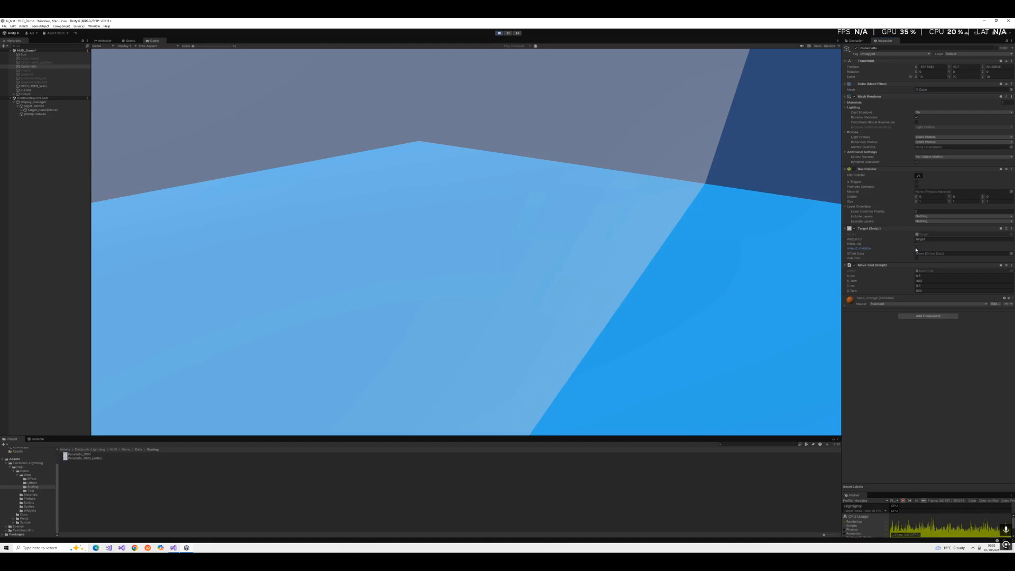
click(916, 249)
click(917, 249)
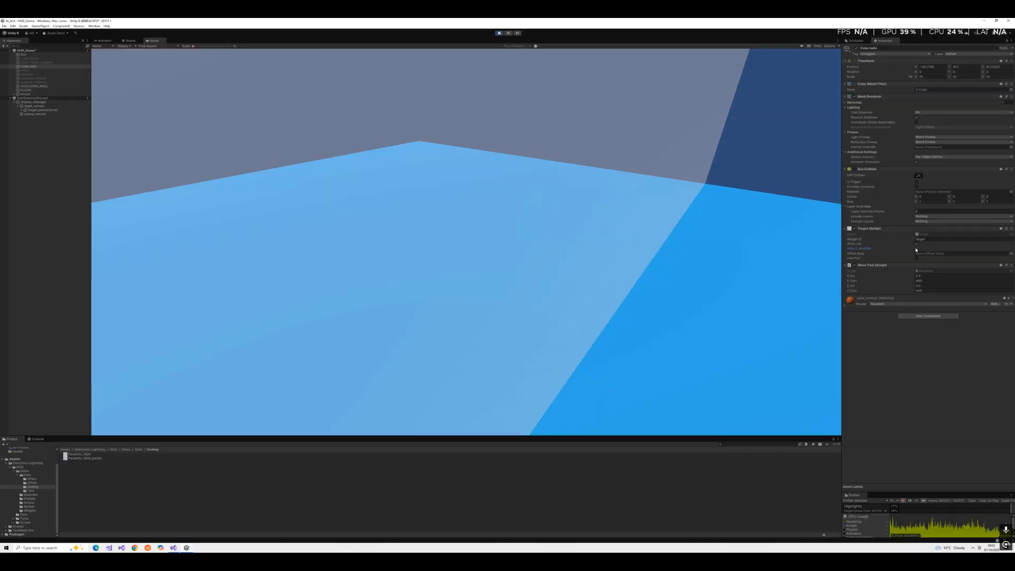
click(916, 248)
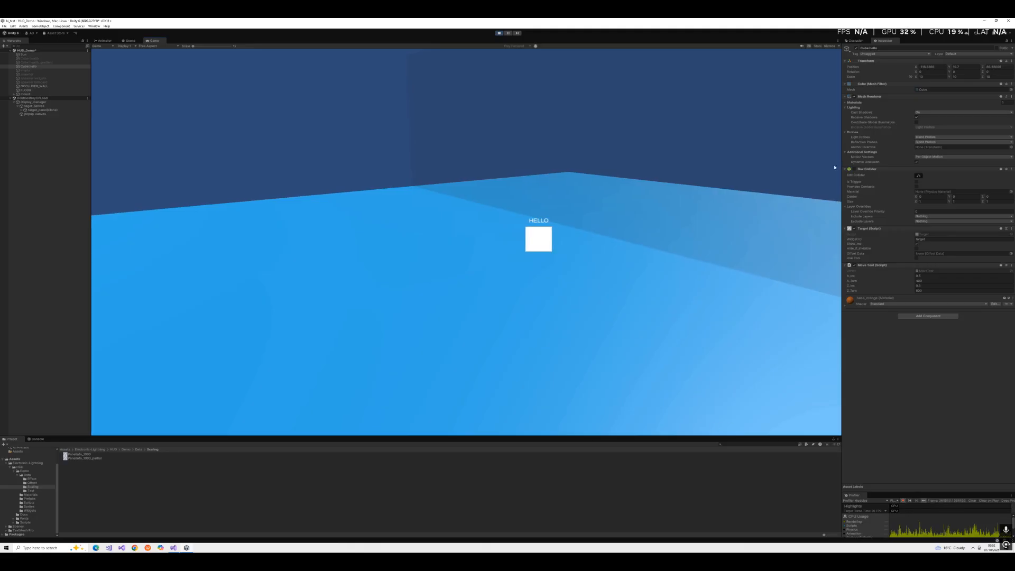
- Switch the Display_manager off and on again in the running scene, and view the hello cube's panel from several camera angles
click(34, 106)
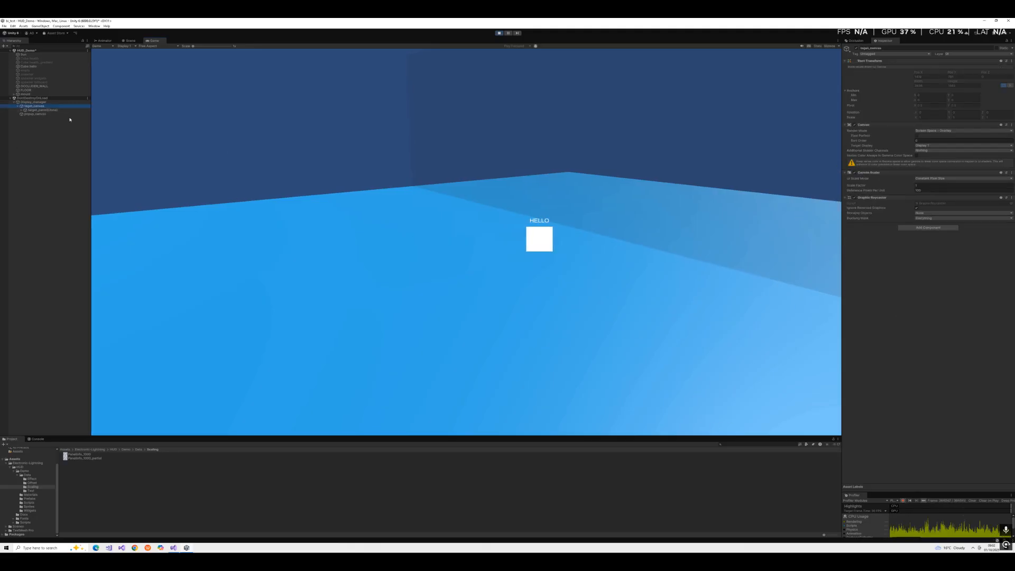
click(33, 102)
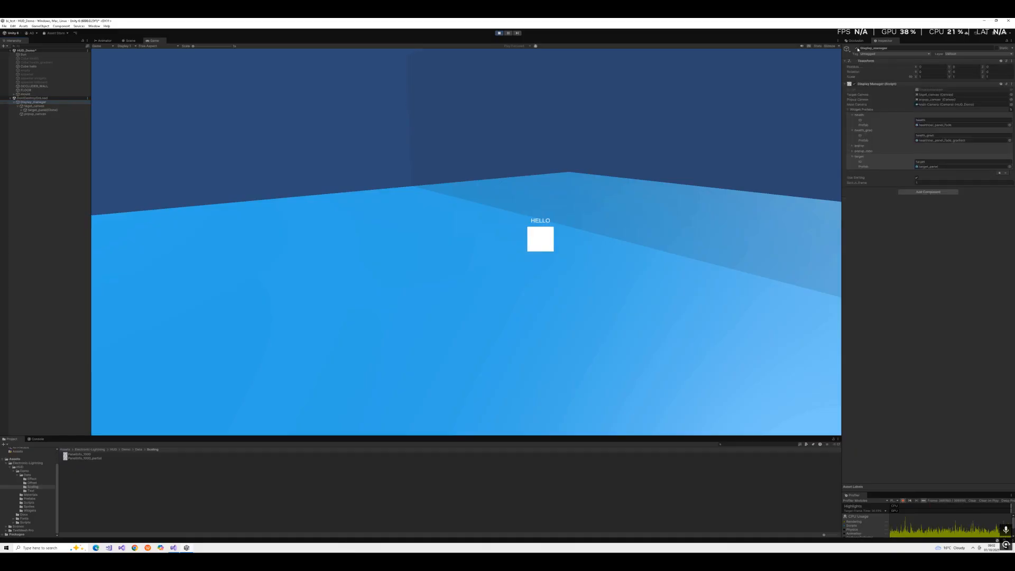
click(856, 48)
click(856, 48)
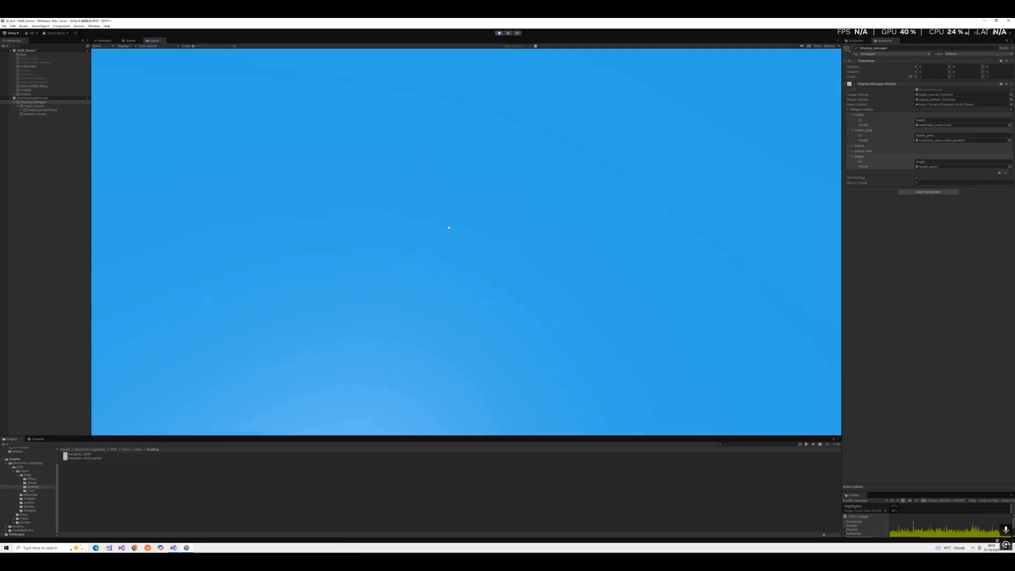
right_drag(448, 227, 217, 106)
right_drag(497, 222, 409, 288)
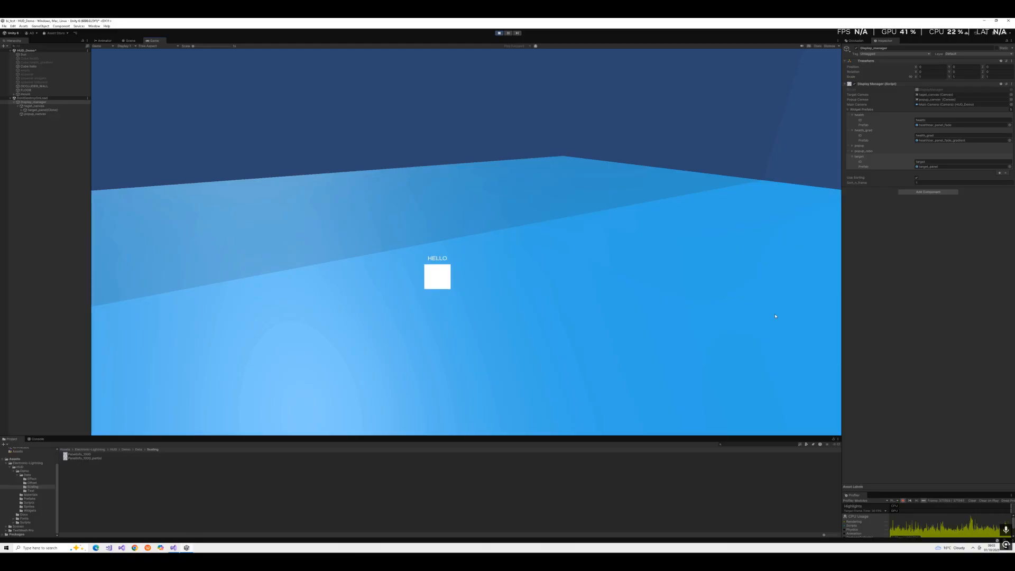
right_drag(526, 259, 876, 290)
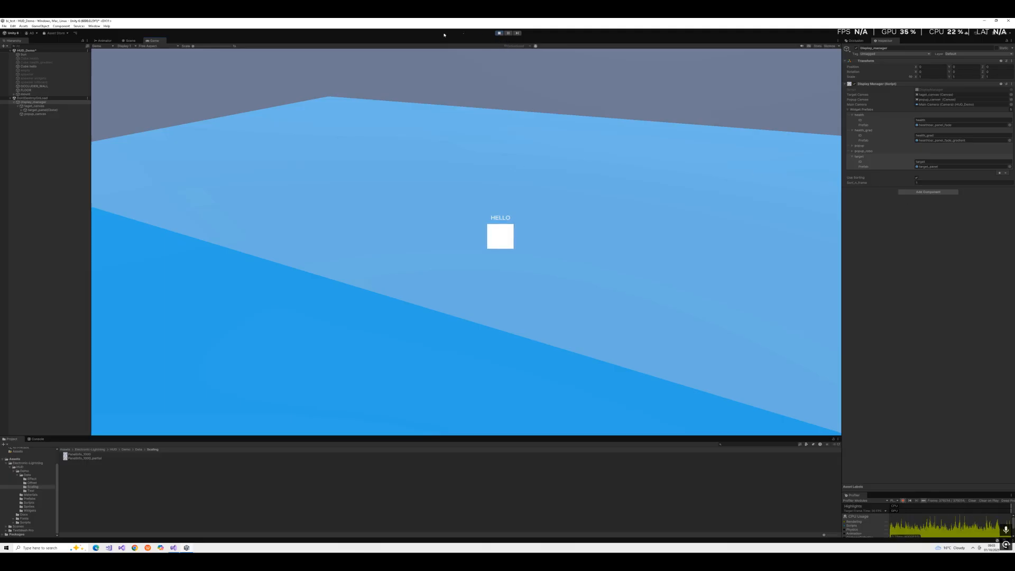
- Stop the scene, deactivate the hello cube, activate the empty object carrying a Target script, and run the scene
key(ctrl+p)
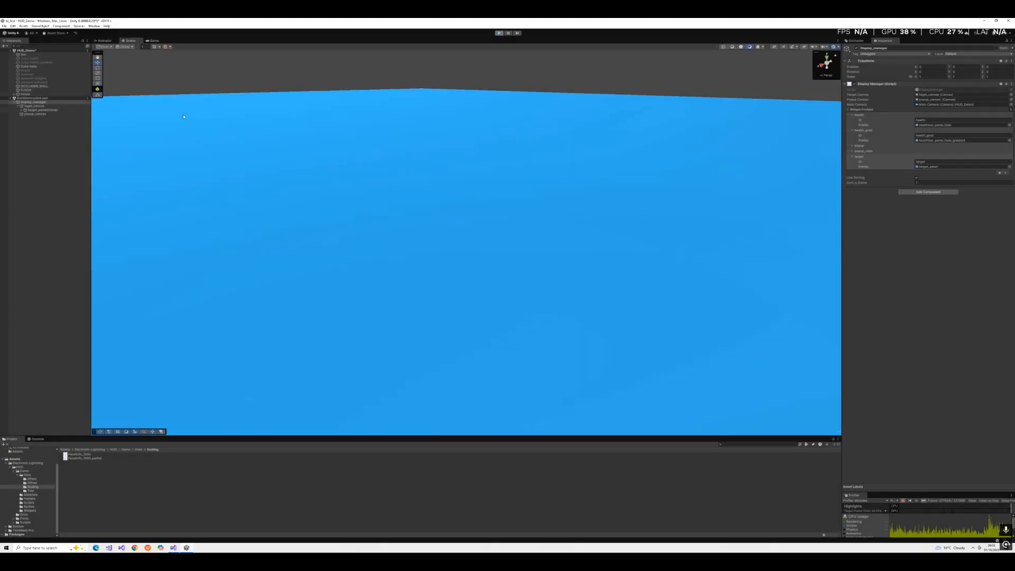
click(29, 71)
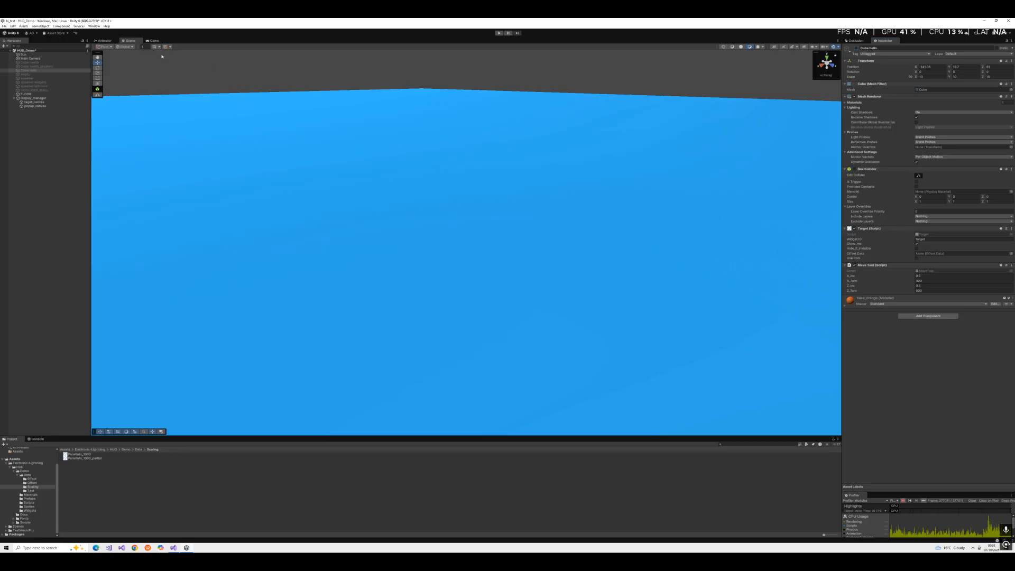
click(72, 74)
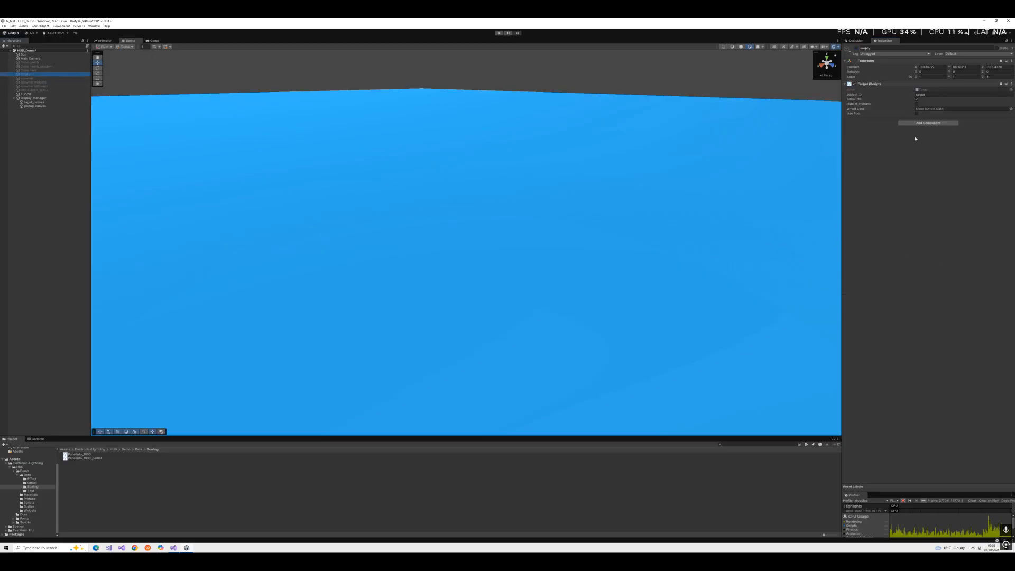
click(495, 33)
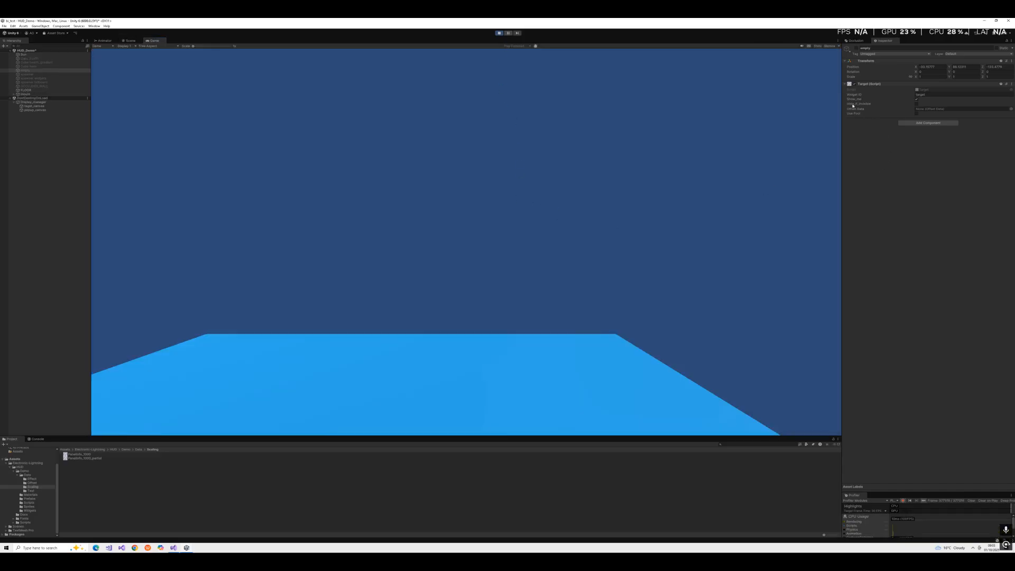
right_drag(476, 205, 321, 180)
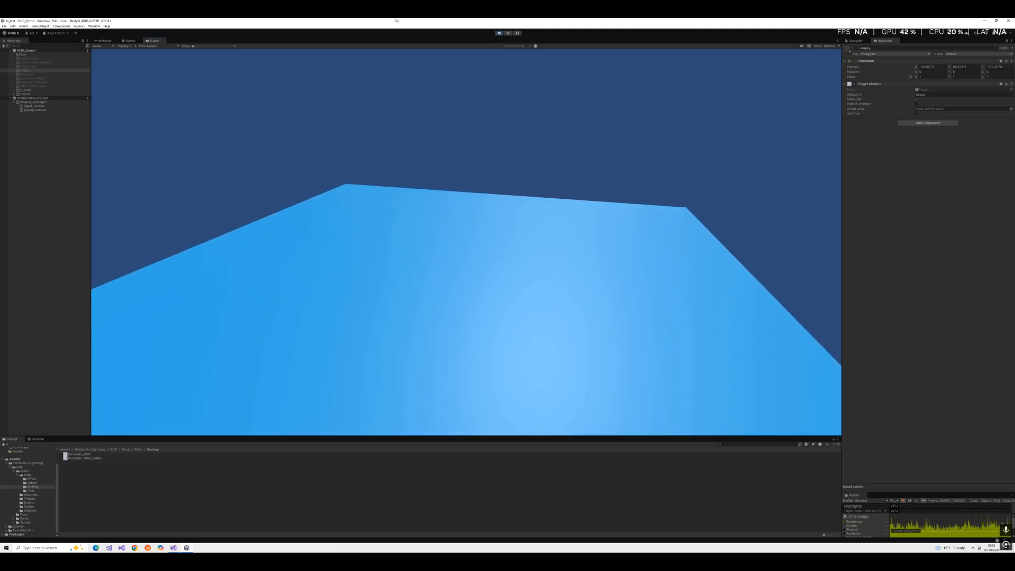
click(499, 33)
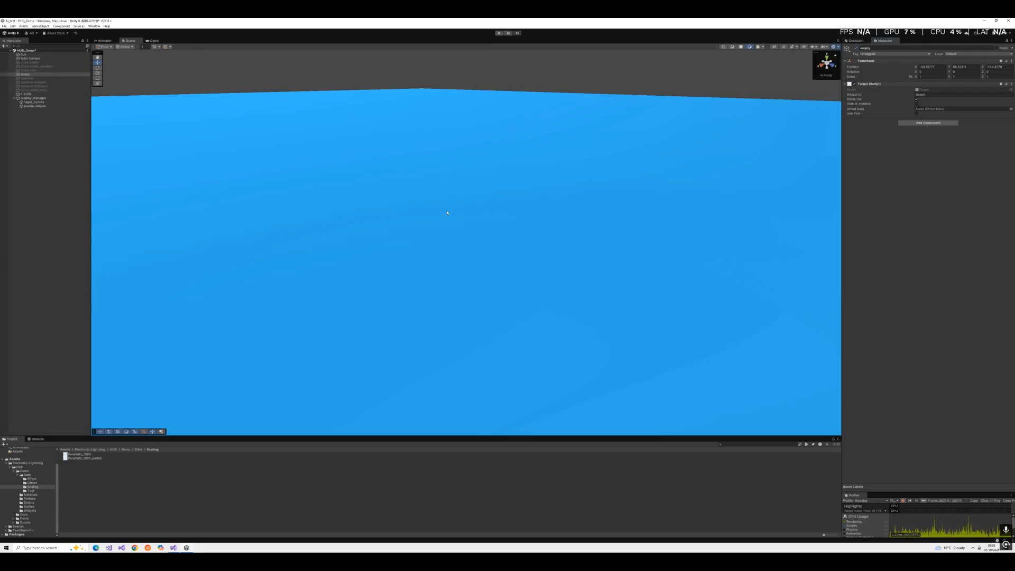
click(498, 33)
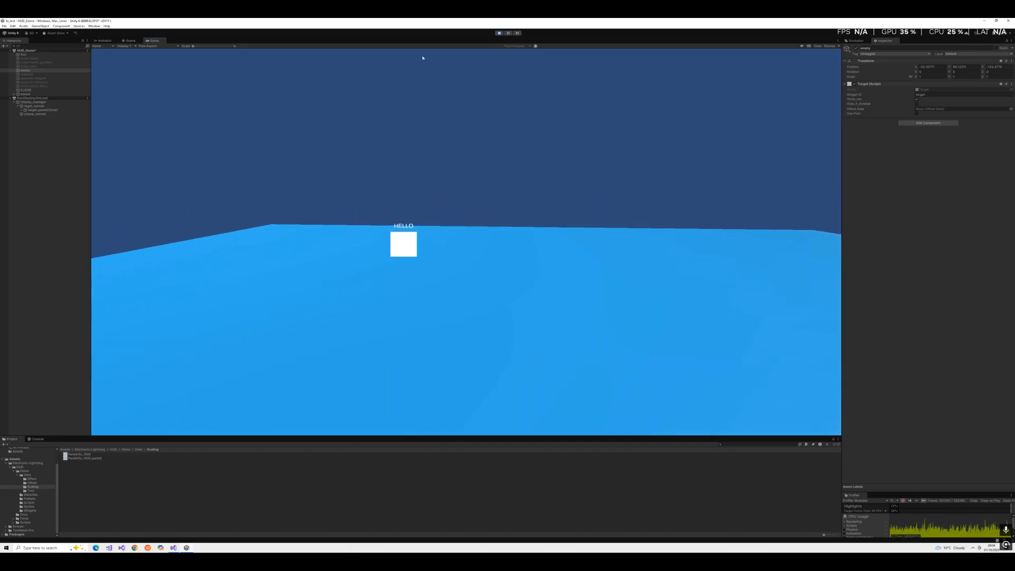
- Stop the scene, deactivate the empty object, activate the spawner, and run the scene to view the spawned targets
click(499, 33)
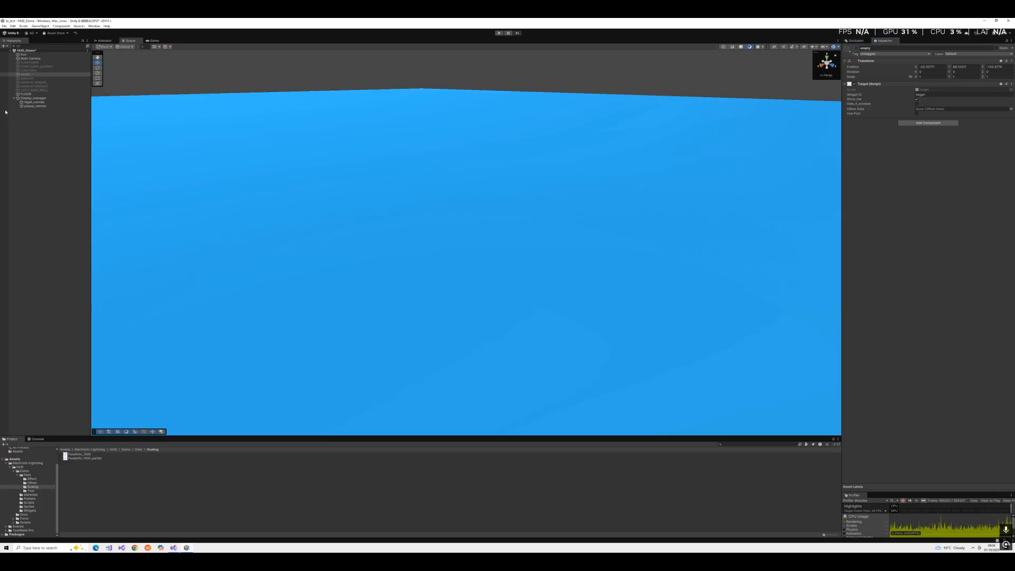
click(30, 79)
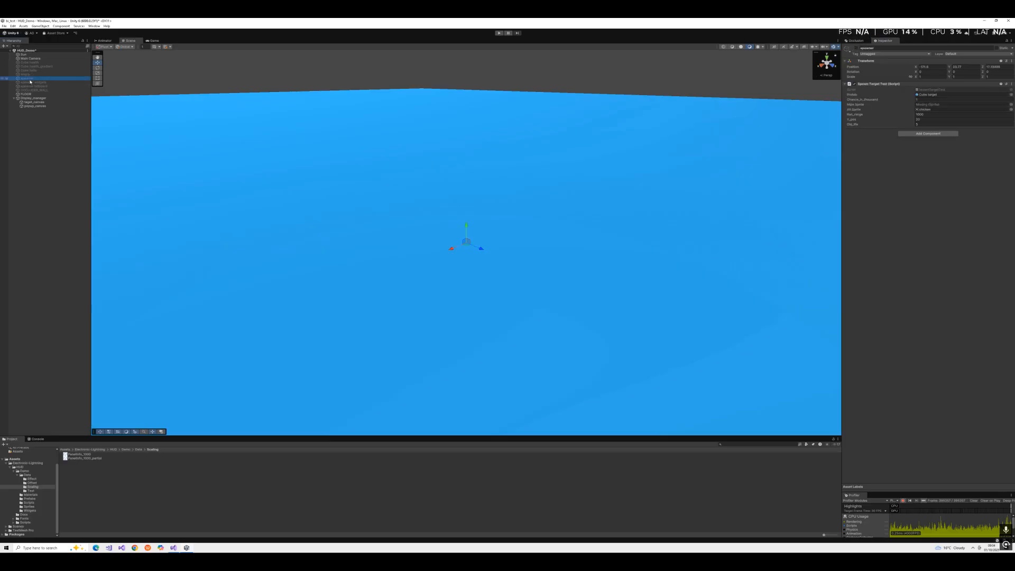
click(498, 33)
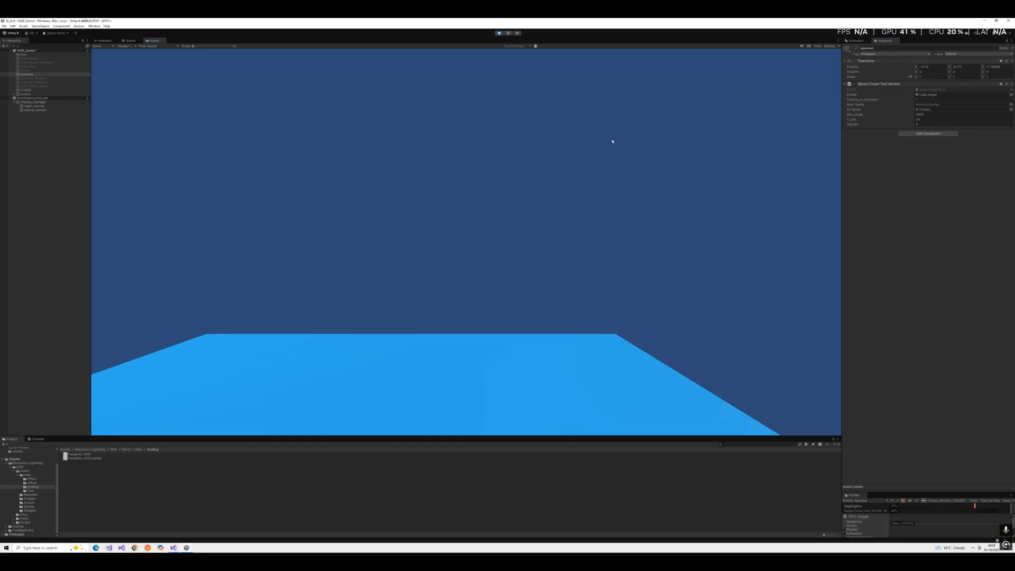
right_drag(370, 238, 319, 289)
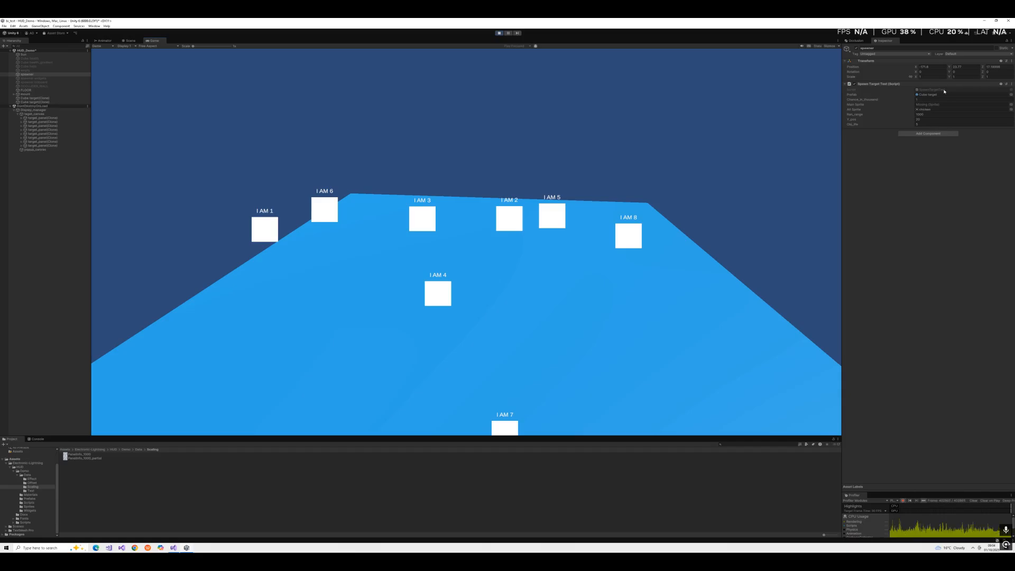
- Open the spawner's Spawn Target Test script in Visual Studio and examine the lines that instantiate the prefab and get its Target component
double_click(944, 91)
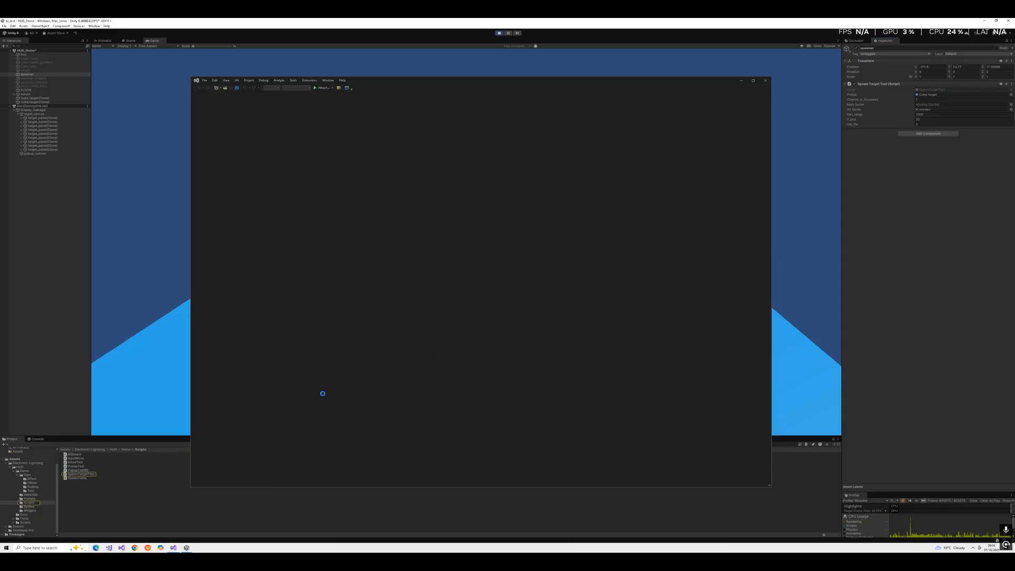
scroll(348, 277, down, 4)
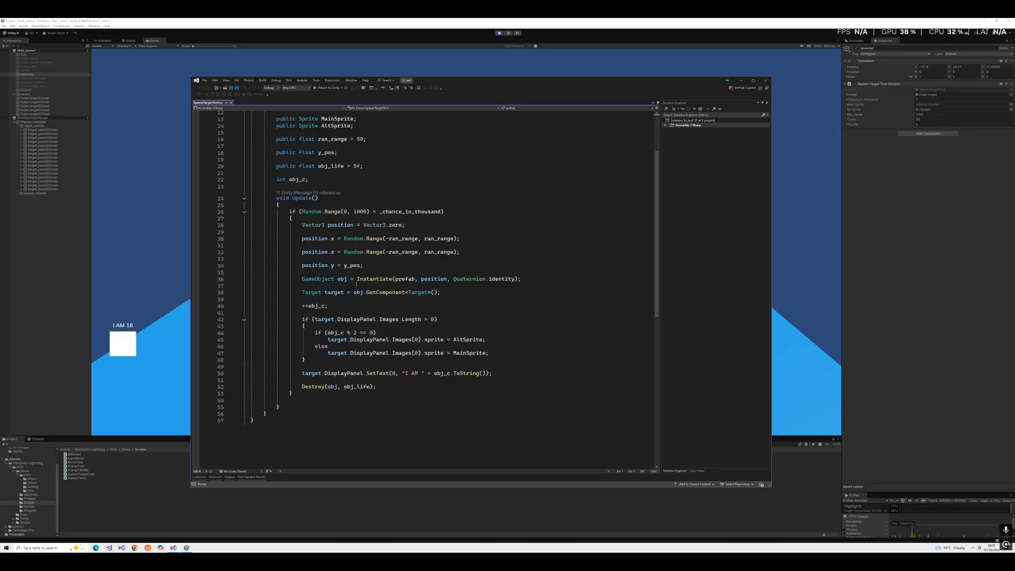
drag(356, 280, 527, 283)
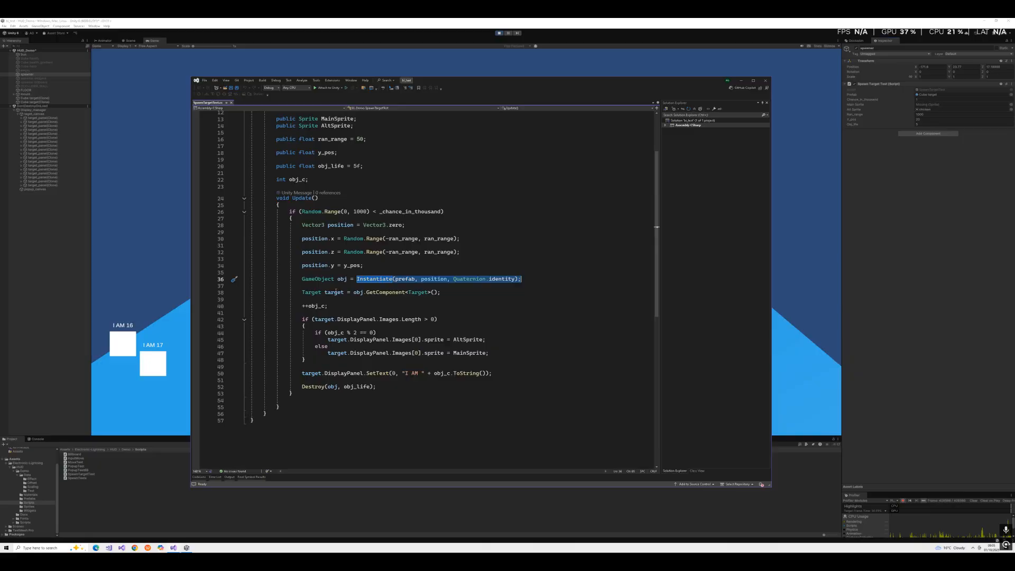
click(410, 292)
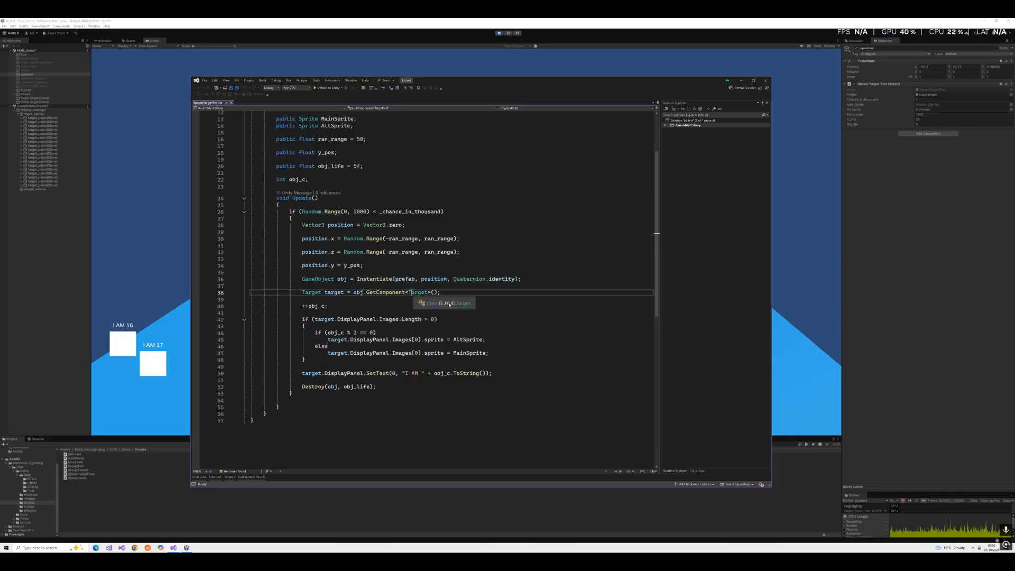
drag(410, 292, 301, 279)
click(422, 278)
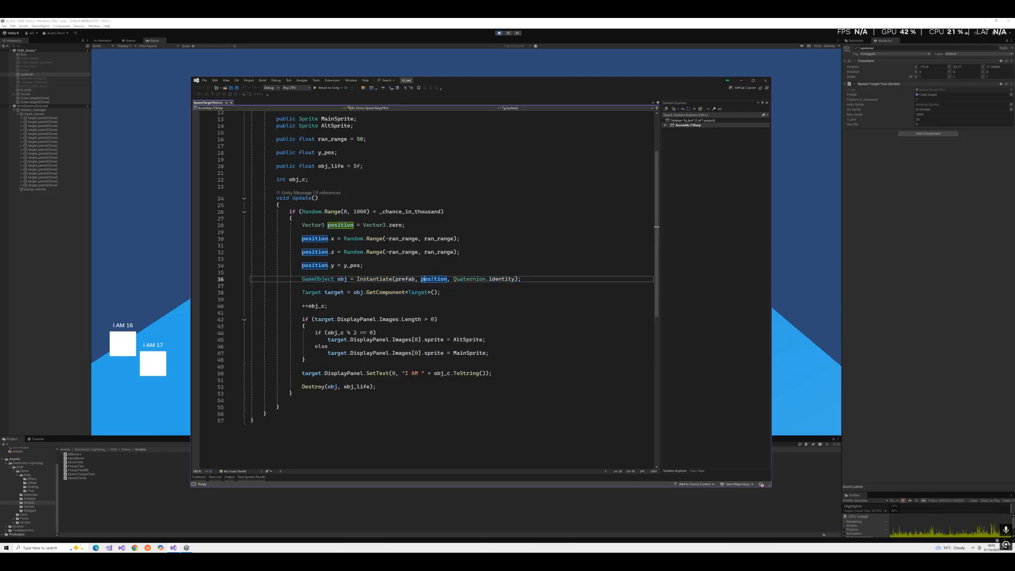
drag(524, 286, 526, 258)
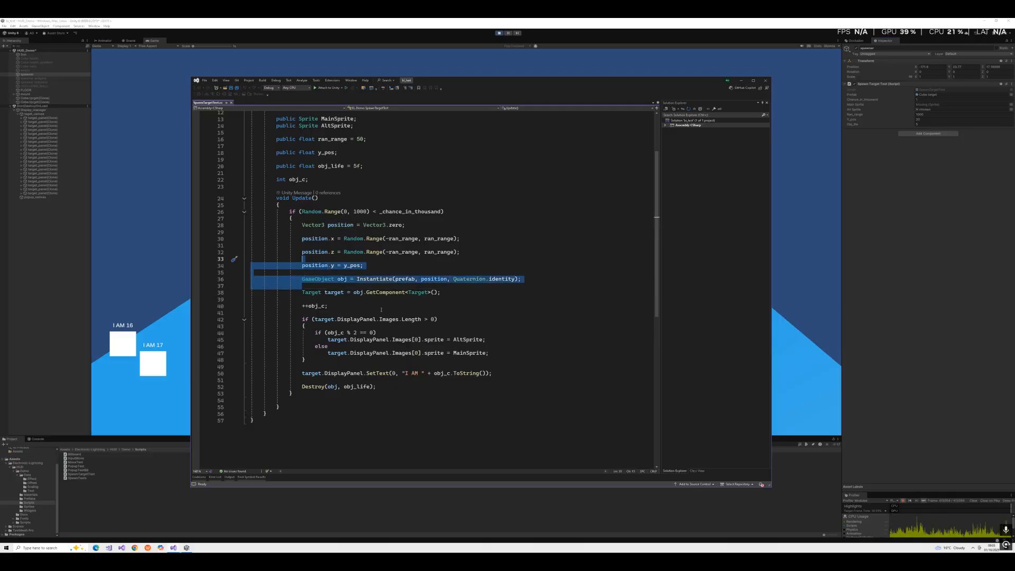
- Examine the code assigning AltSprite or MainSprite to the target's display panel, and put the code editor away
drag(492, 354, 424, 307)
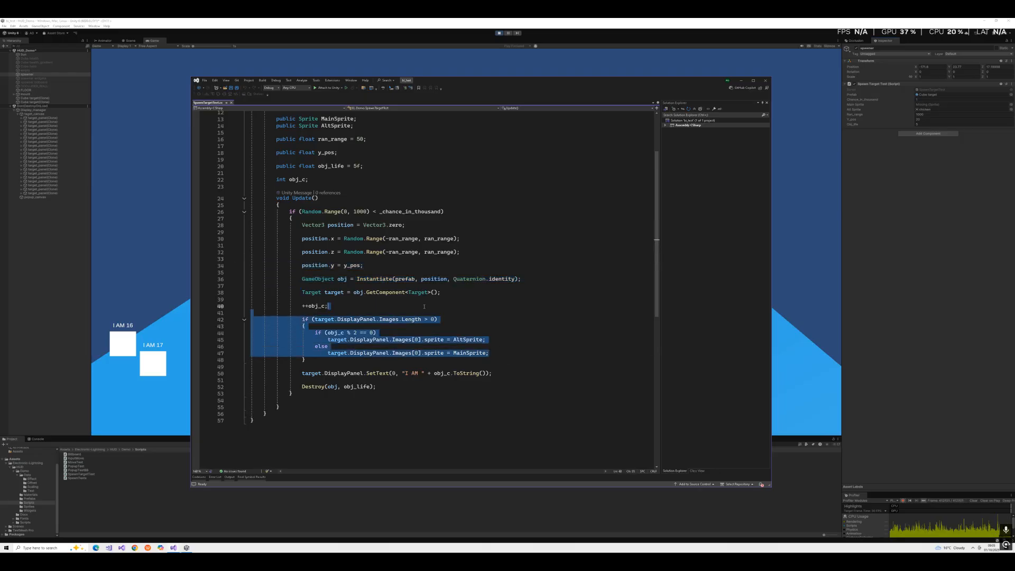
click(476, 353)
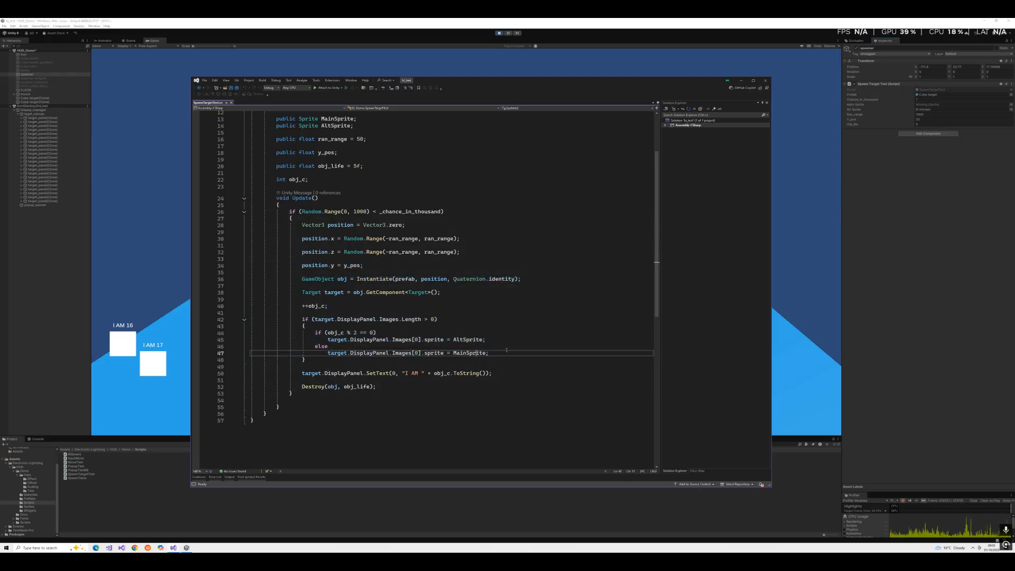
drag(506, 348, 303, 300)
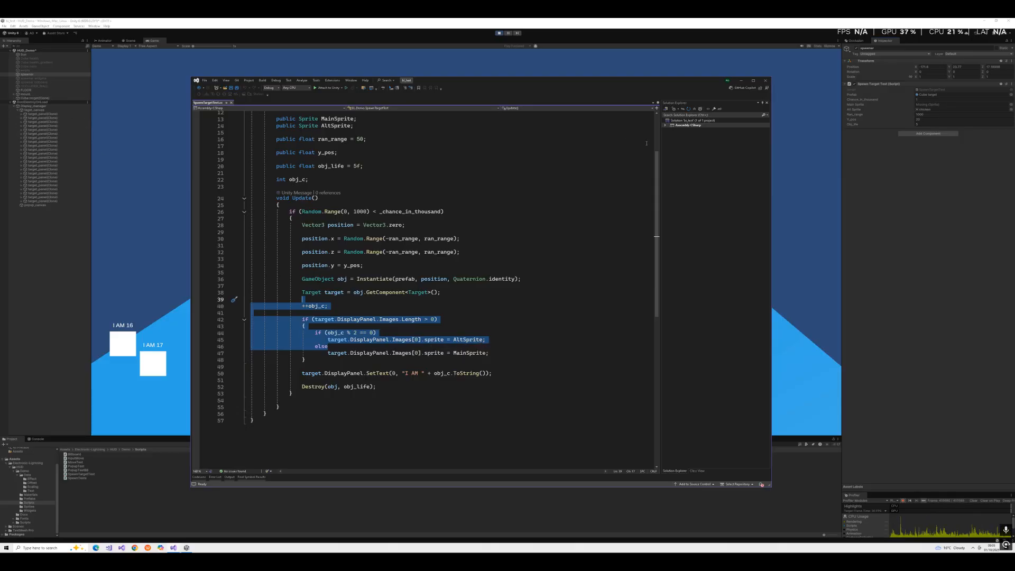
click(745, 82)
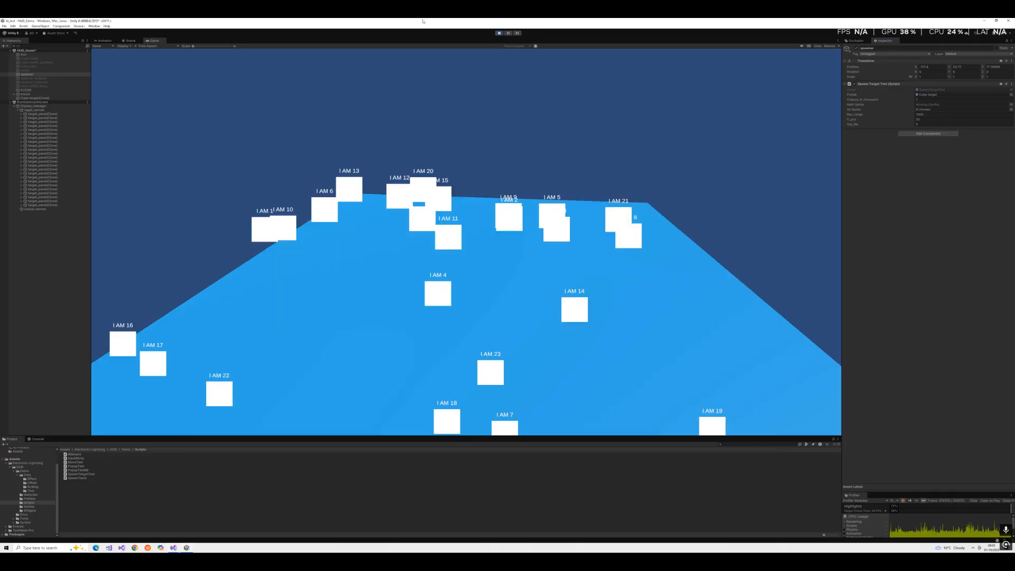
- Stop the scene and assign the explosion sprite as the spawner's Main Sprite
click(499, 33)
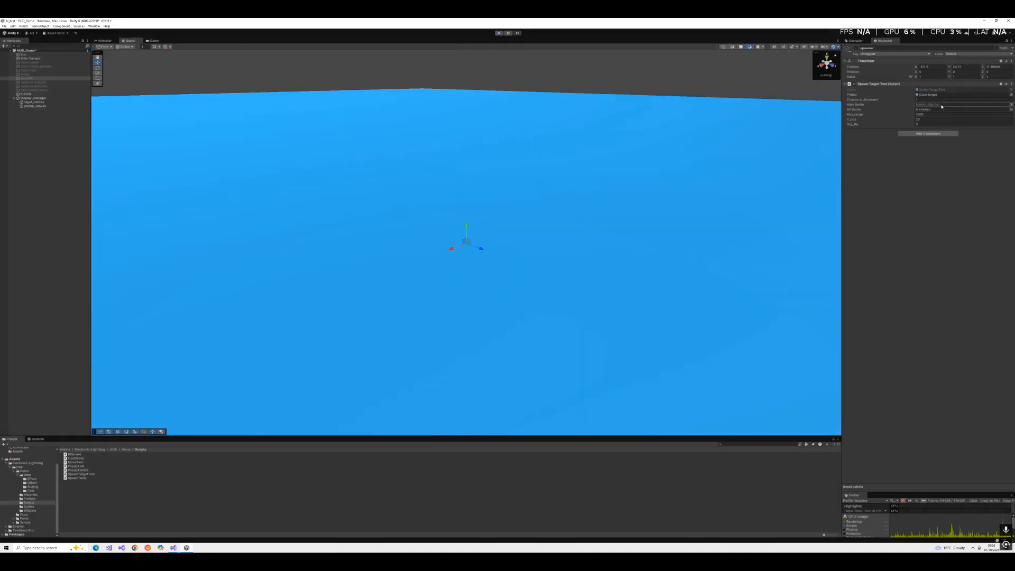
click(1010, 106)
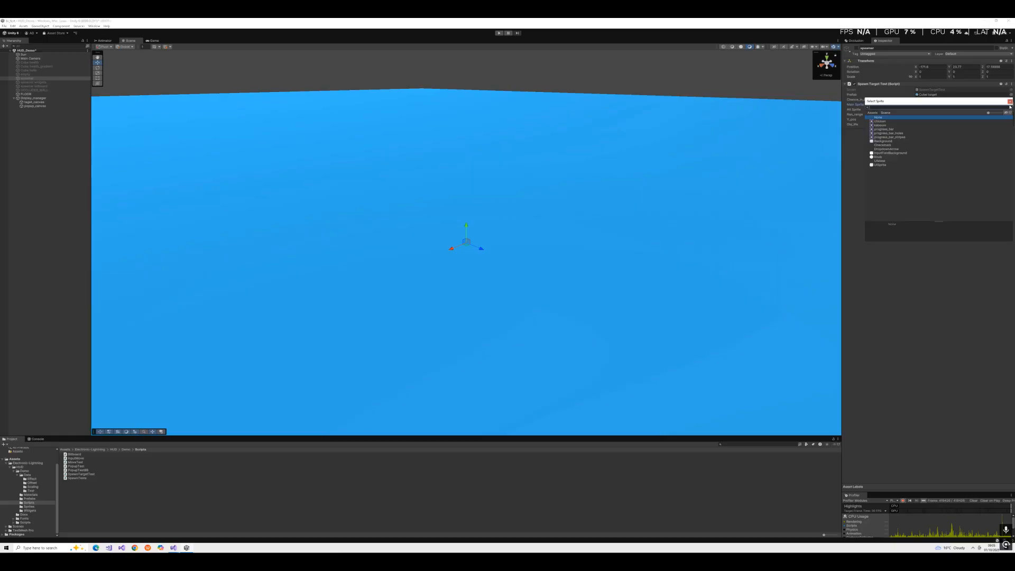
double_click(879, 125)
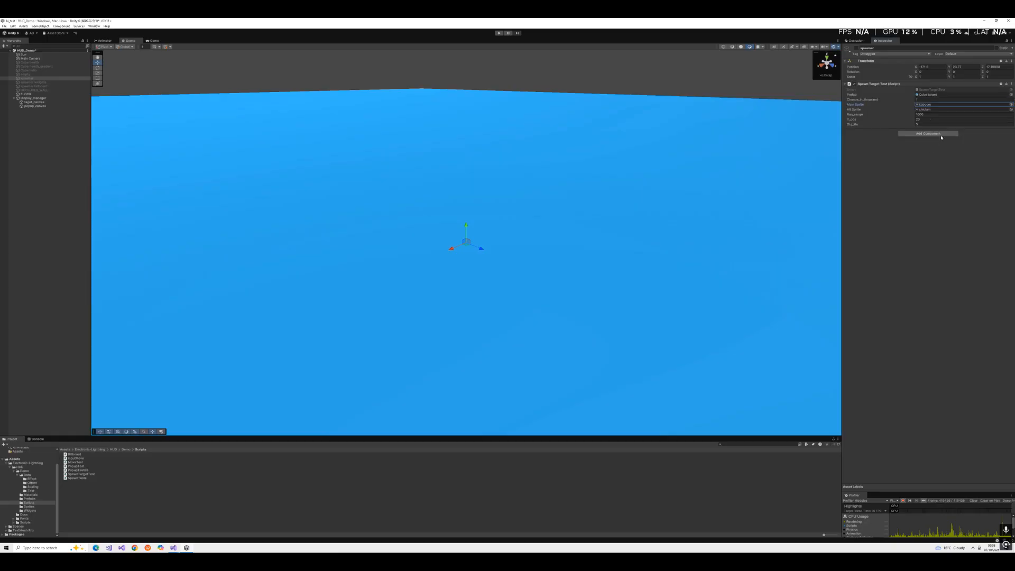
- Run the scene, move the camera back to view the spawned targets, and stop it
key(ctrl+p)
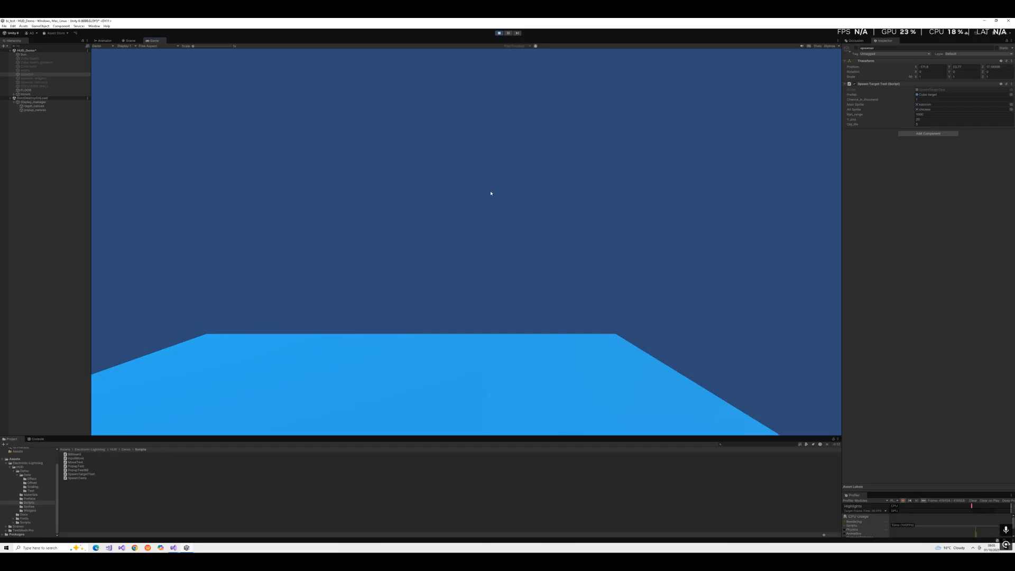
key(s)
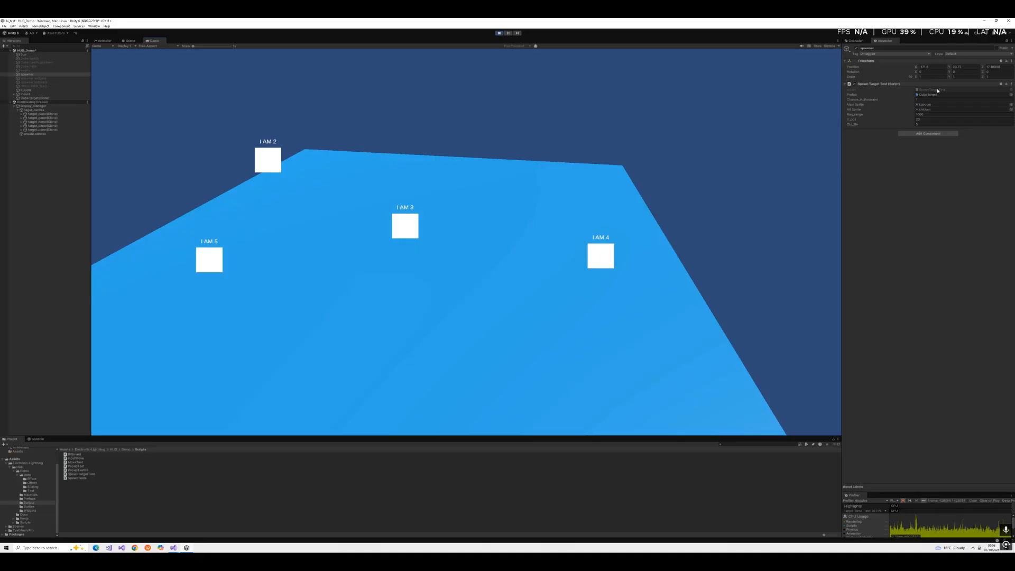
click(499, 33)
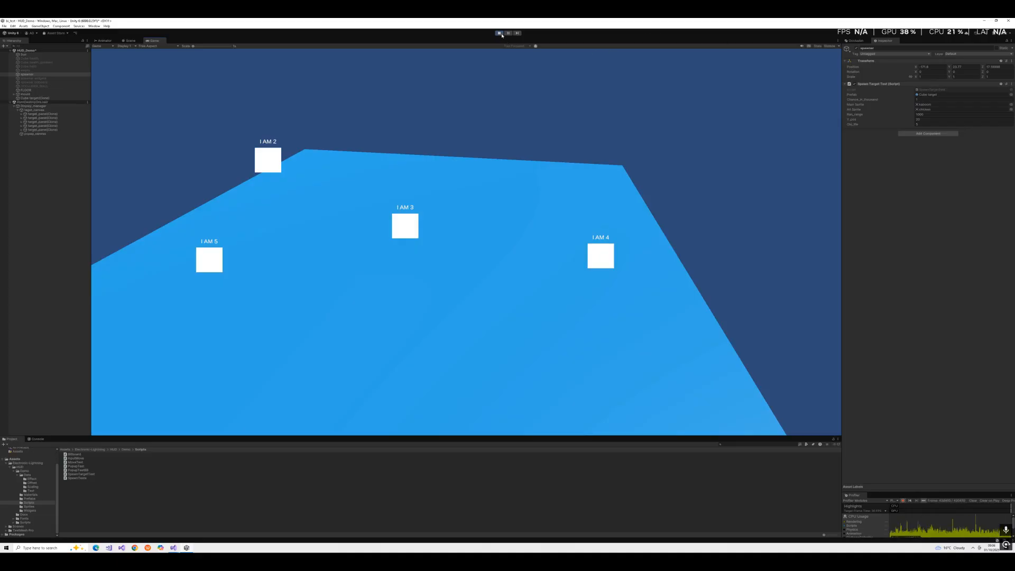
- Open the target_panel widget prefab, add its Image object to the UI Widget script's Images list, and return to the scene
click(29, 510)
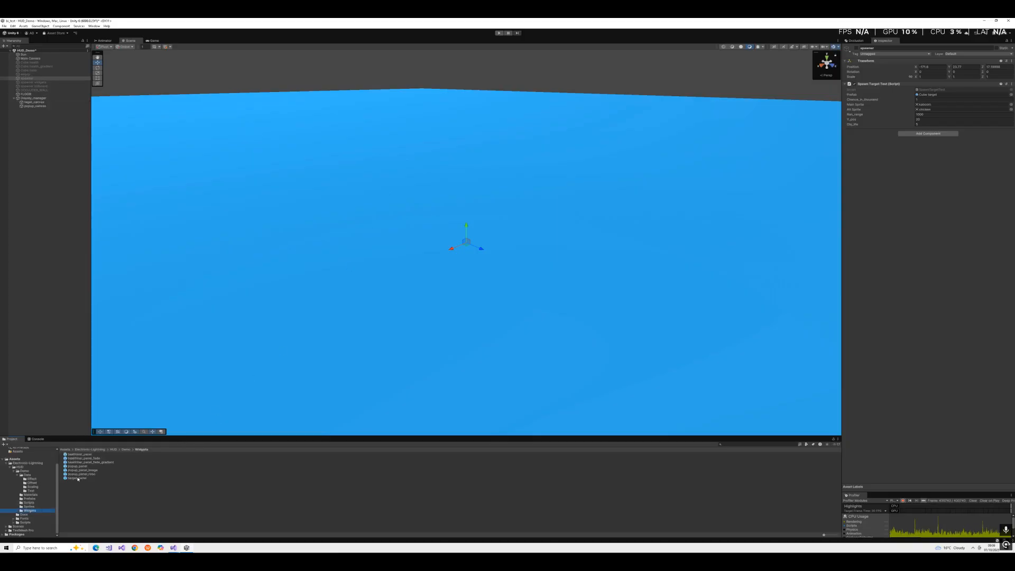
double_click(77, 479)
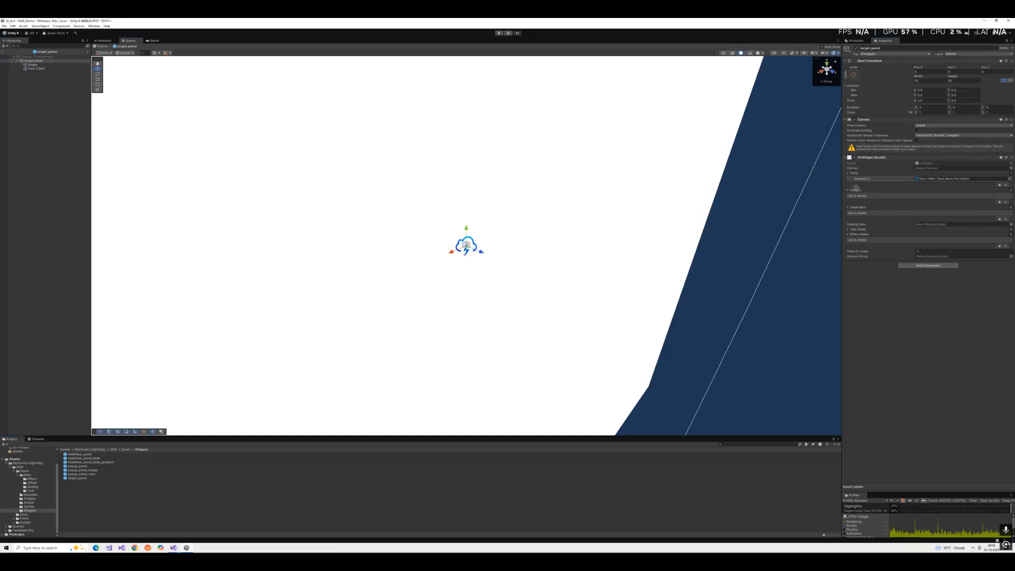
drag(855, 188, 857, 189)
click(2, 52)
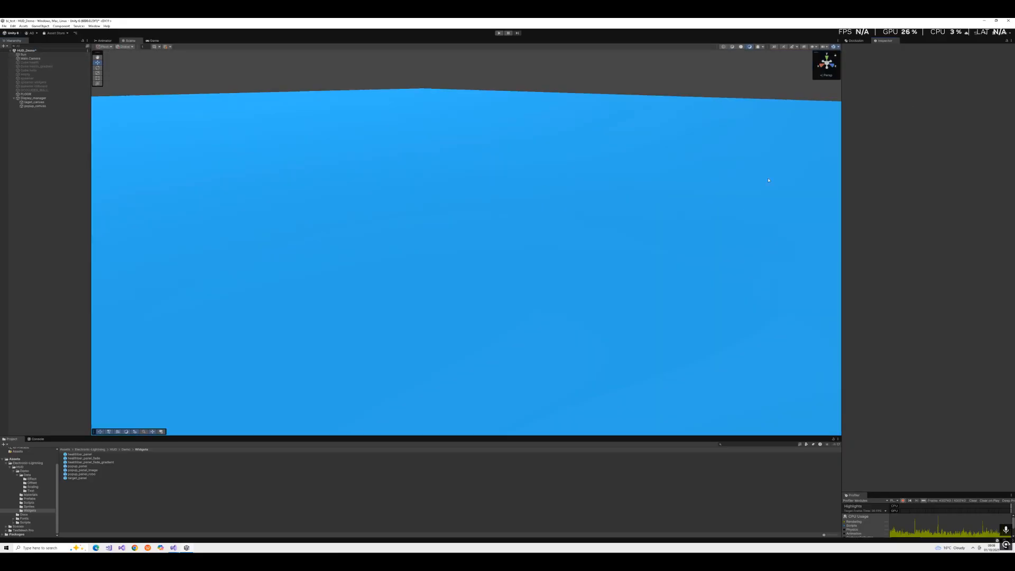
- Run the scene again to view the sprites on the spawned targets' panels, and stop it
click(500, 34)
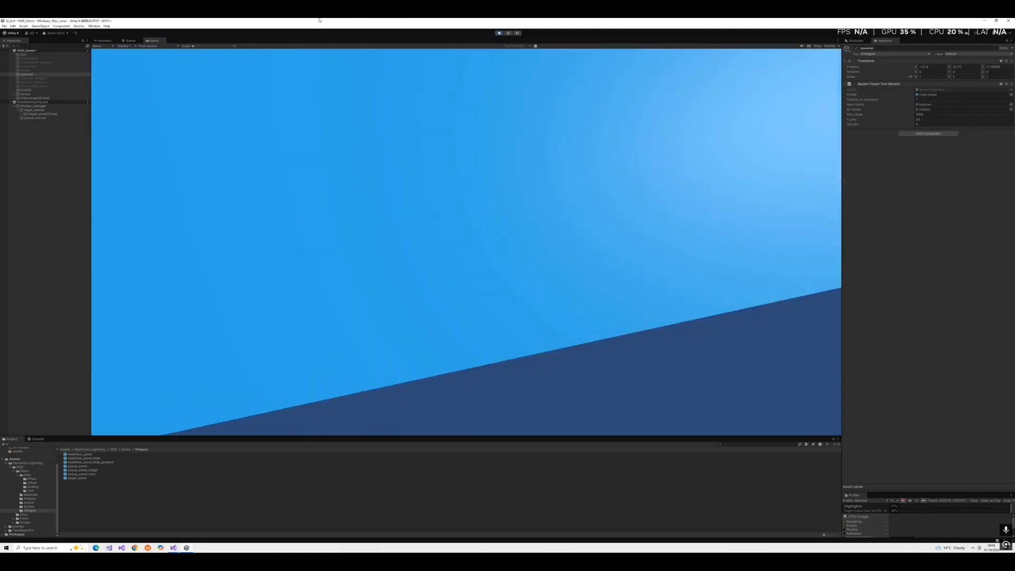
click(83, 458)
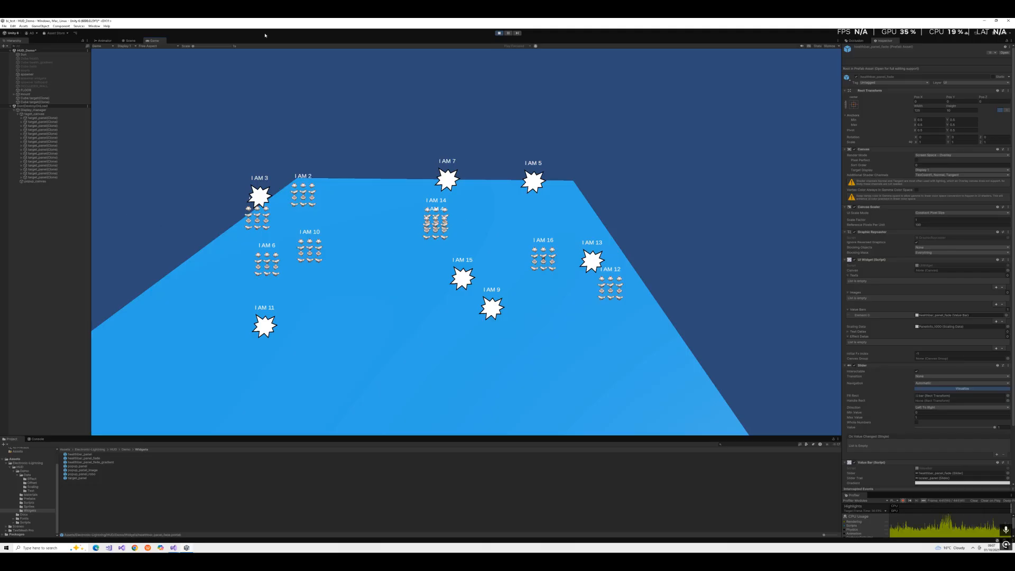
click(499, 33)
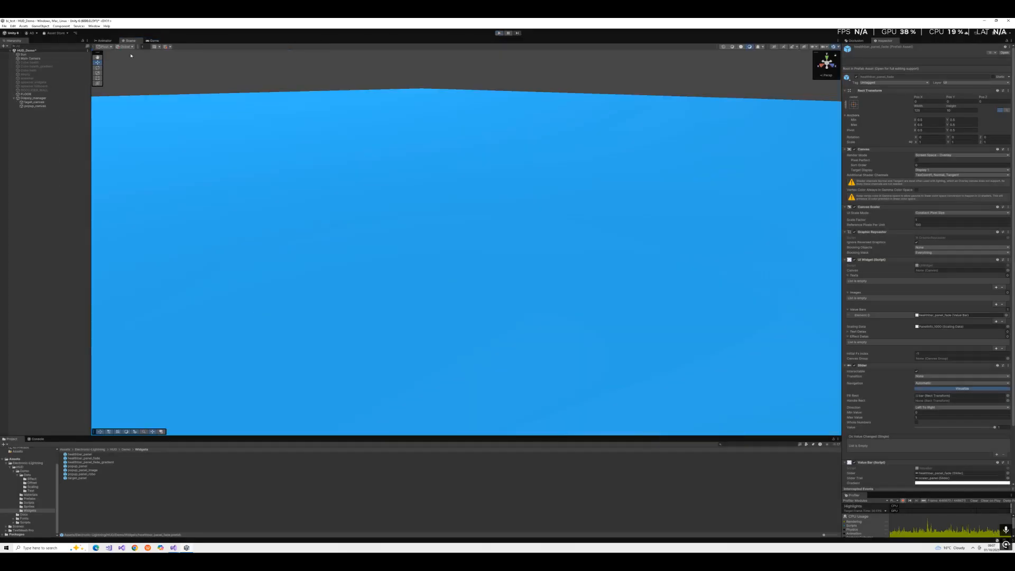
- Inspect the spawner's script and its Cube target prefab with the Target script, and return to the scene
click(45, 80)
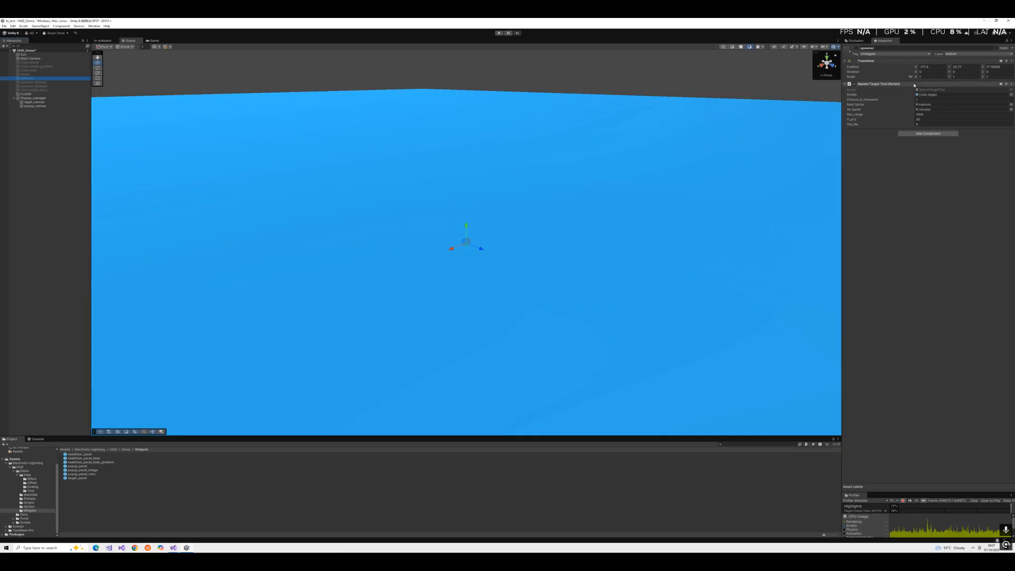
click(933, 89)
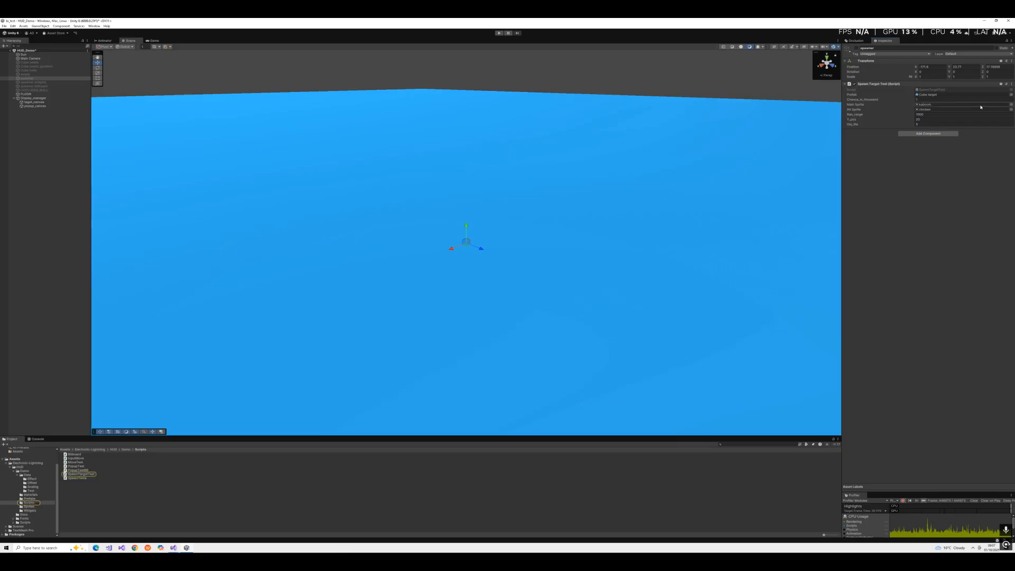
double_click(936, 95)
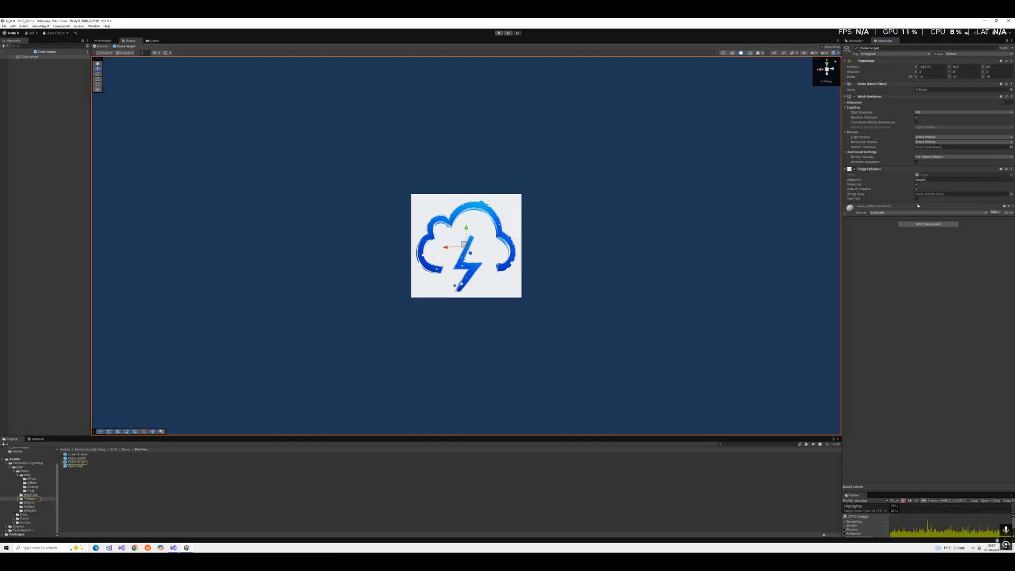
click(2, 52)
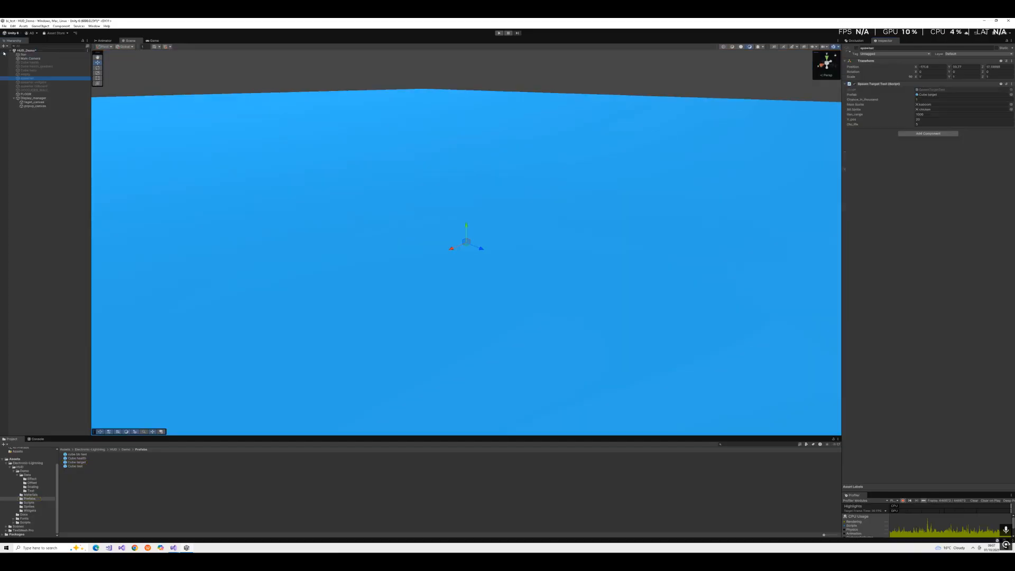
- Open the Popup Test script of the Cube health object and examine how Start gets the PopupLauncher component
click(29, 63)
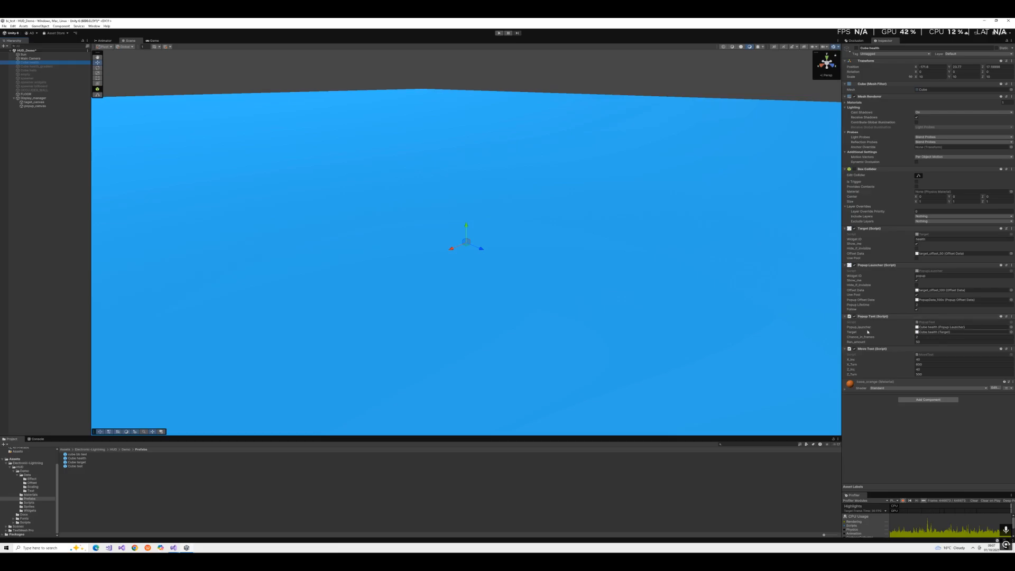
double_click(945, 322)
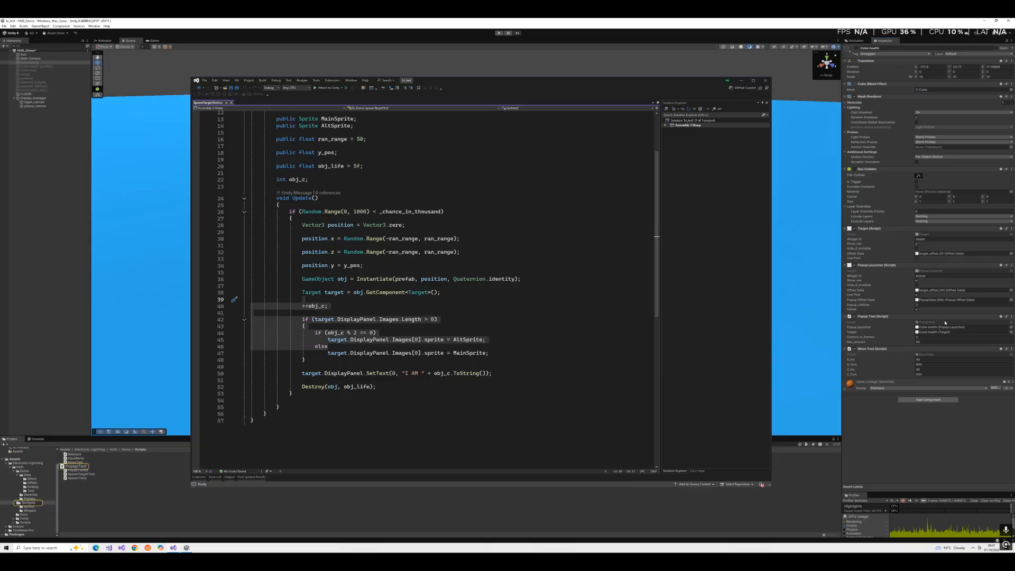
scroll(390, 267, down, 5)
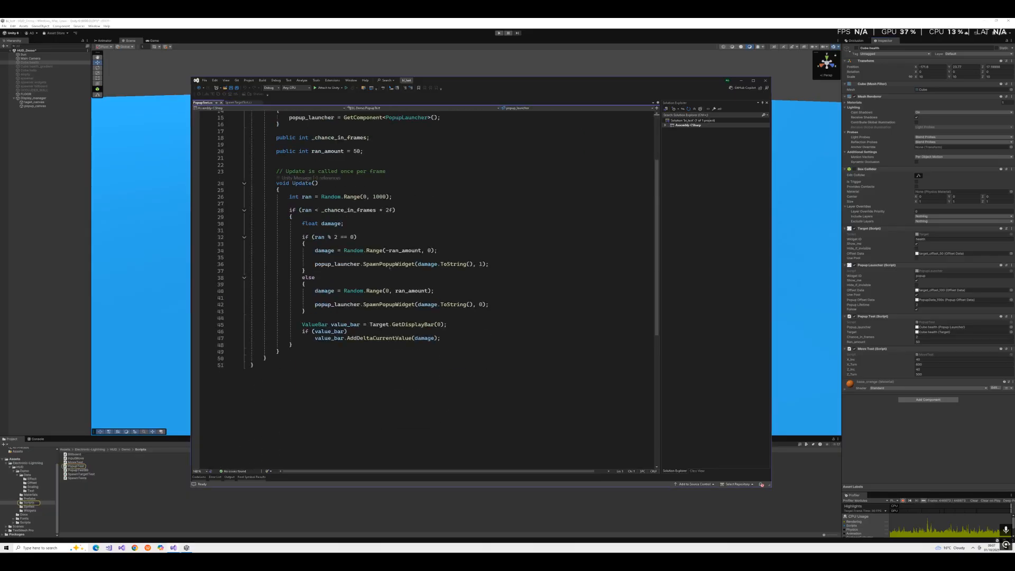
click(379, 264)
scroll(378, 300, up, 1)
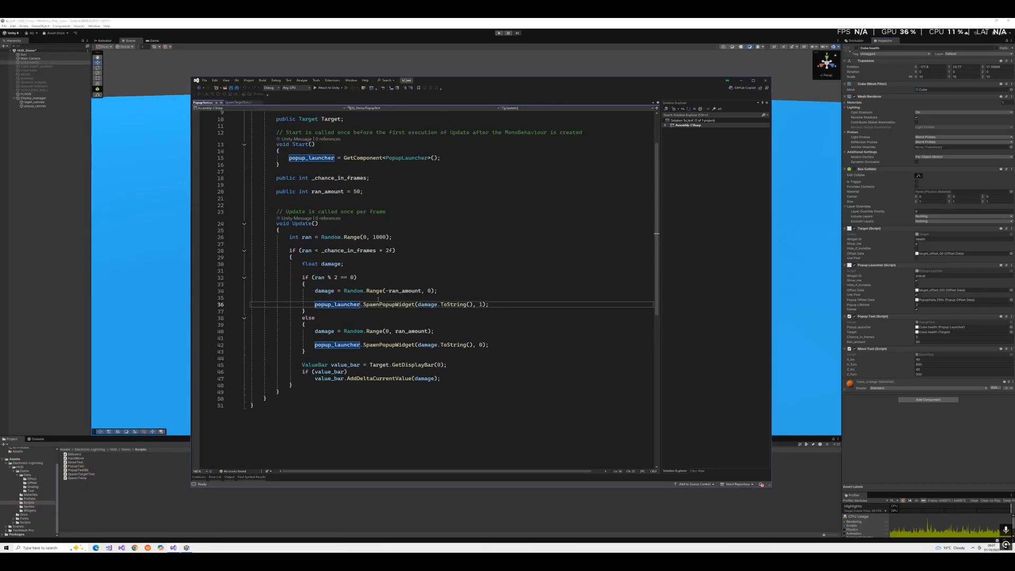
scroll(416, 199, up, 3)
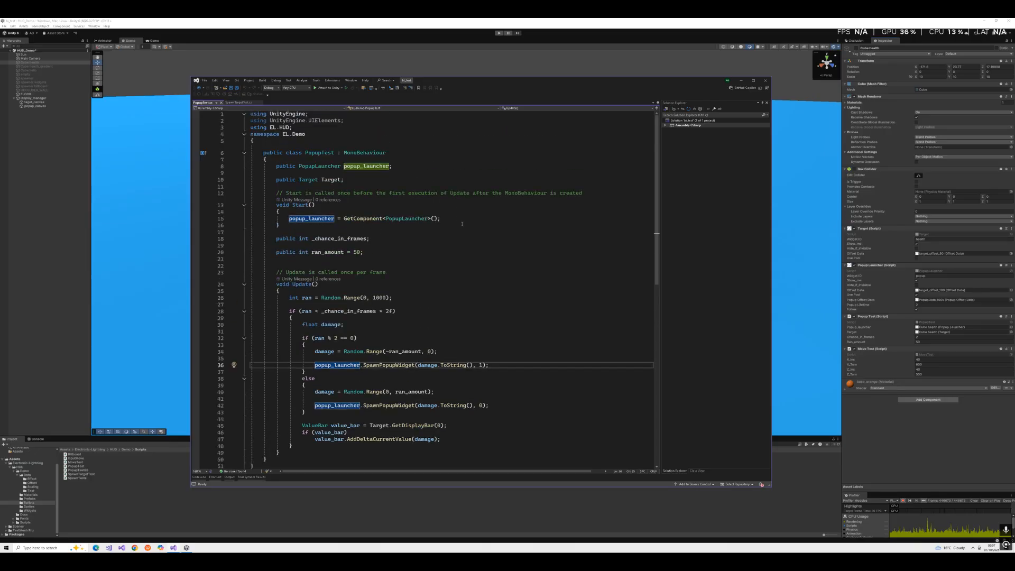
drag(451, 219, 343, 218)
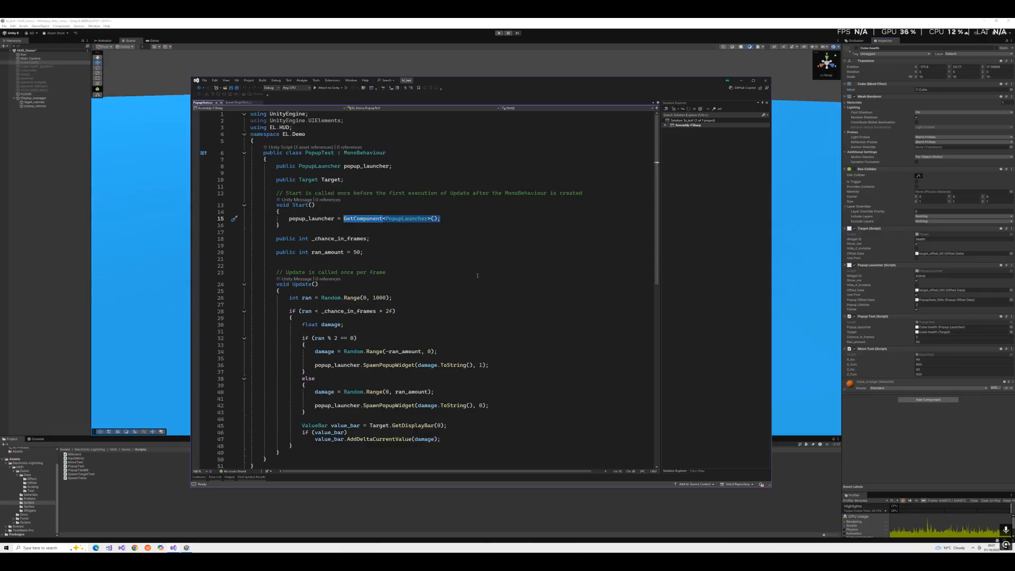
- Examine the lines that fetch the target's value bar with GetDisplayBar(0) and apply the damage with AddDeltaCurrentValue
scroll(478, 275, down, 3)
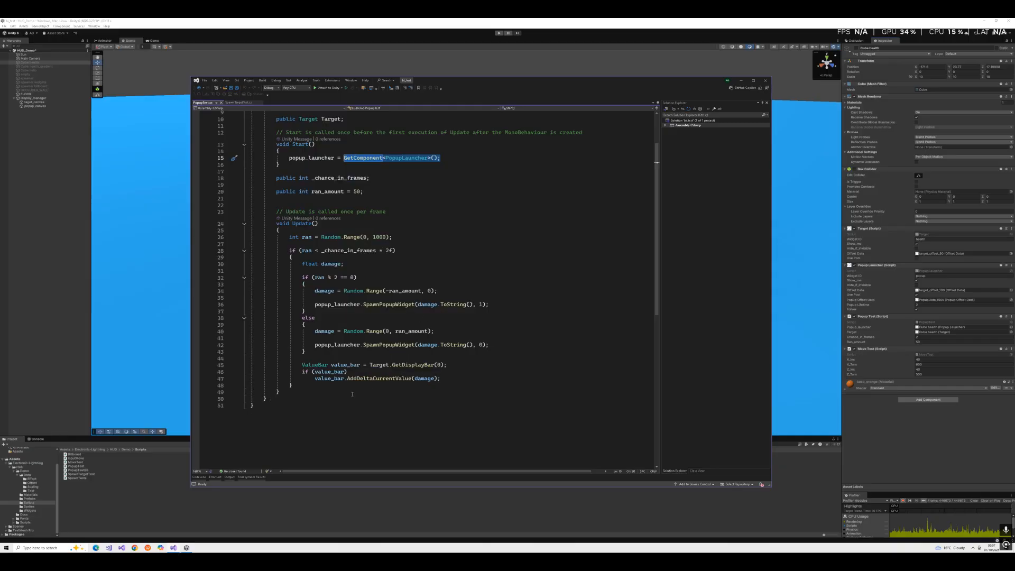
drag(447, 365, 302, 365)
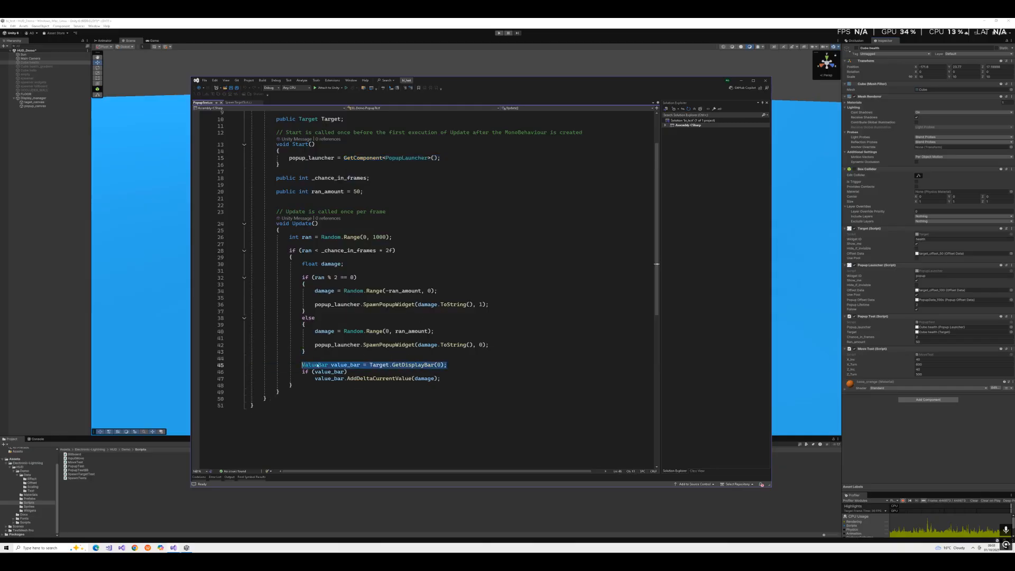
click(377, 365)
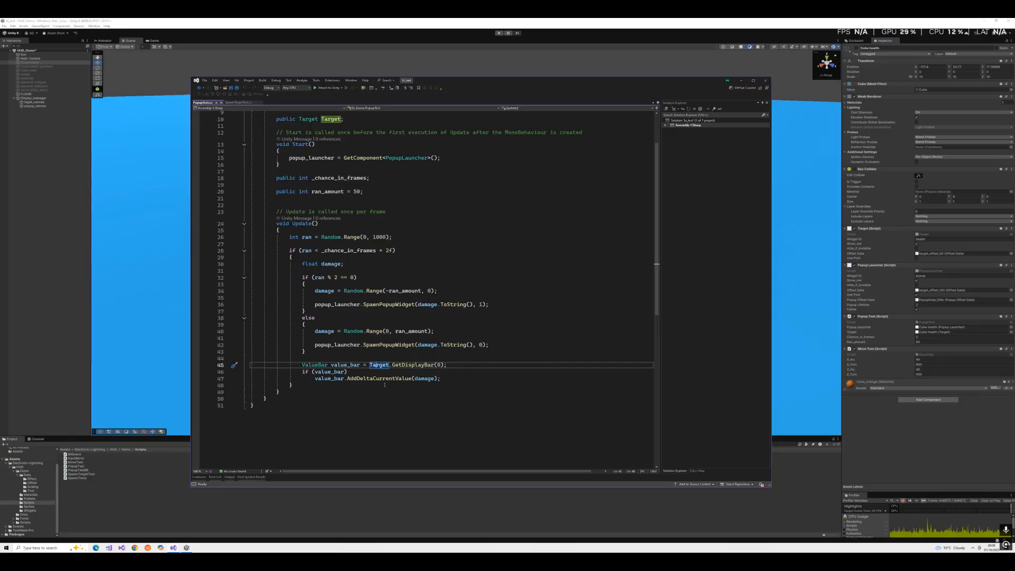
key(Down)
key(Down)
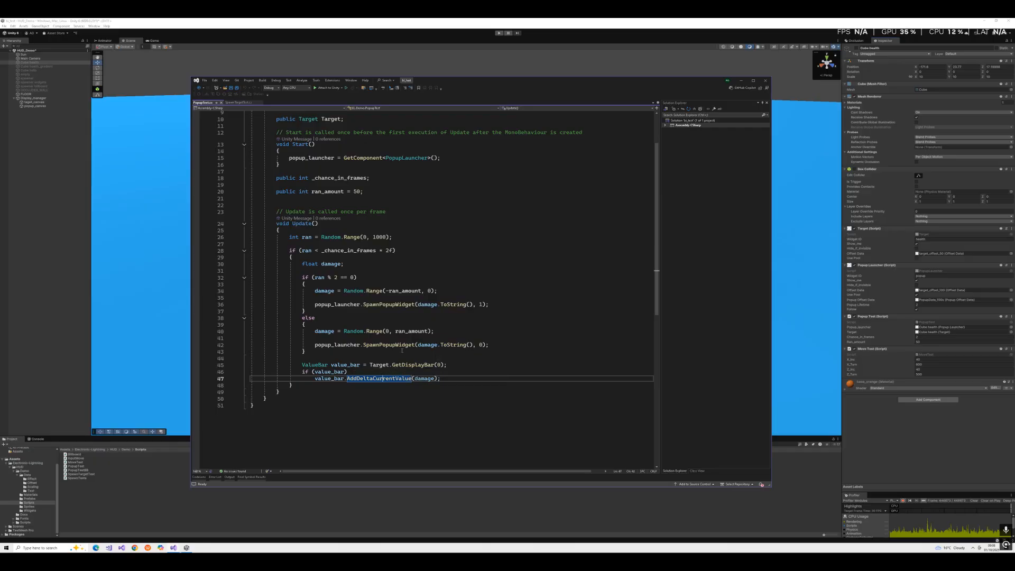
- Examine the two SpawnPopupWidget calls and the surrounding damage branches in the Popup Test script's Update method
click(379, 304)
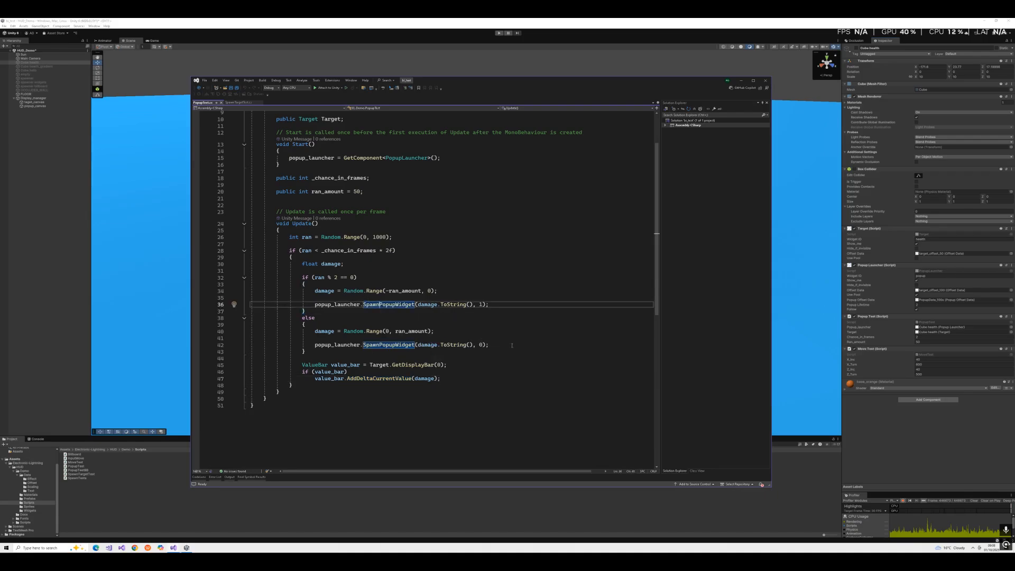
drag(512, 345, 497, 271)
click(497, 271)
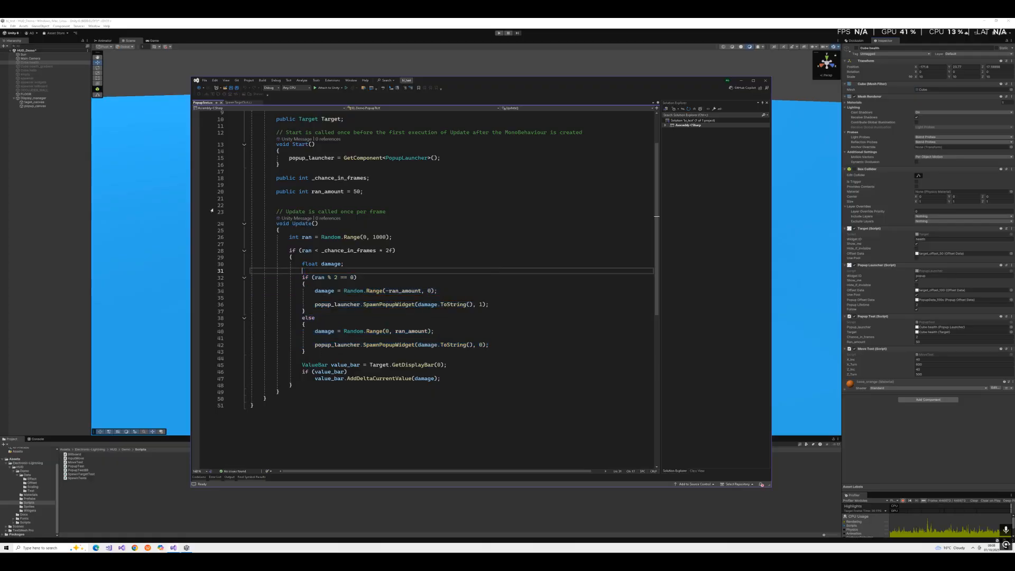
scroll(377, 289, up, 3)
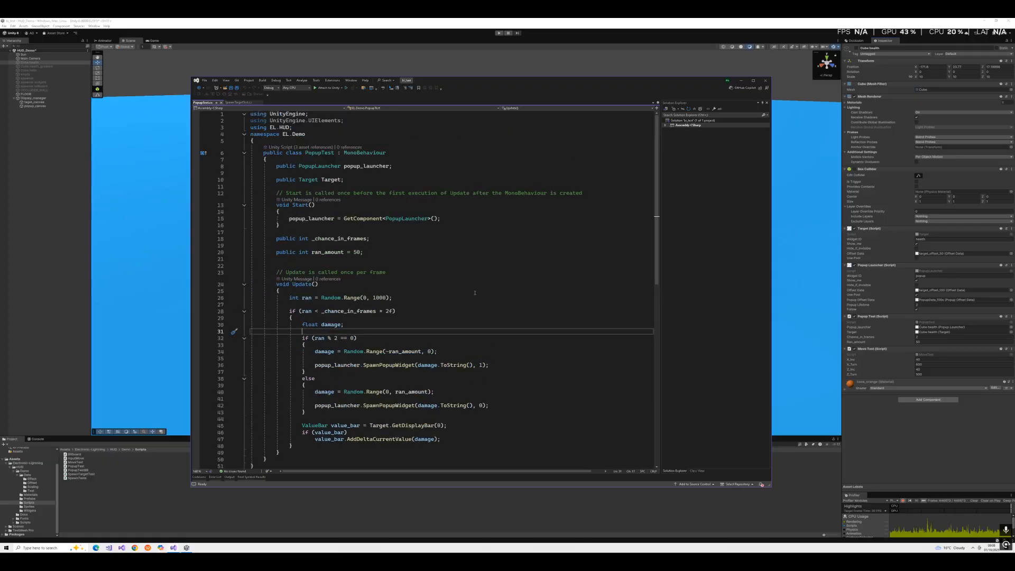